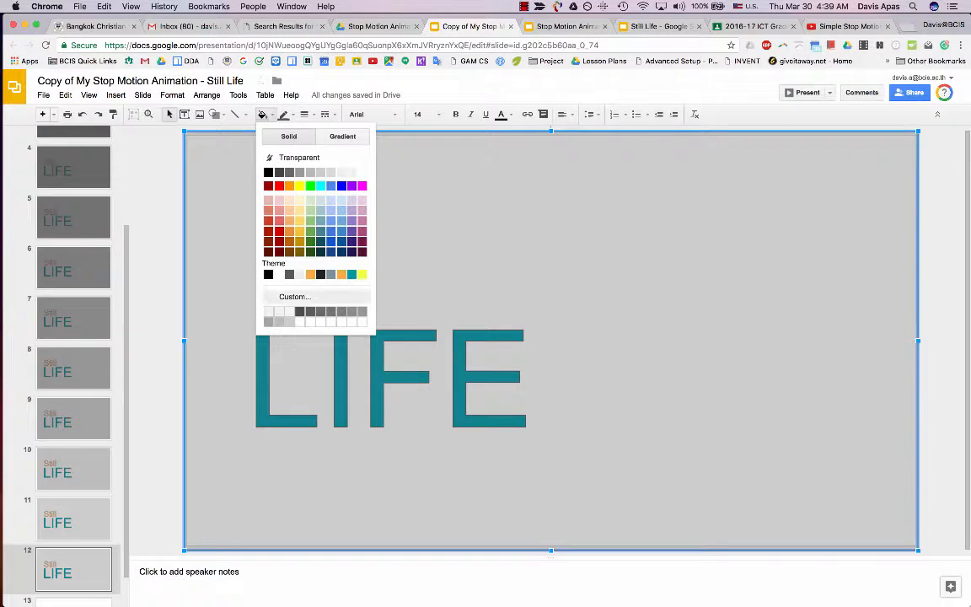
Set the custom fill of slide 12's gray overlay rectangle to #43434331
{"action": "left_click", "coordinate": [295, 297]}
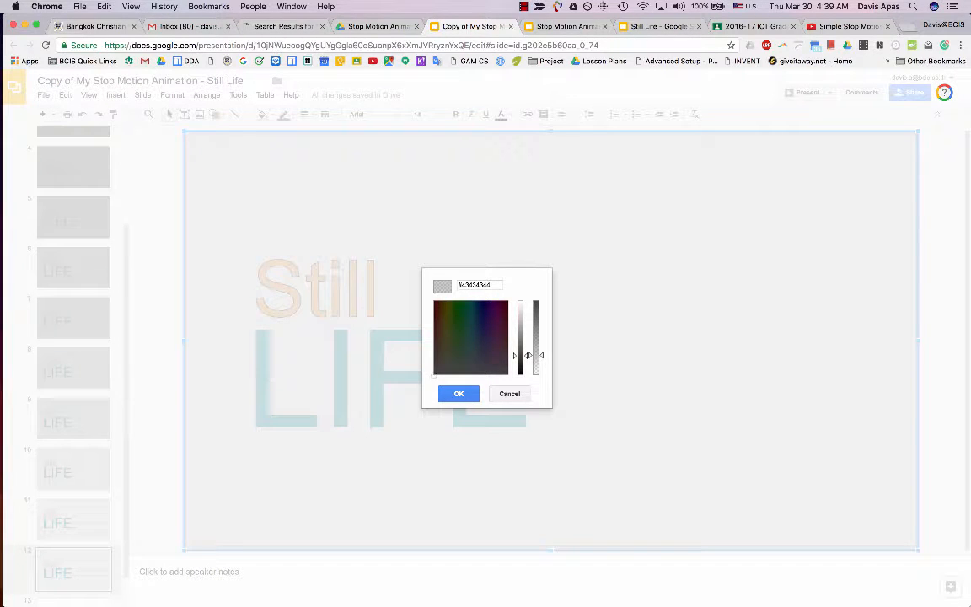
{"action": "key", "text": "BackSpace"}
{"action": "key", "text": "BackSpace"}
{"action": "type", "text": "33"}
{"action": "key", "text": "Return"}
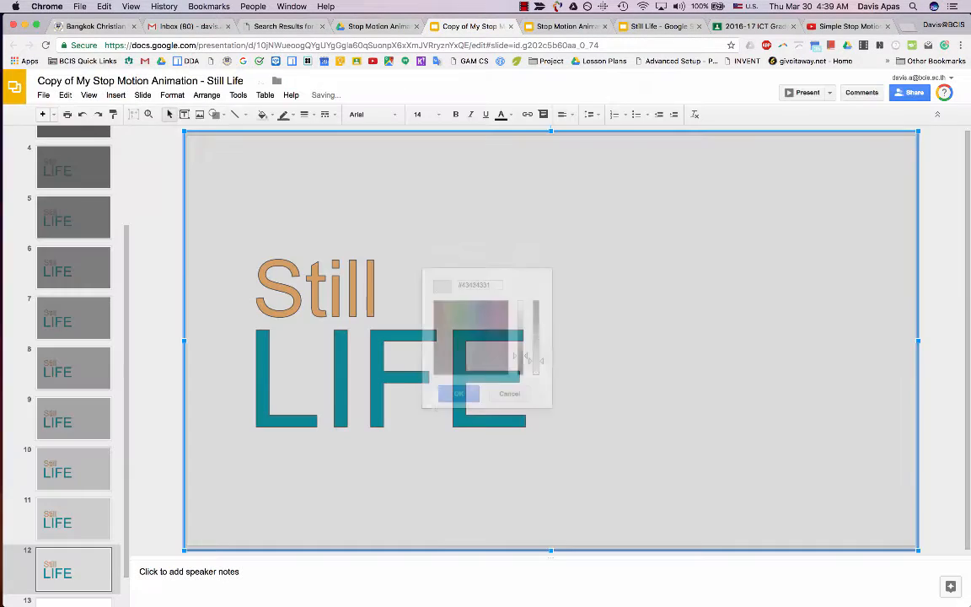
{"action": "key", "text": "Escape"}
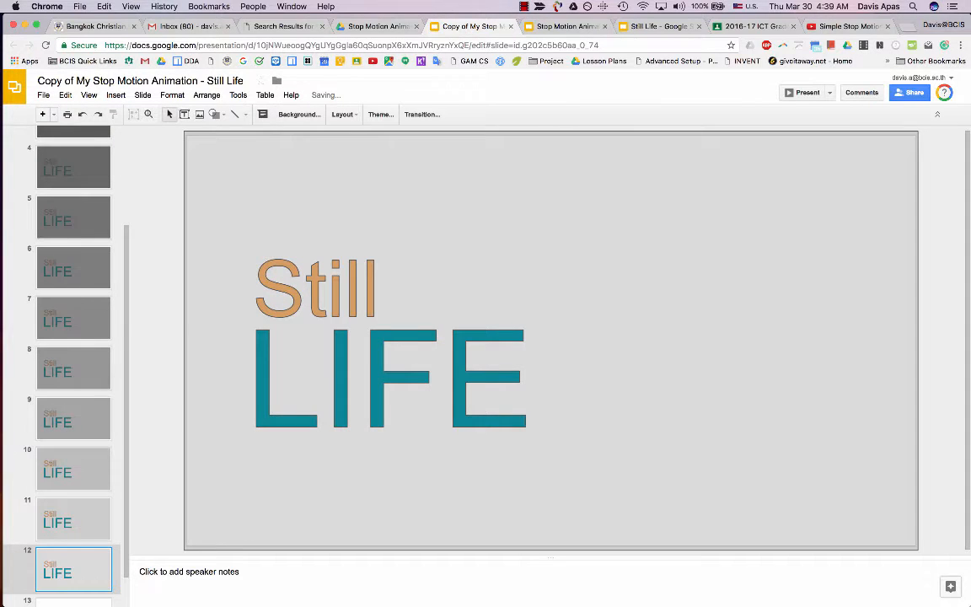
Duplicate slide 12 and lower the opacity of the copy's overlay rectangle to a custom fill of #4343431d
{"action": "right_click", "coordinate": [75, 569]}
{"action": "left_click", "coordinate": [129, 390]}
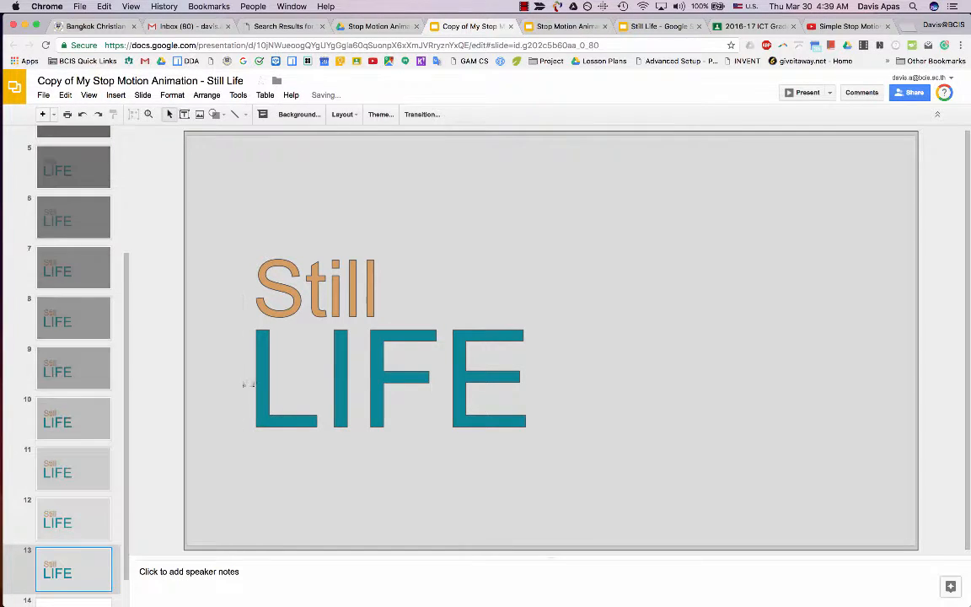
{"action": "left_click", "coordinate": [246, 371]}
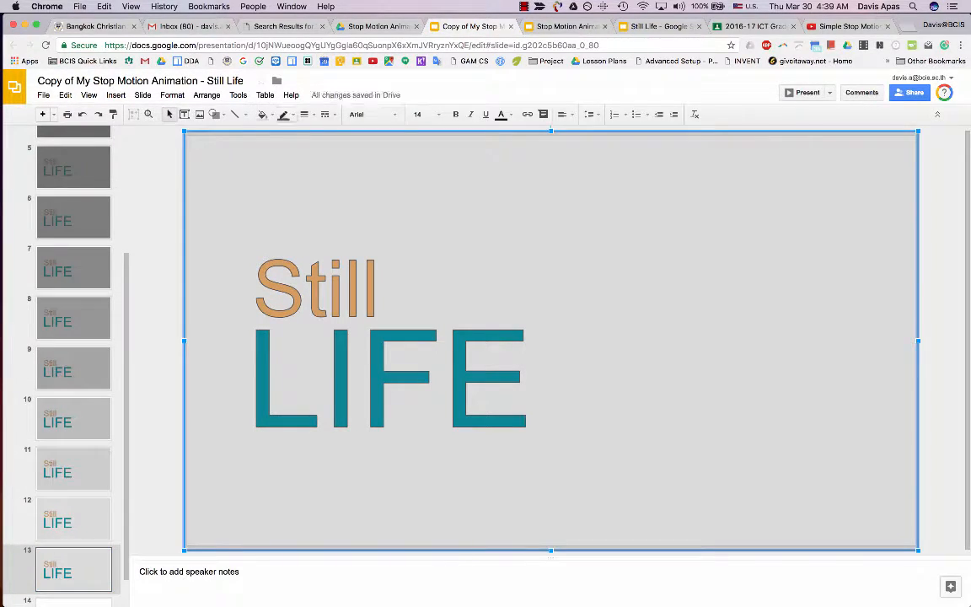
{"action": "left_click", "coordinate": [263, 114]}
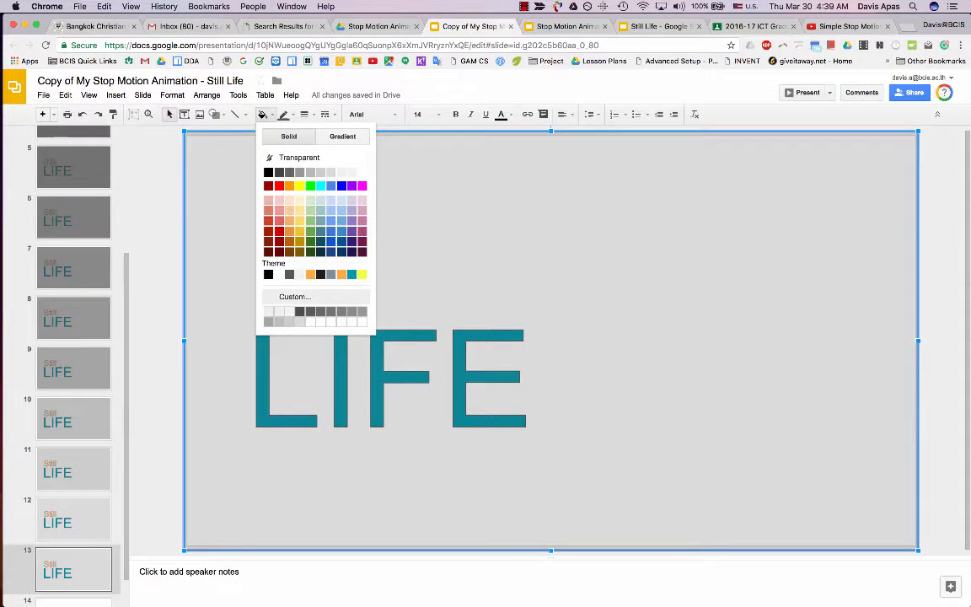
{"action": "left_click", "coordinate": [295, 296]}
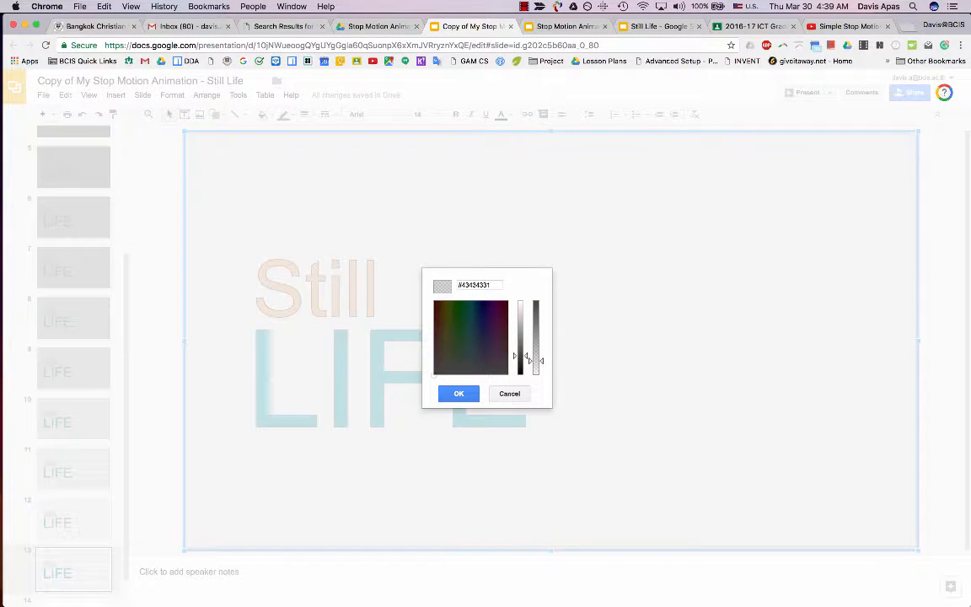
{"action": "left_click_drag", "start_coordinate": [526, 357], "coordinate": [529, 366]}
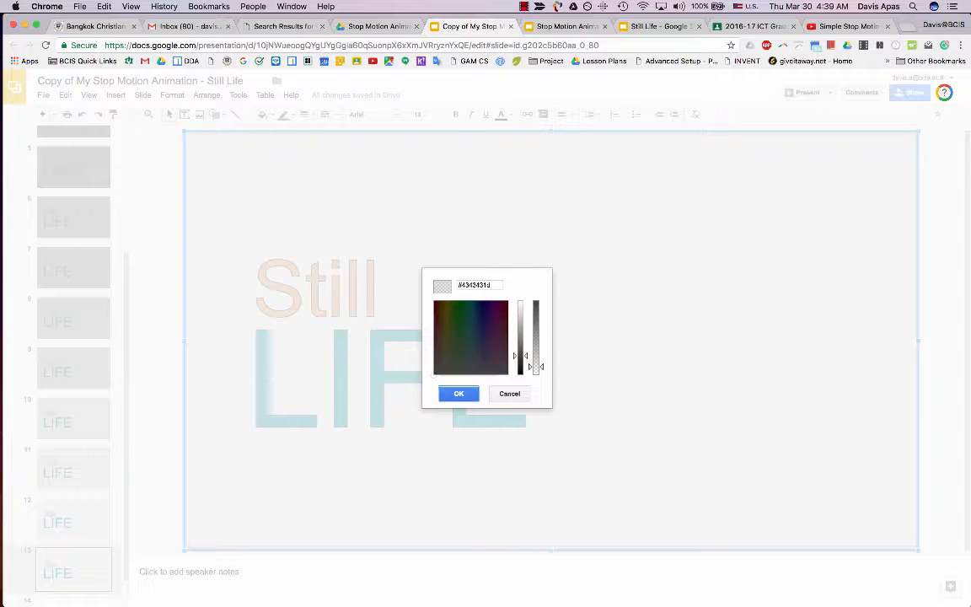
{"action": "left_click", "coordinate": [458, 393]}
Duplicate slide 13 and make the custom fill of the copy's overlay rectangle slightly more transparent
{"action": "left_click", "coordinate": [74, 570]}
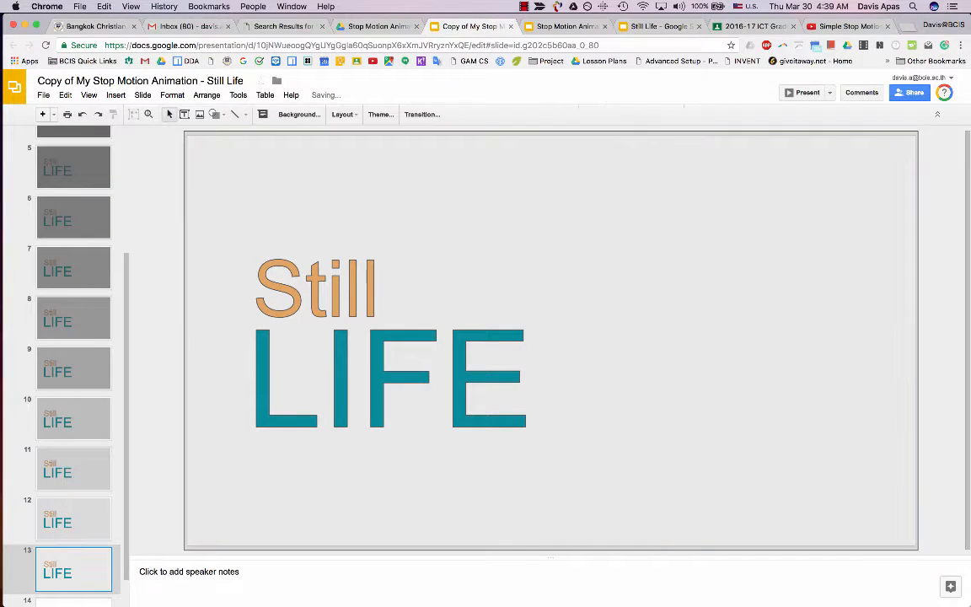
{"action": "right_click", "coordinate": [74, 296]}
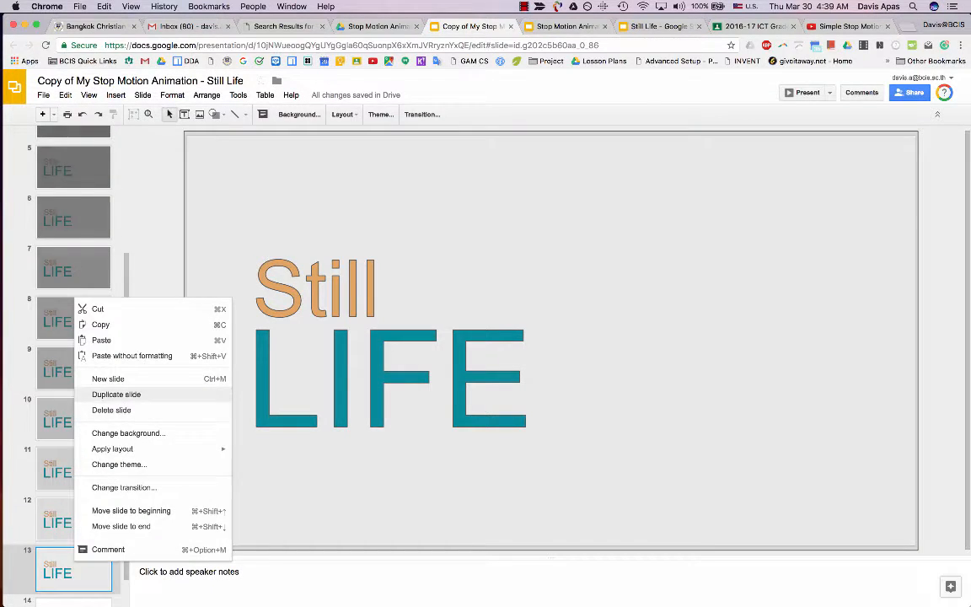
{"action": "left_click", "coordinate": [116, 394]}
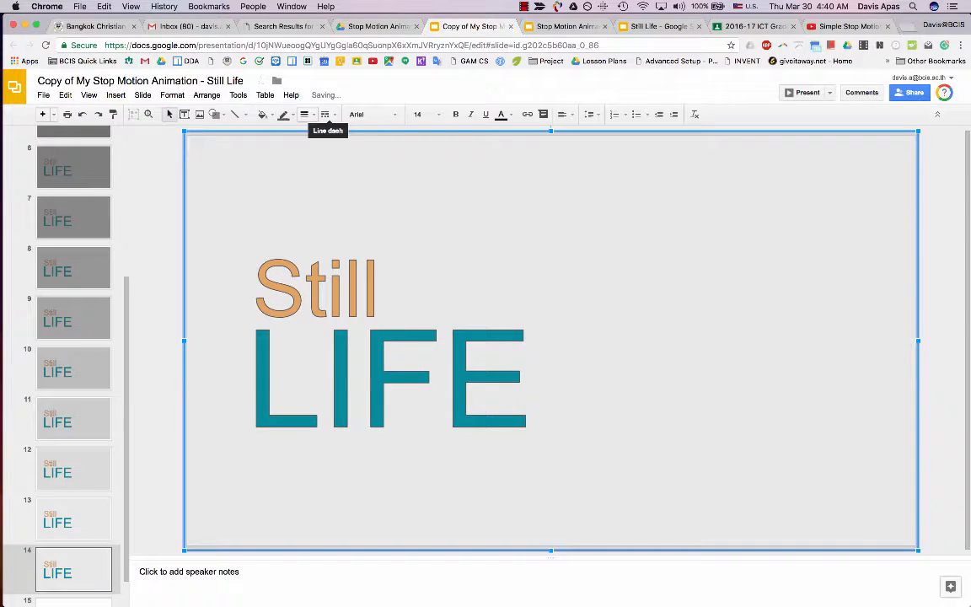
{"action": "left_click", "coordinate": [262, 115]}
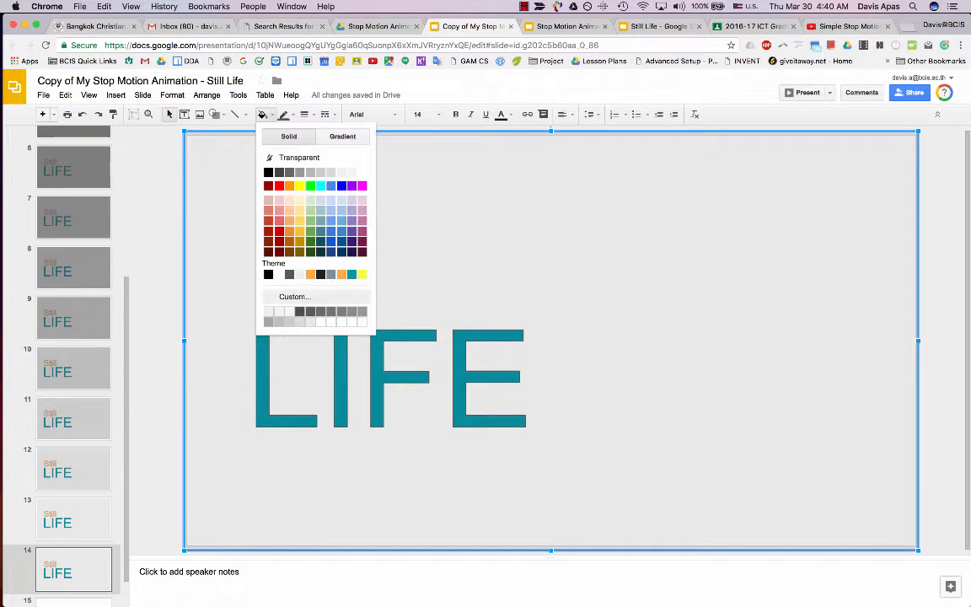
{"action": "left_click", "coordinate": [295, 297]}
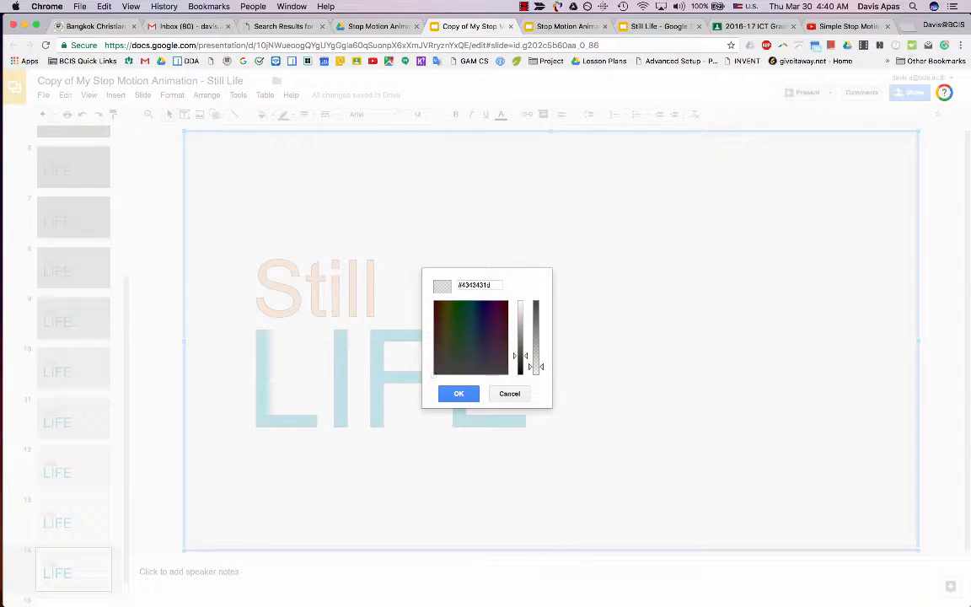
{"action": "left_click_drag", "start_coordinate": [536, 367], "coordinate": [536, 371]}
{"action": "left_click", "coordinate": [458, 394]}
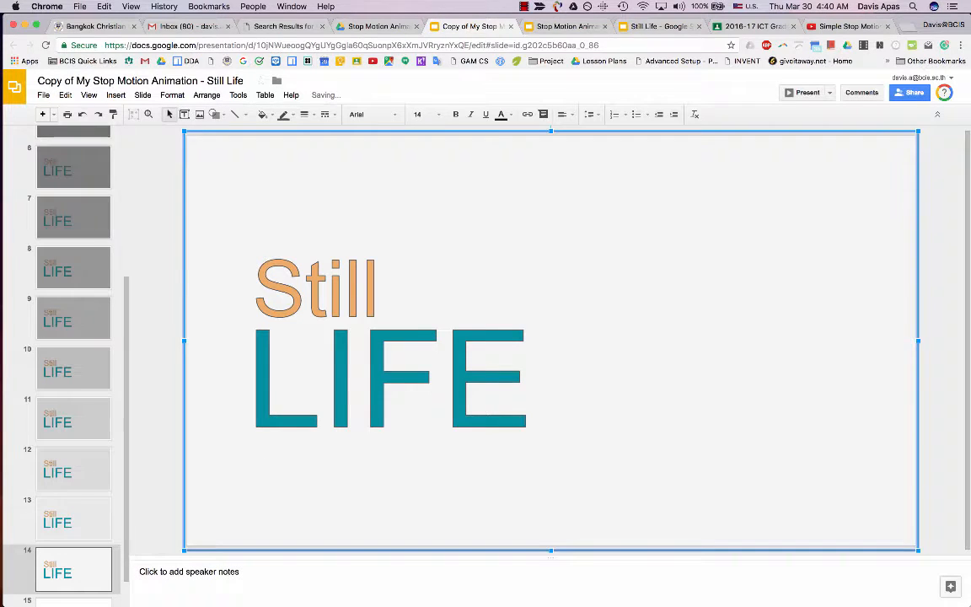
Duplicate slide 14 and delete the overlay rectangle from the copy, leaving only the title on white
{"action": "left_click", "coordinate": [82, 524]}
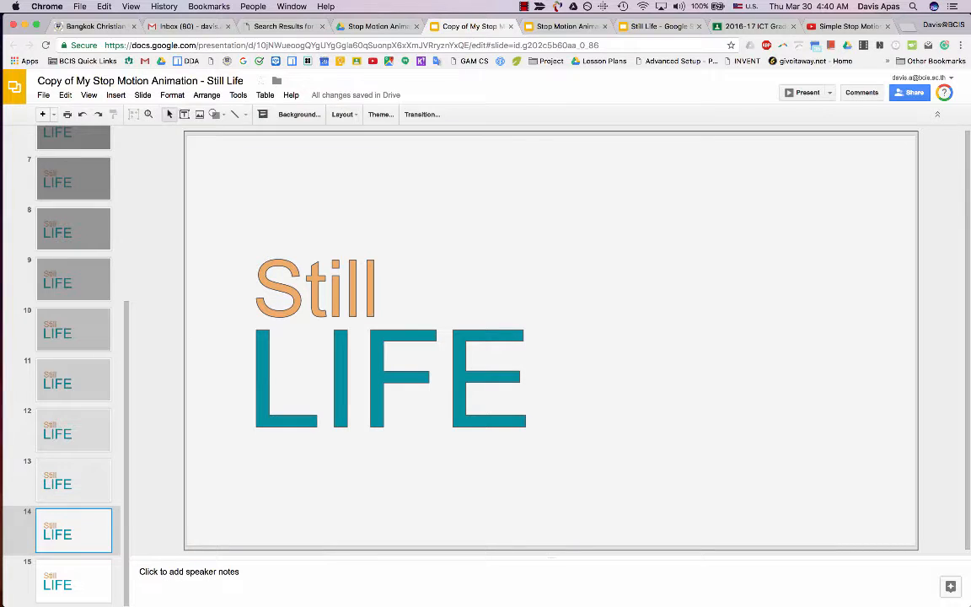
{"action": "right_click", "coordinate": [82, 524]}
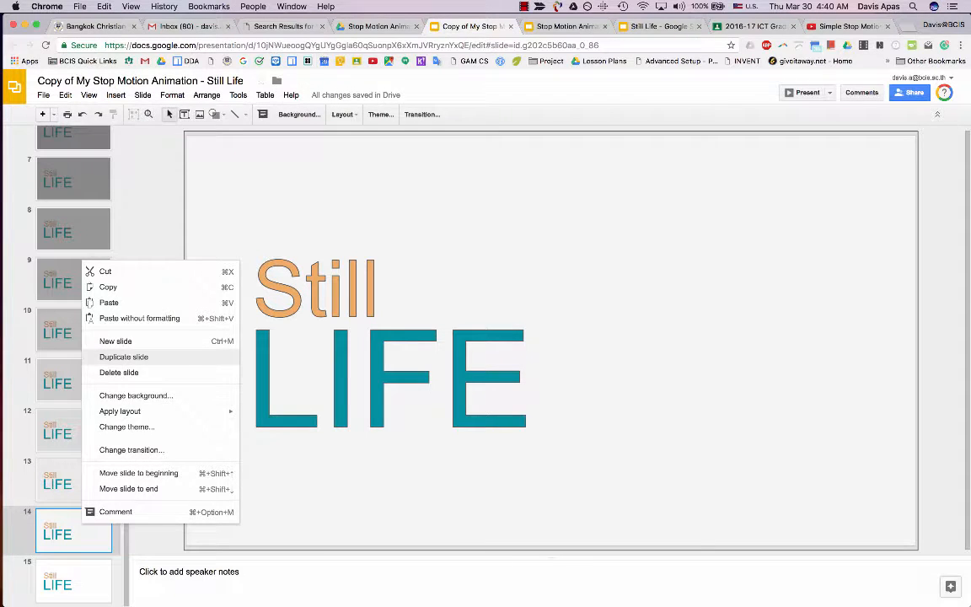
{"action": "left_click", "coordinate": [123, 357]}
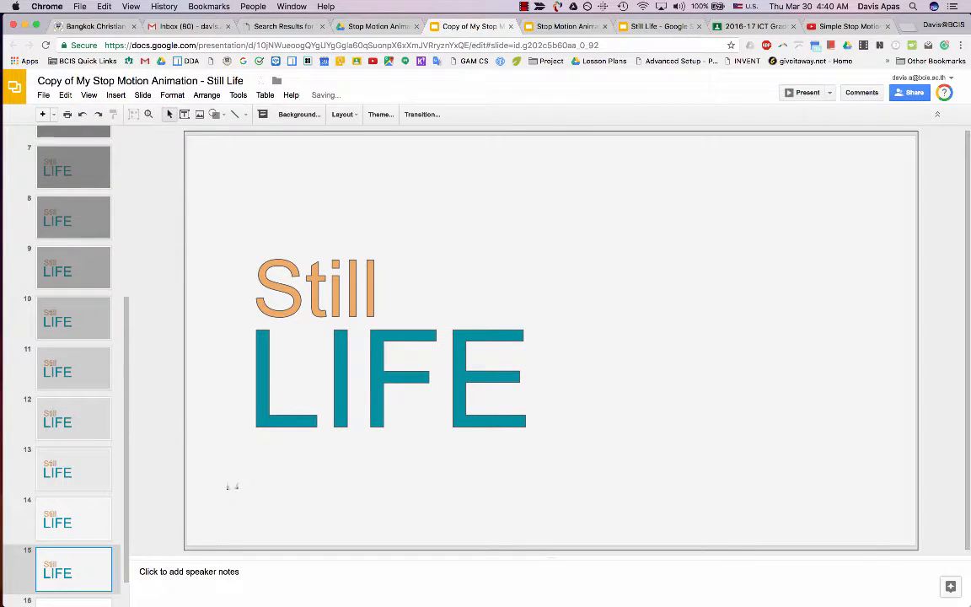
{"action": "left_click", "coordinate": [209, 439]}
{"action": "key", "text": "Delete"}
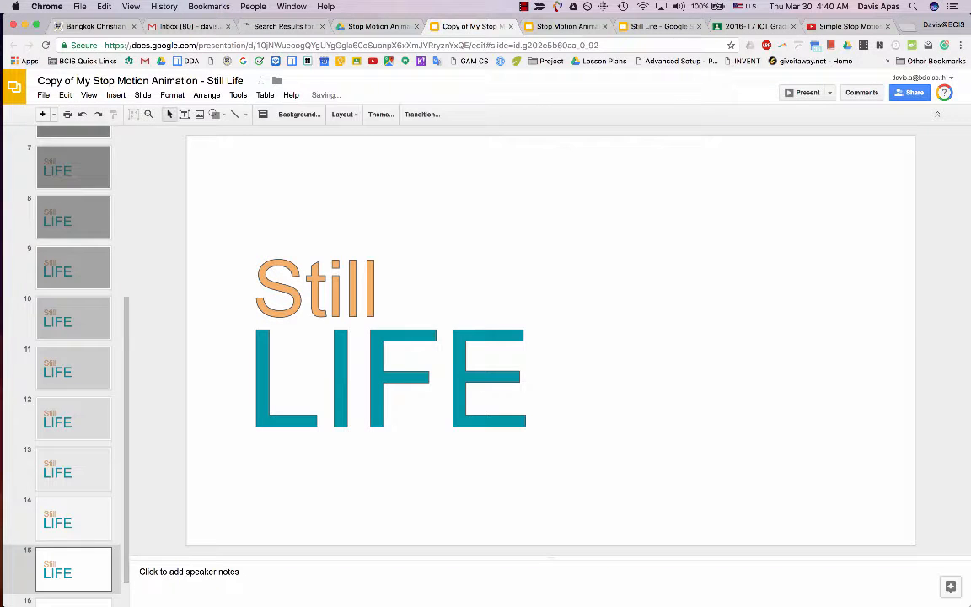
Duplicate the final clear title slide twice at the end of the deck and select slides 15 through 18
{"action": "scroll", "coordinate": [74, 365], "scroll_direction": "down", "scroll_amount": 2}
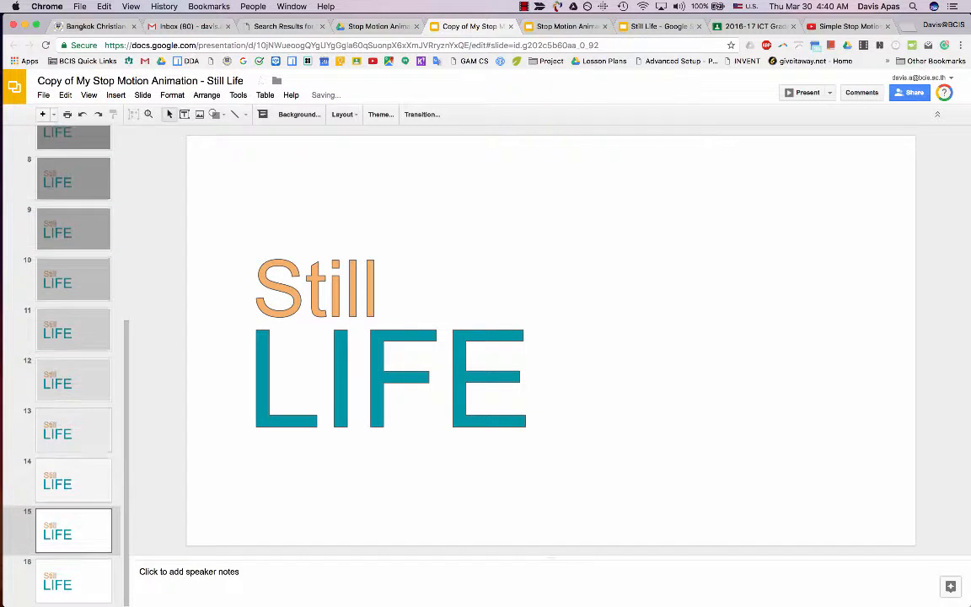
{"action": "left_click", "coordinate": [73, 580]}
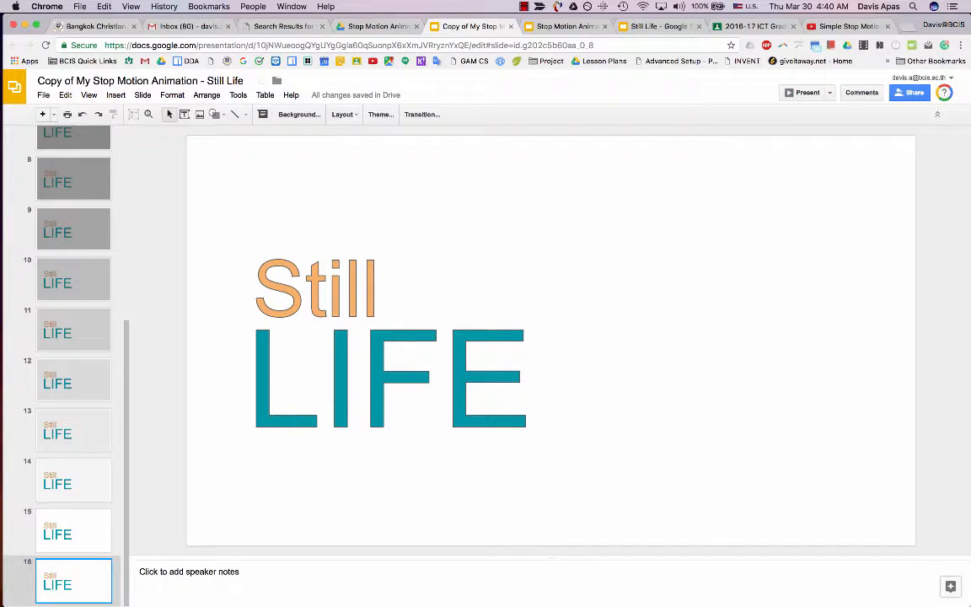
{"action": "right_click", "coordinate": [76, 582]}
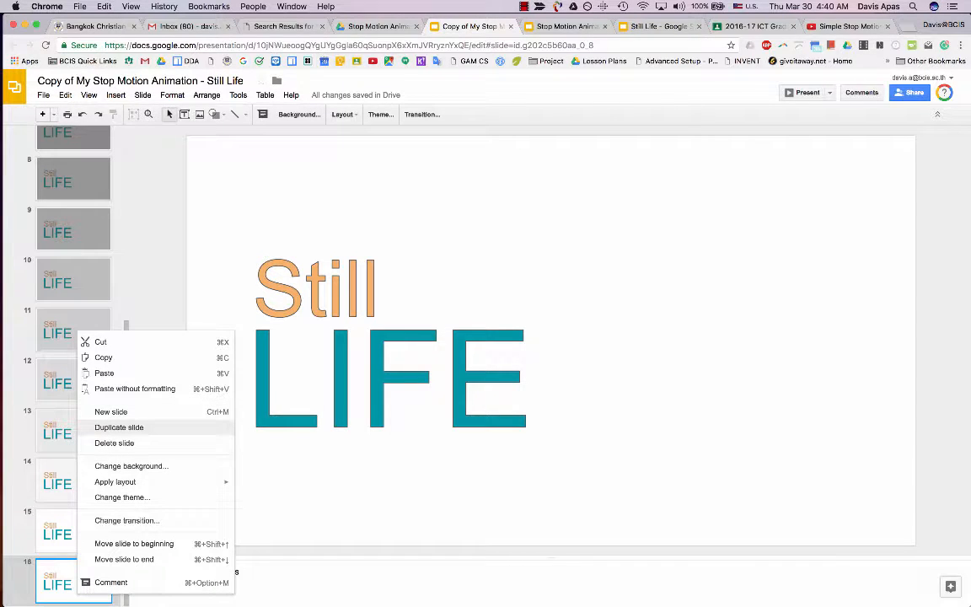
{"action": "left_click", "coordinate": [119, 427]}
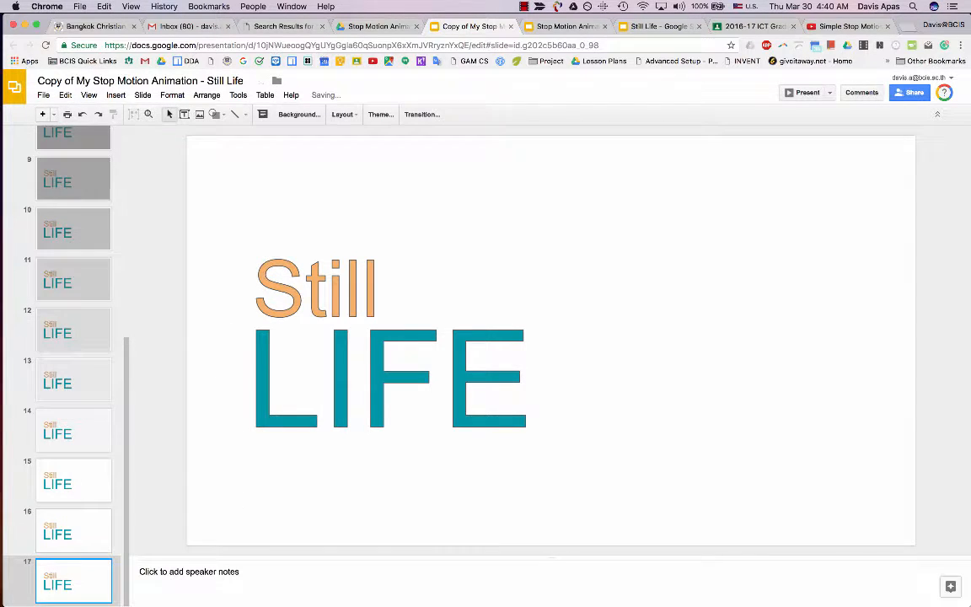
{"action": "right_click", "coordinate": [56, 581]}
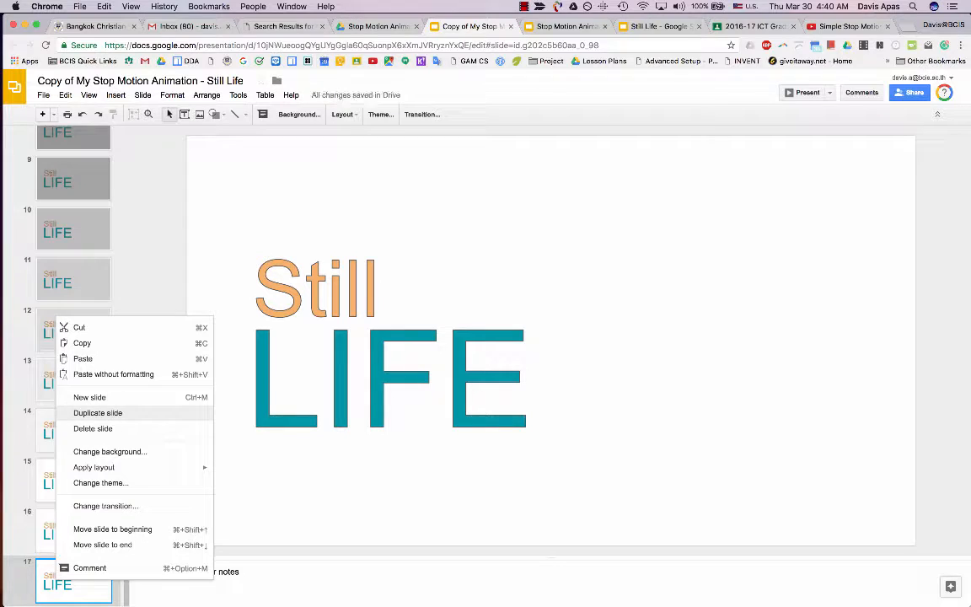
{"action": "left_click", "coordinate": [98, 413]}
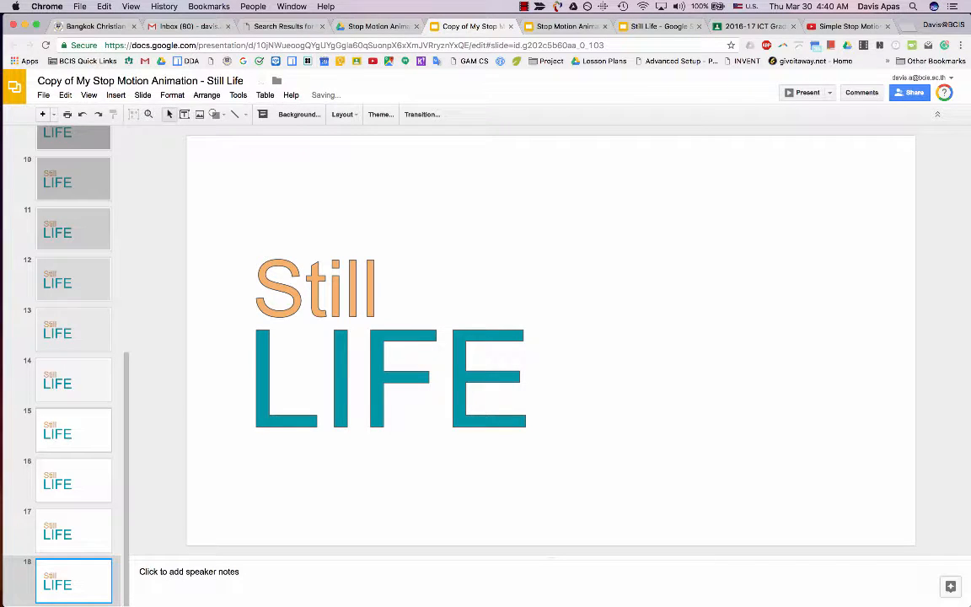
{"action": "left_click", "coordinate": [82, 427]}
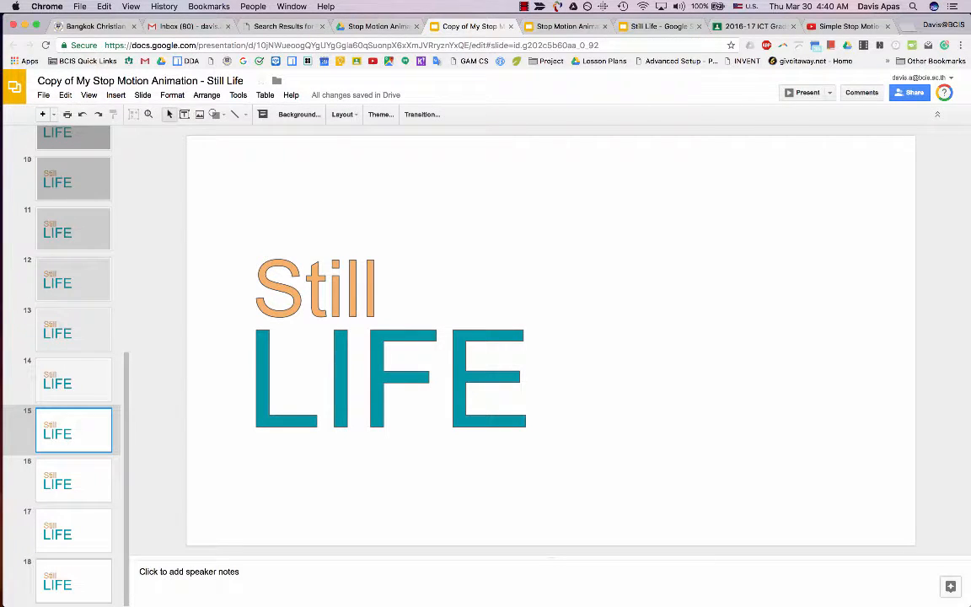
{"action": "left_click", "coordinate": [74, 581], "text": "shift"}
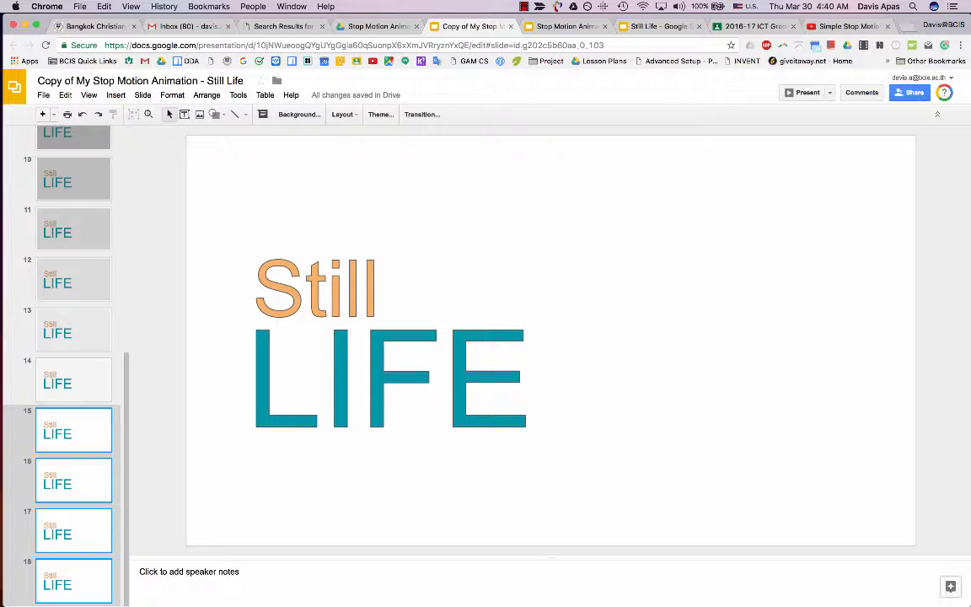
Step forward through the slides from the first to the last to examine the title's fade-in
{"action": "scroll", "coordinate": [74, 366], "scroll_direction": "up", "scroll_amount": 5}
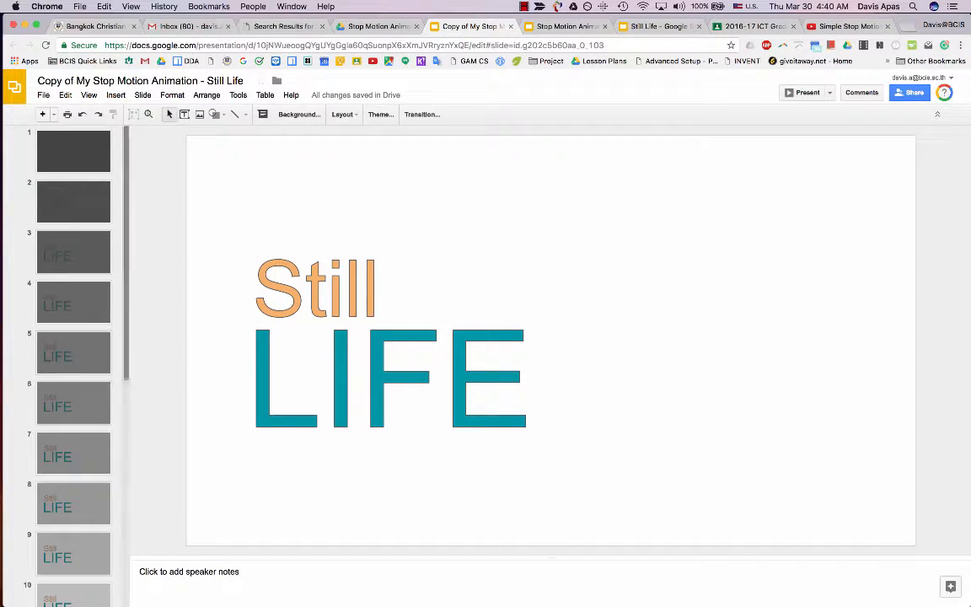
{"action": "left_click", "coordinate": [74, 152]}
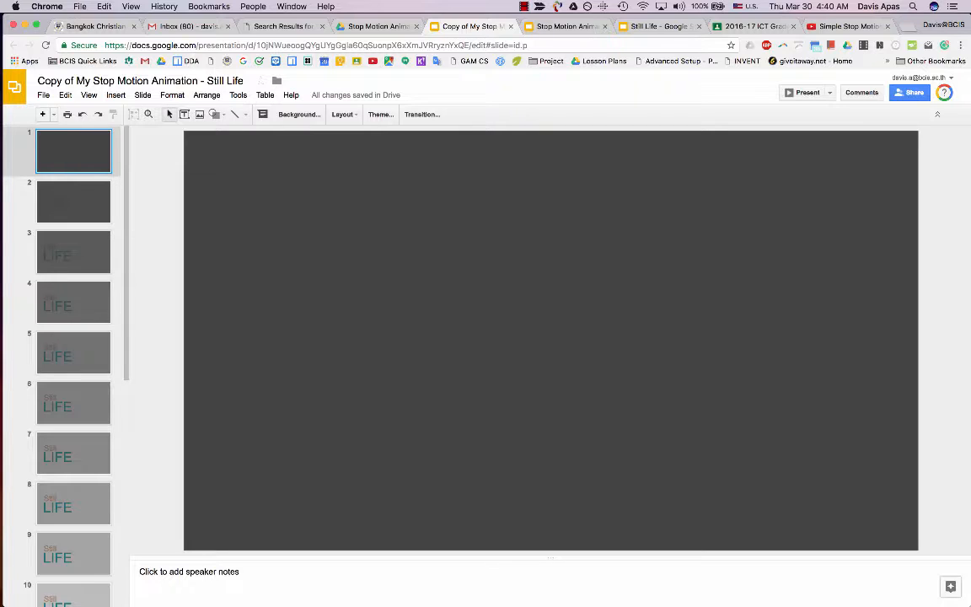
{"action": "key", "text": "Down"}
{"action": "key", "text": "Down"}
{"action": "key", "text": "Down"}
{"action": "key", "text": "Down"}
{"action": "key", "text": "Down"}
{"action": "key", "text": "Down"}
{"action": "key", "text": "Down"}
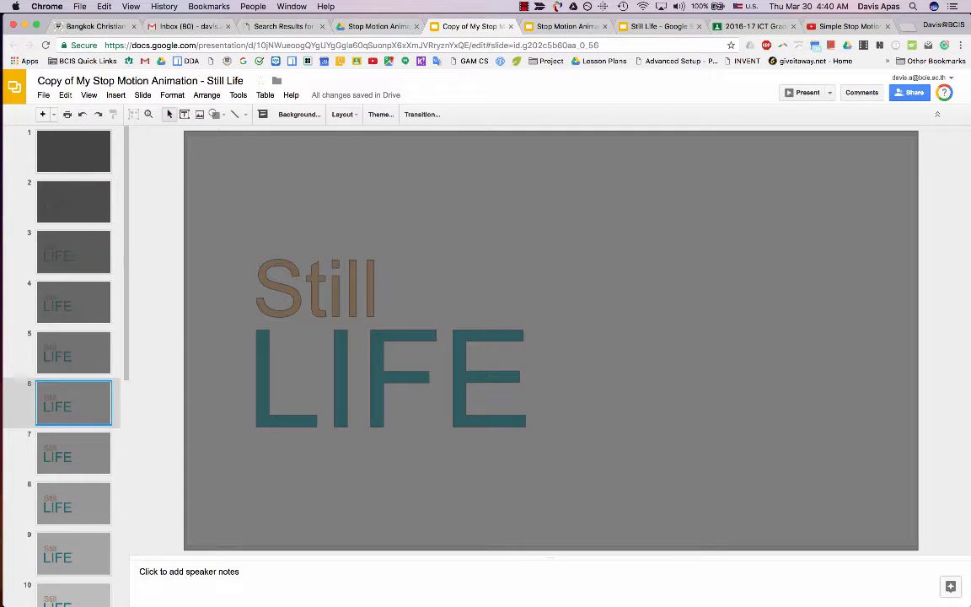
{"action": "key", "text": "Down"}
{"action": "key", "text": "Down"}
{"action": "key", "text": "Down"}
{"action": "key", "text": "Down"}
{"action": "key", "text": "Down"}
{"action": "key", "text": "Down"}
{"action": "key", "text": "Down"}
{"action": "key", "text": "Down"}
{"action": "key", "text": "Down"}
{"action": "key", "text": "Down"}
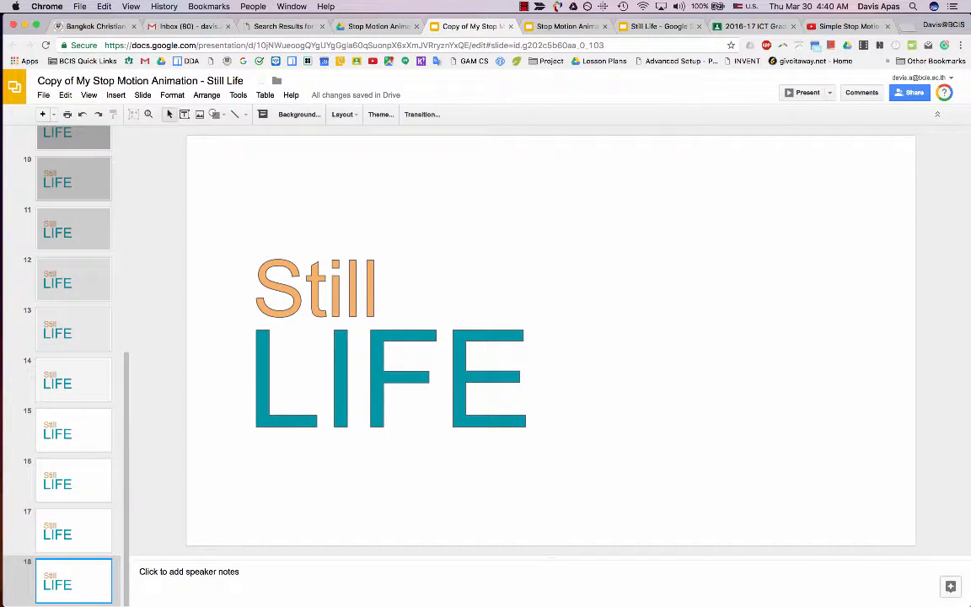
Step backward through the slides from the last to the first to examine the fade in reverse
{"action": "key", "text": "Up"}
{"action": "key", "text": "Up"}
{"action": "key", "text": "Up"}
{"action": "key", "text": "Up"}
{"action": "key", "text": "Up"}
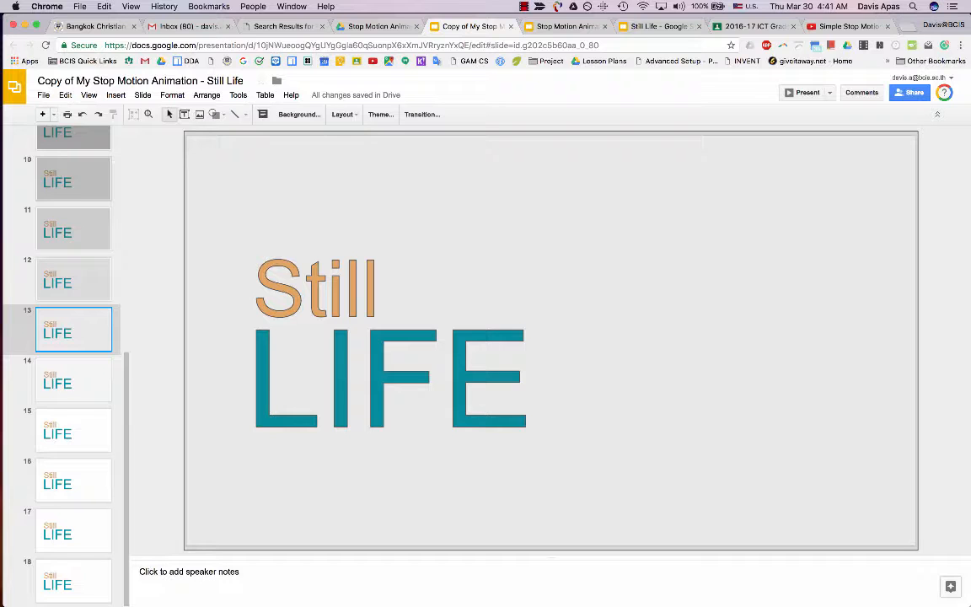
{"action": "key", "text": "Up"}
{"action": "key", "text": "Up"}
{"action": "key", "text": "Up"}
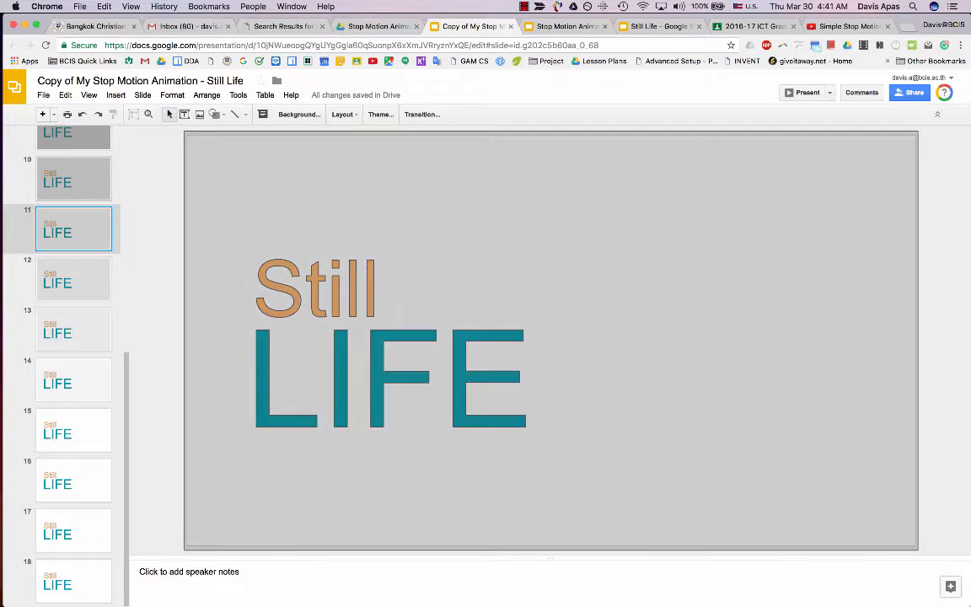
{"action": "key", "text": "Up"}
{"action": "key", "text": "Up"}
{"action": "key", "text": "Up"}
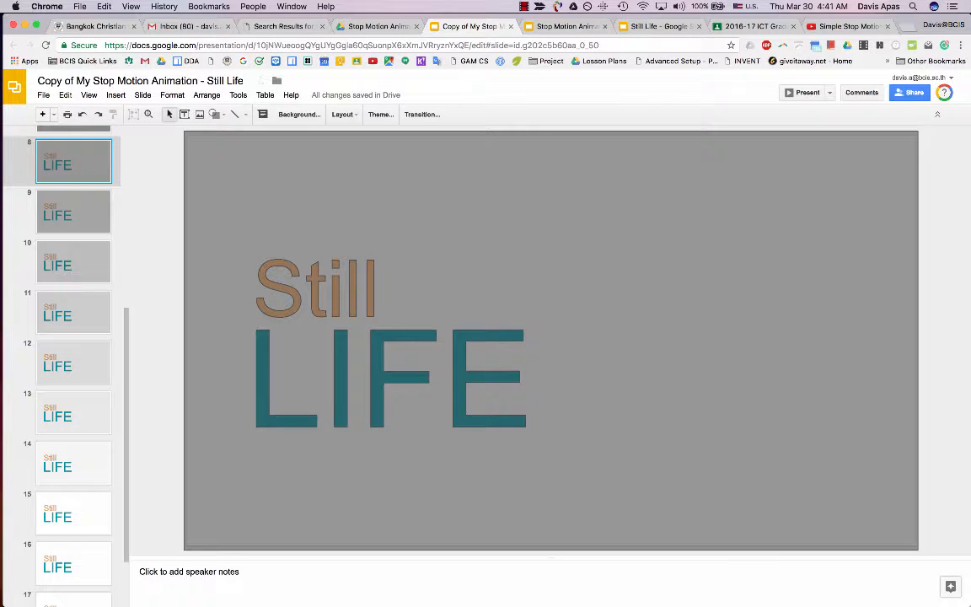
{"action": "key", "text": "Up"}
{"action": "key", "text": "Up"}
{"action": "key", "text": "Up"}
{"action": "key", "text": "Up"}
{"action": "key", "text": "Up"}
{"action": "key", "text": "Up"}
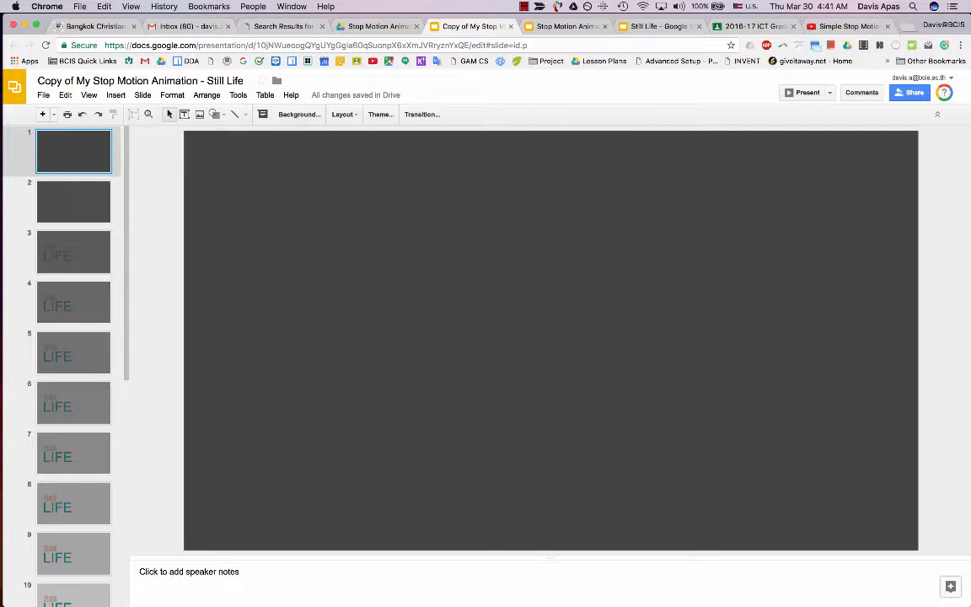
Switch to the original "Stop Motion Animation - Still Life" presentation and examine its dark opening slides 1 through 13 before the fade-in
{"action": "key", "text": "ctrl+Tab"}
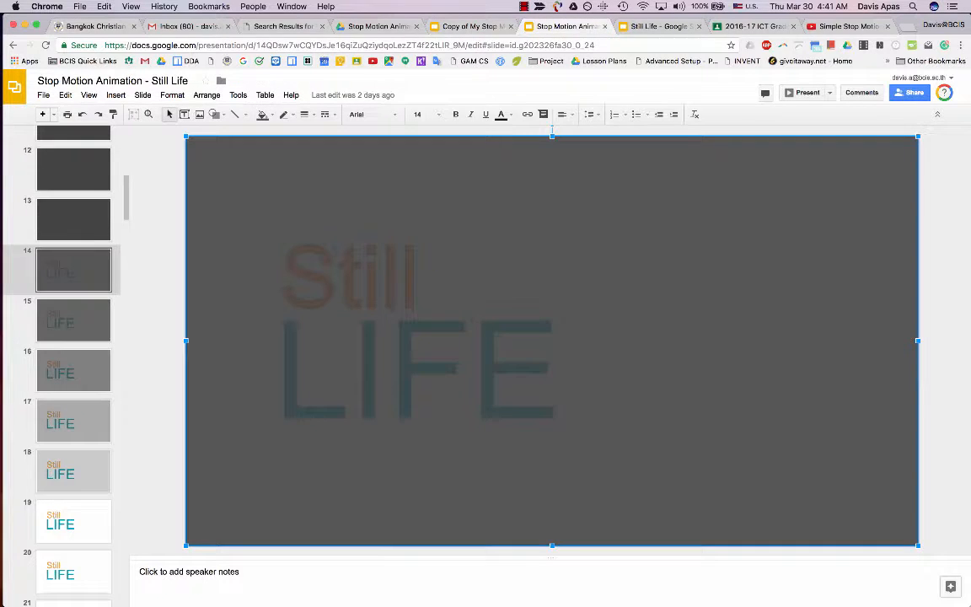
{"action": "scroll", "coordinate": [74, 362], "scroll_direction": "up", "scroll_amount": 6}
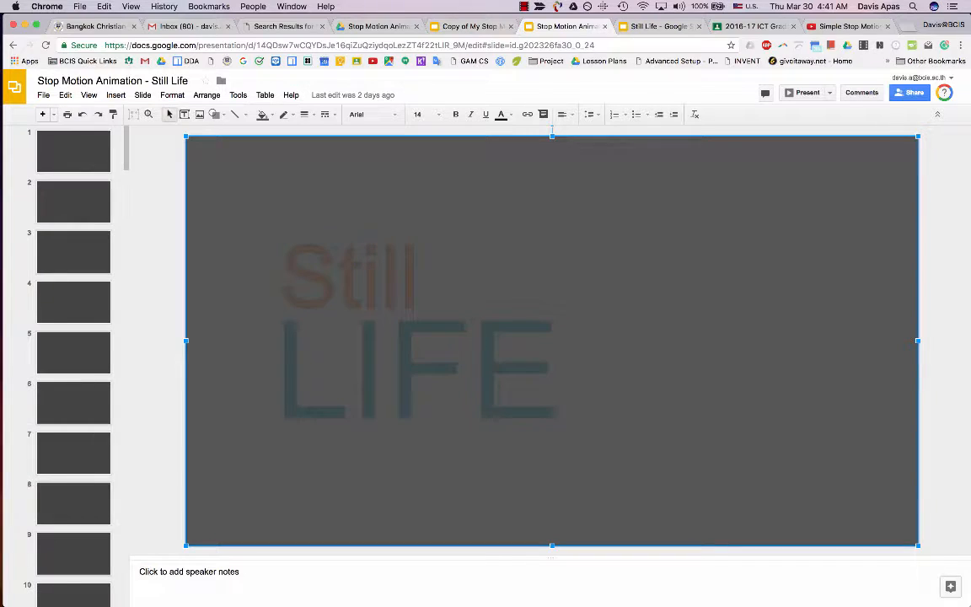
{"action": "left_click", "coordinate": [73, 152]}
{"action": "scroll", "coordinate": [73, 362], "scroll_direction": "down", "scroll_amount": 4}
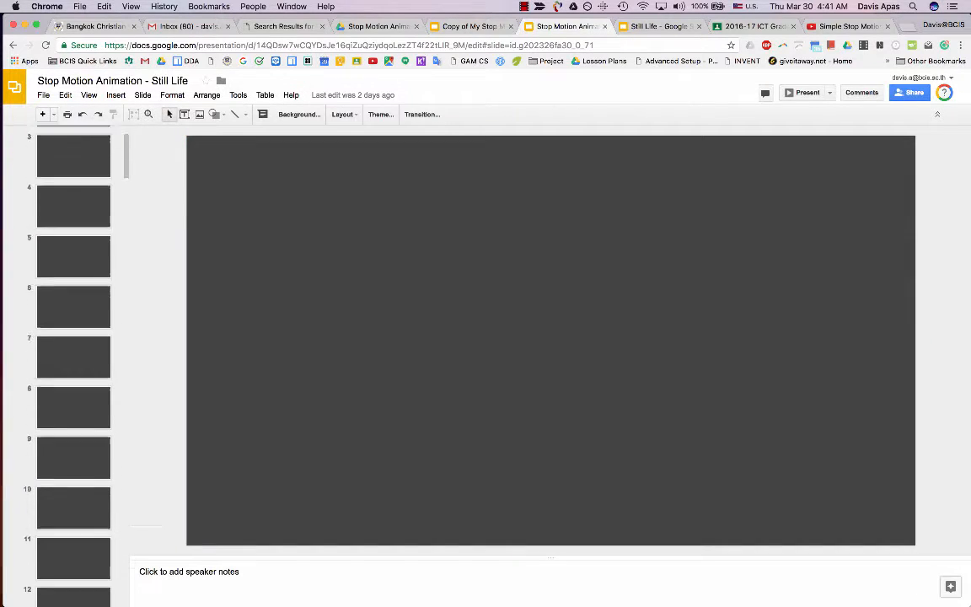
{"action": "scroll", "coordinate": [73, 363], "scroll_direction": "down", "scroll_amount": 3}
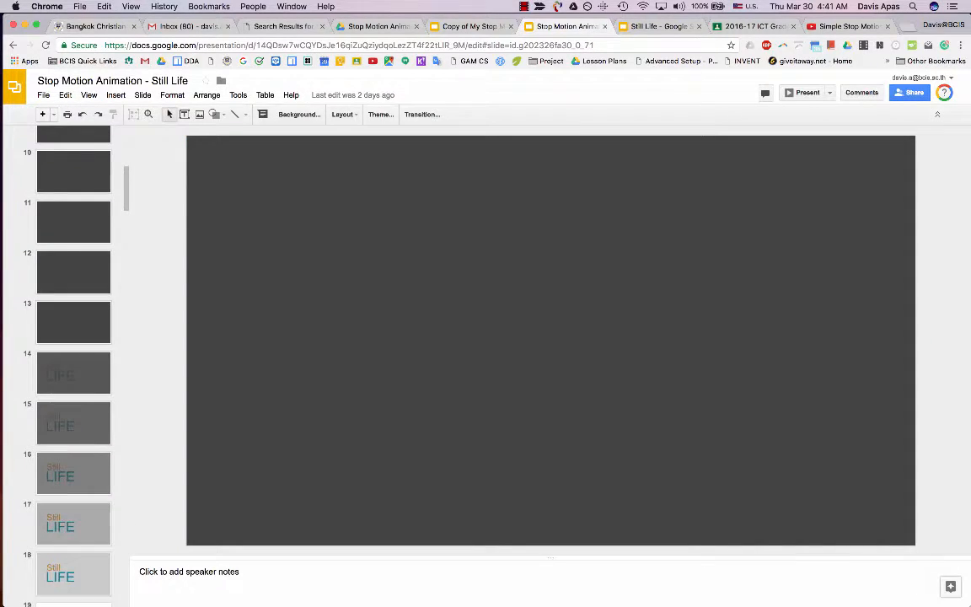
{"action": "left_click", "coordinate": [73, 323]}
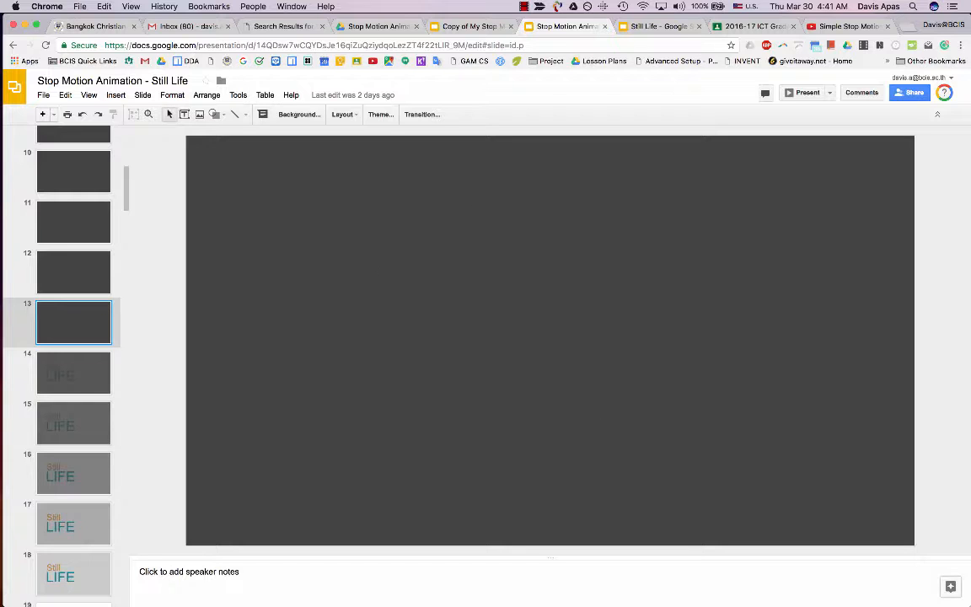
Return to the copied presentation and duplicate its first dark slide
{"action": "left_click", "coordinate": [466, 26]}
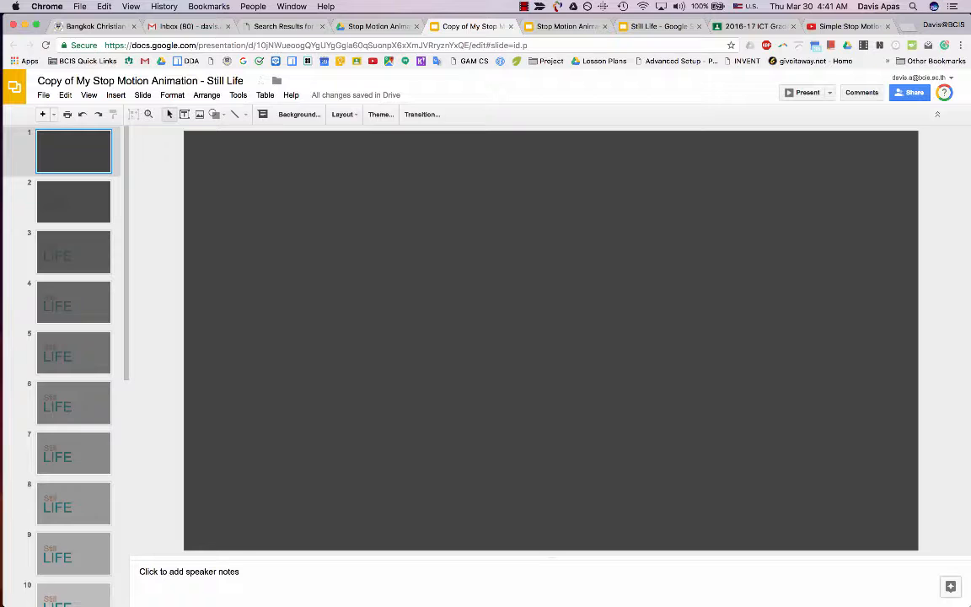
{"action": "right_click", "coordinate": [64, 150]}
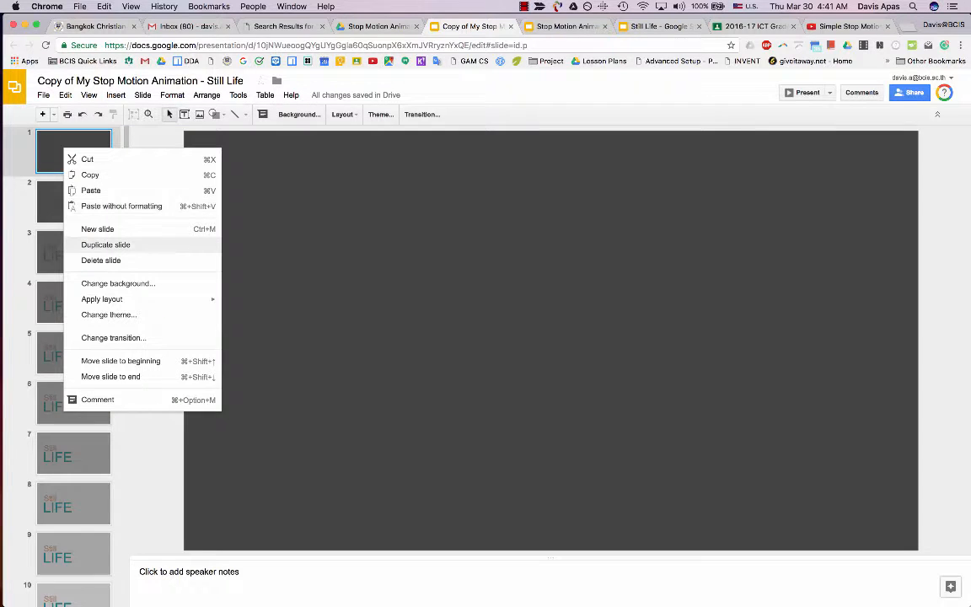
{"action": "left_click", "coordinate": [106, 244]}
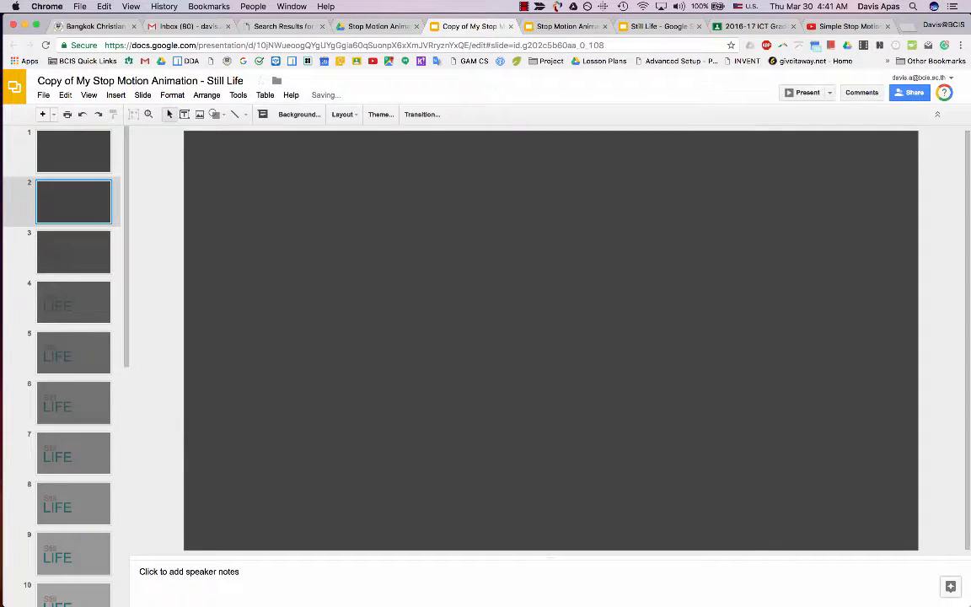
Delete the dark gray overlay rectangle and the "Still LIFE" title from slide 1, leaving it blank
{"action": "left_click", "coordinate": [73, 152]}
{"action": "left_click", "coordinate": [551, 340]}
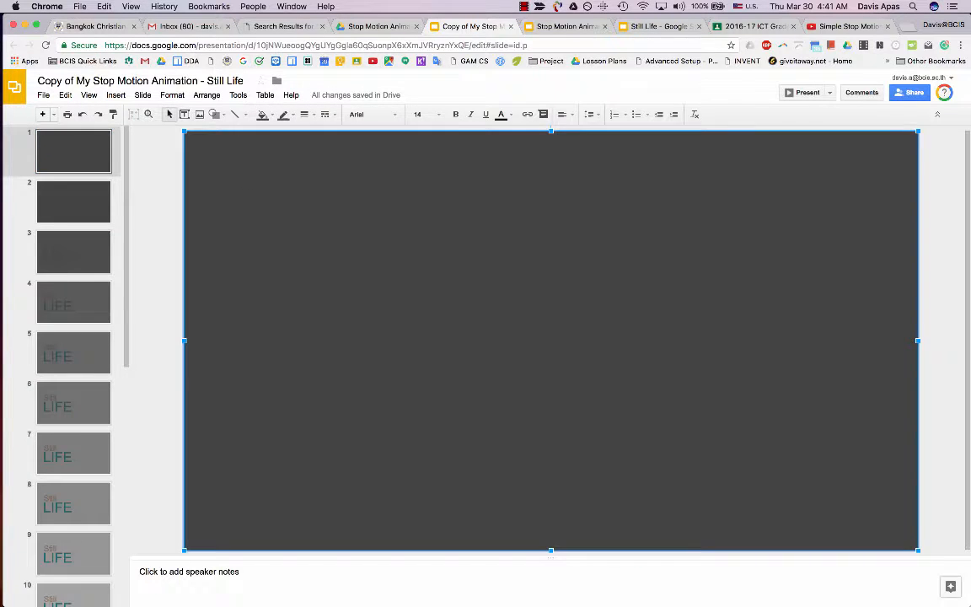
{"action": "key", "text": "BackSpace"}
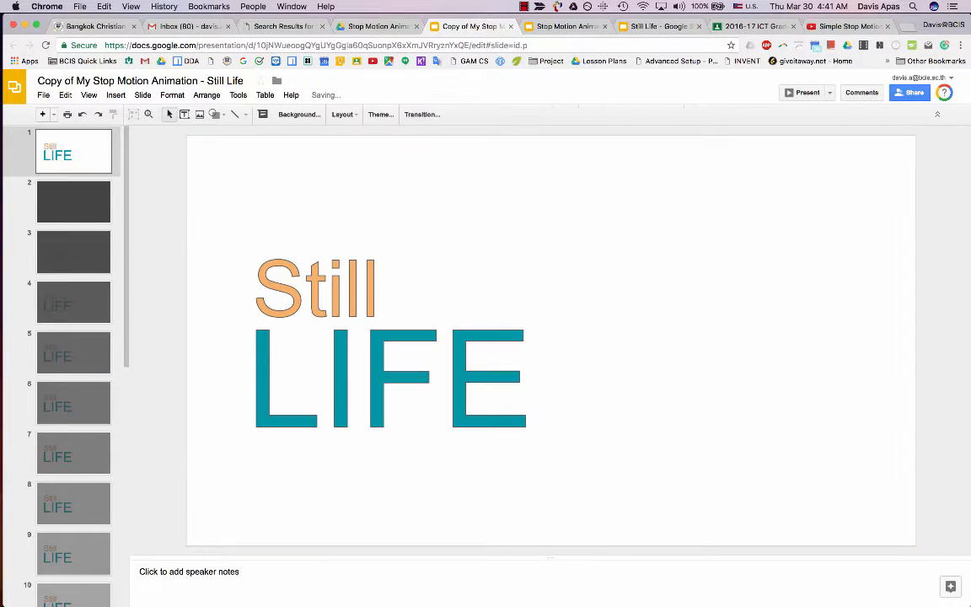
{"action": "left_click_drag", "start_coordinate": [225, 224], "coordinate": [535, 436]}
{"action": "key", "text": "BackSpace"}
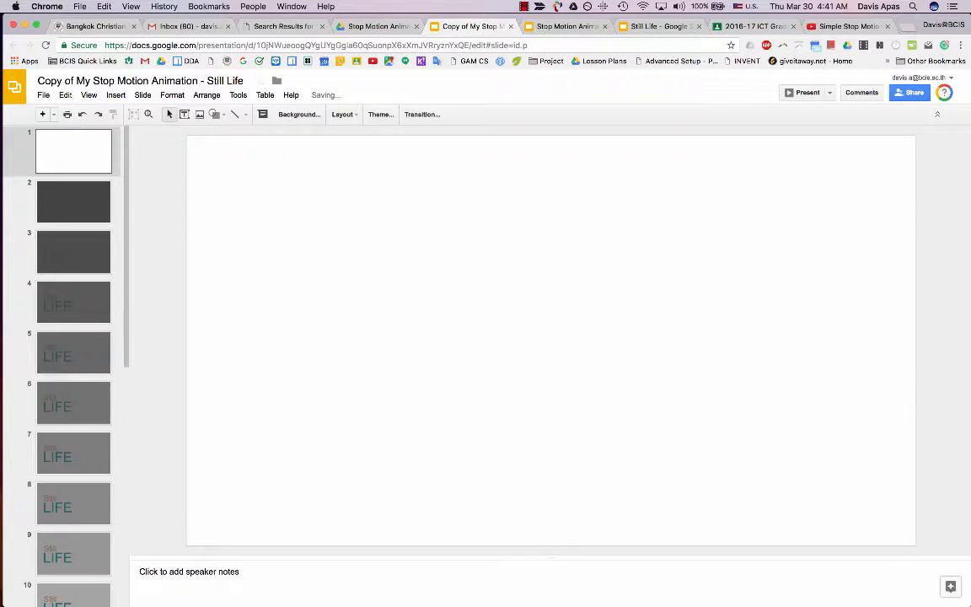
Try a solid dark gray background on blank slide 1, and undo the change
{"action": "right_click", "coordinate": [270, 274]}
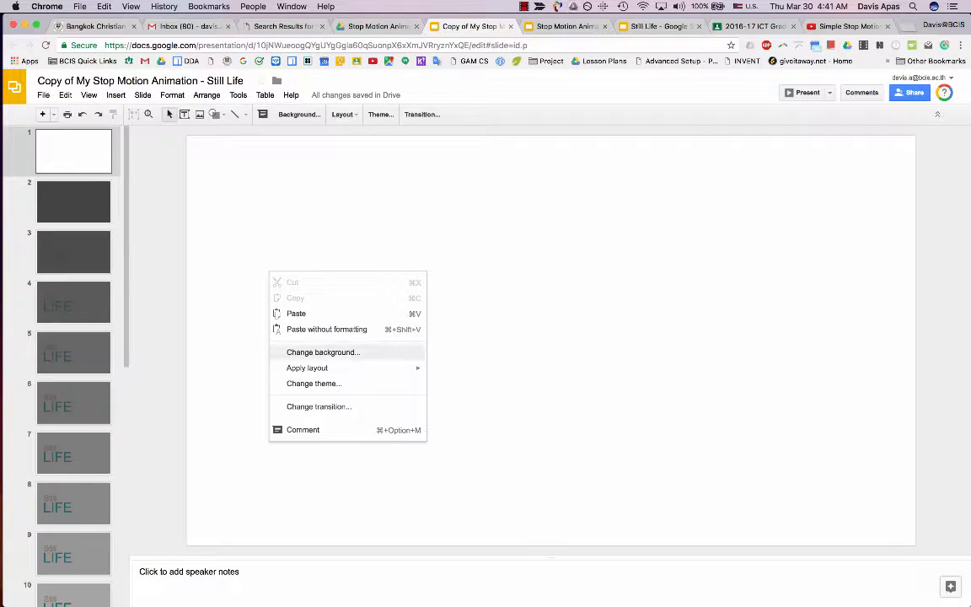
{"action": "left_click", "coordinate": [323, 352]}
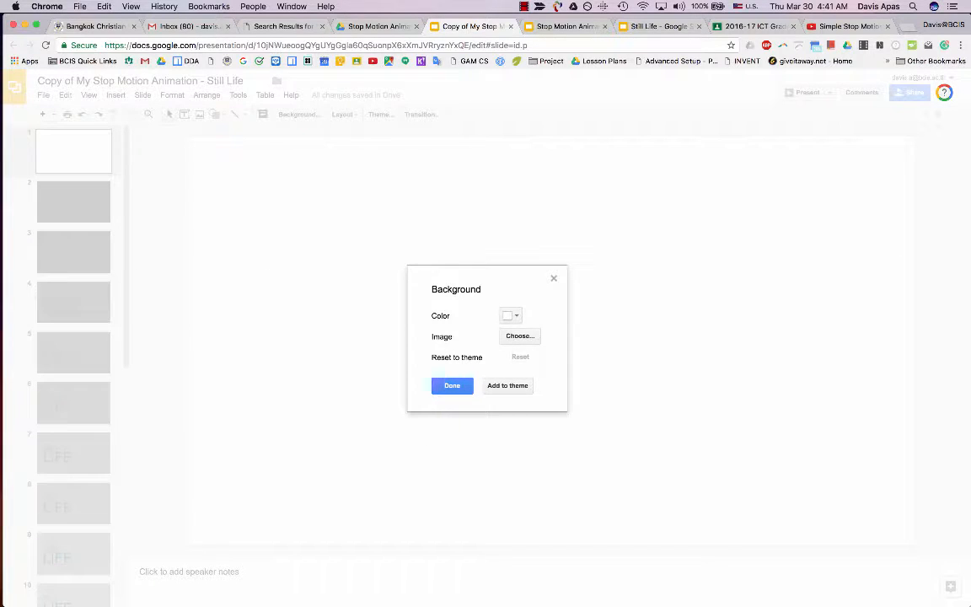
{"action": "left_click", "coordinate": [511, 316]}
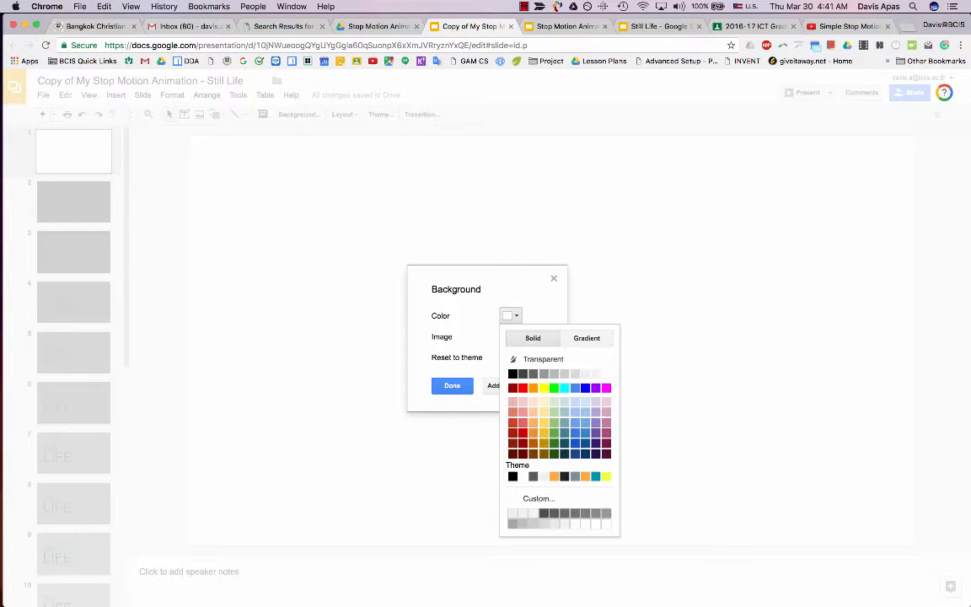
{"action": "left_click", "coordinate": [522, 373]}
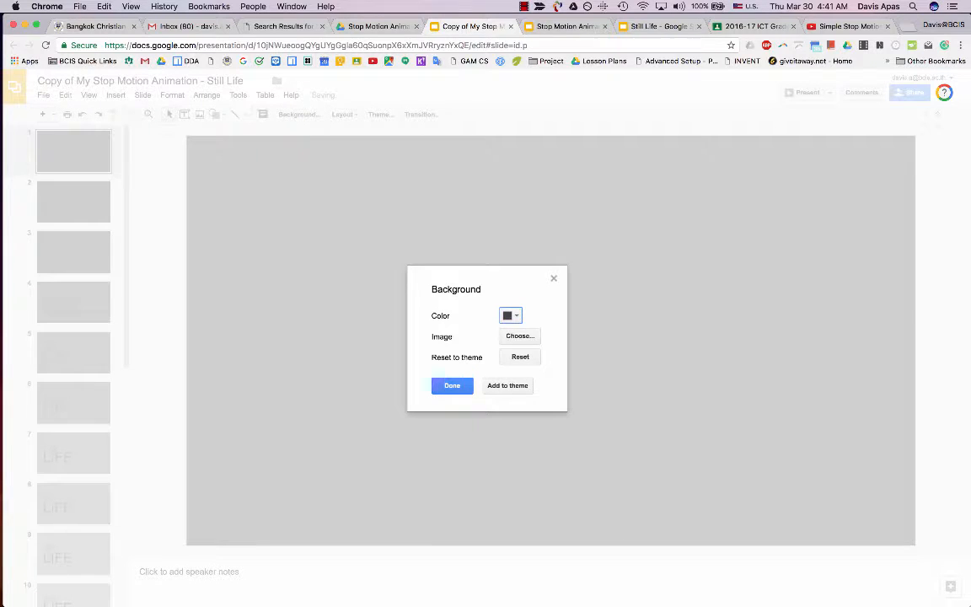
{"action": "left_click", "coordinate": [453, 386]}
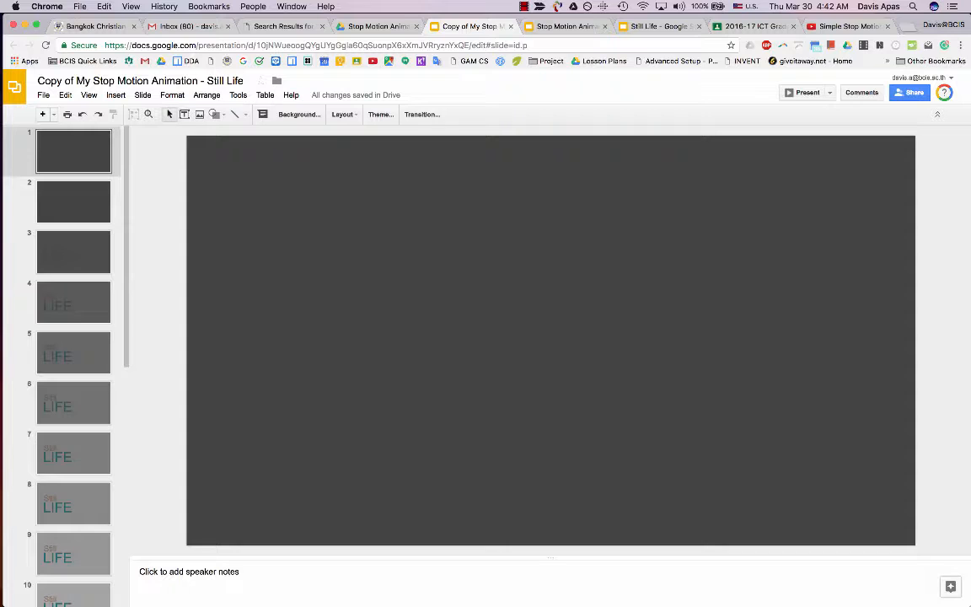
{"action": "key", "text": "super+z"}
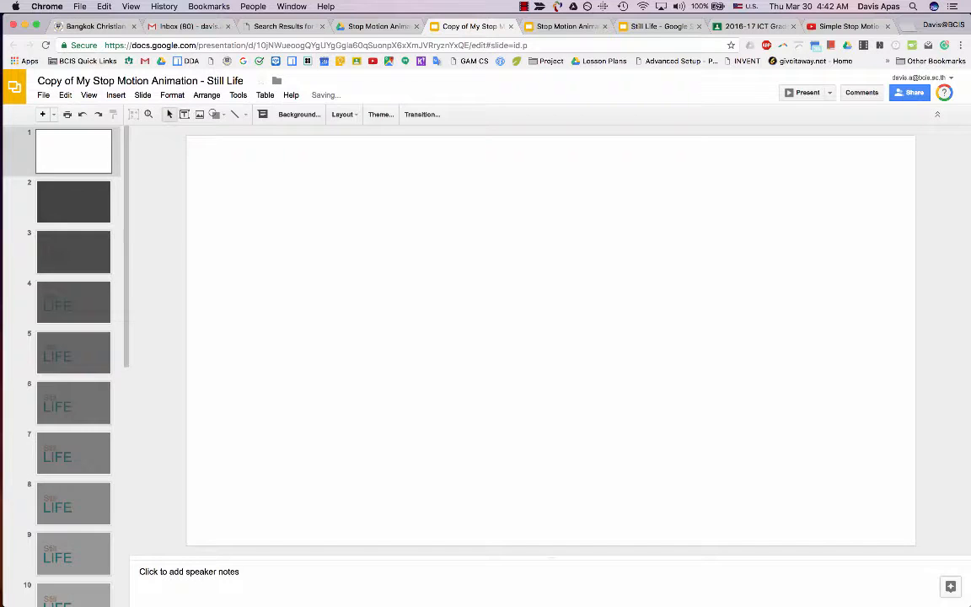
Duplicate blank slide 1, and duplicate the resulting pair to make four blank slides at the start
{"action": "right_click", "coordinate": [98, 159]}
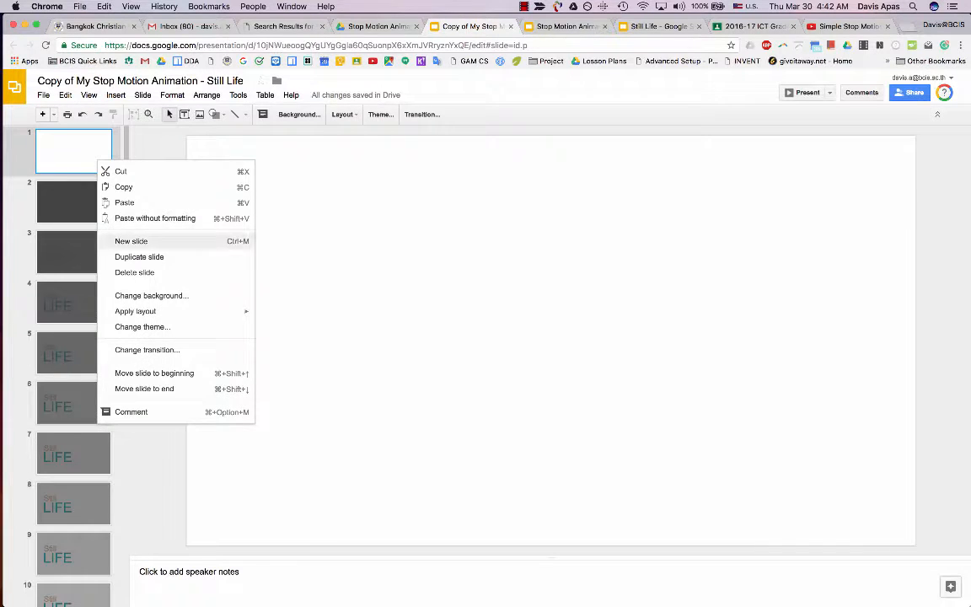
{"action": "left_click", "coordinate": [139, 256]}
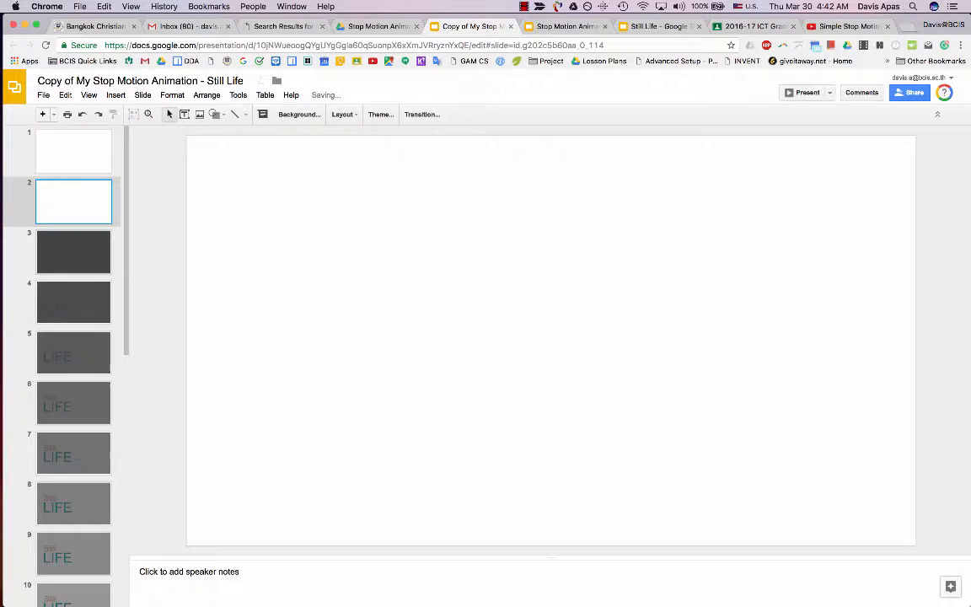
{"action": "left_click", "coordinate": [78, 152]}
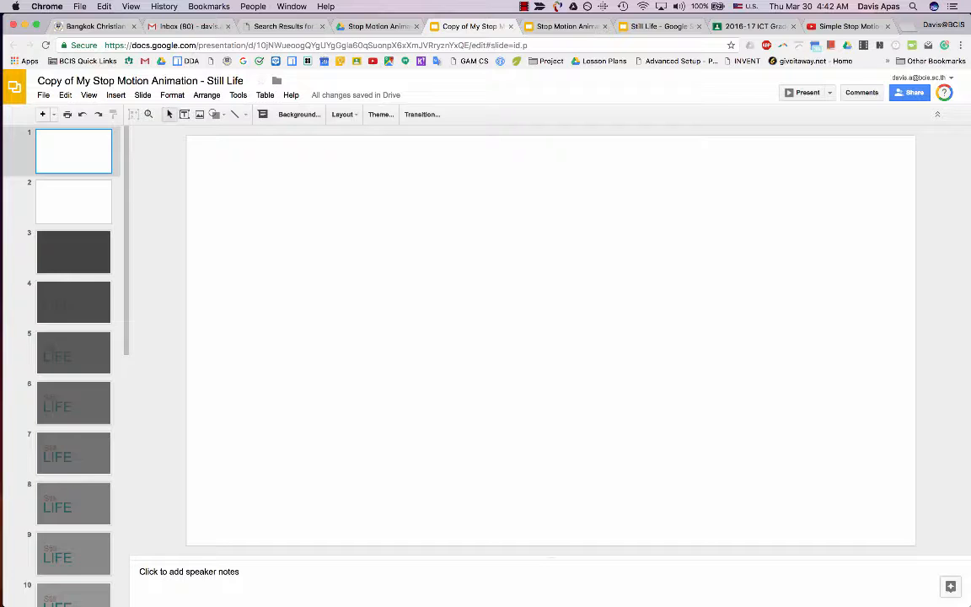
{"action": "left_click", "coordinate": [74, 202], "text": "shift"}
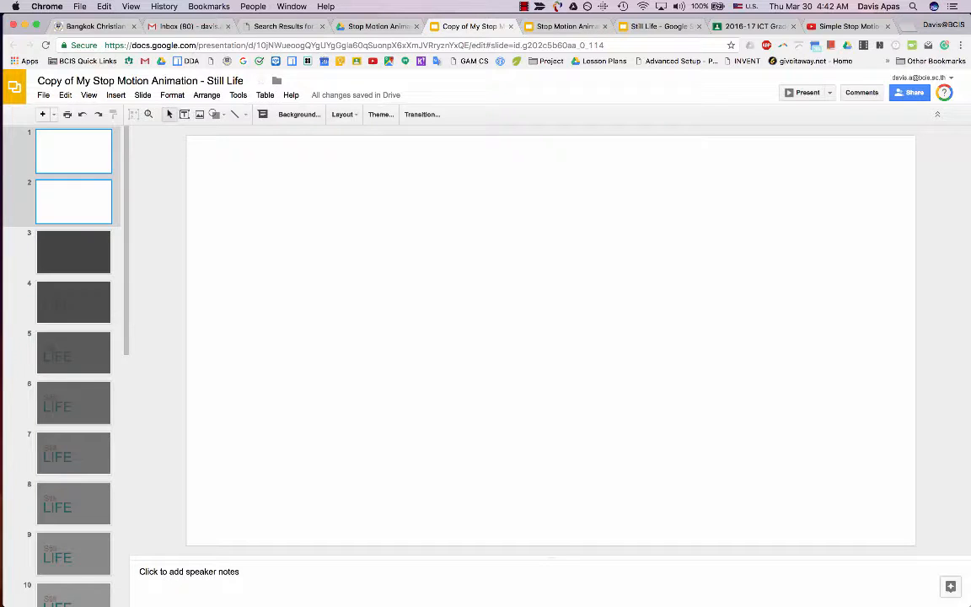
{"action": "right_click", "coordinate": [76, 204]}
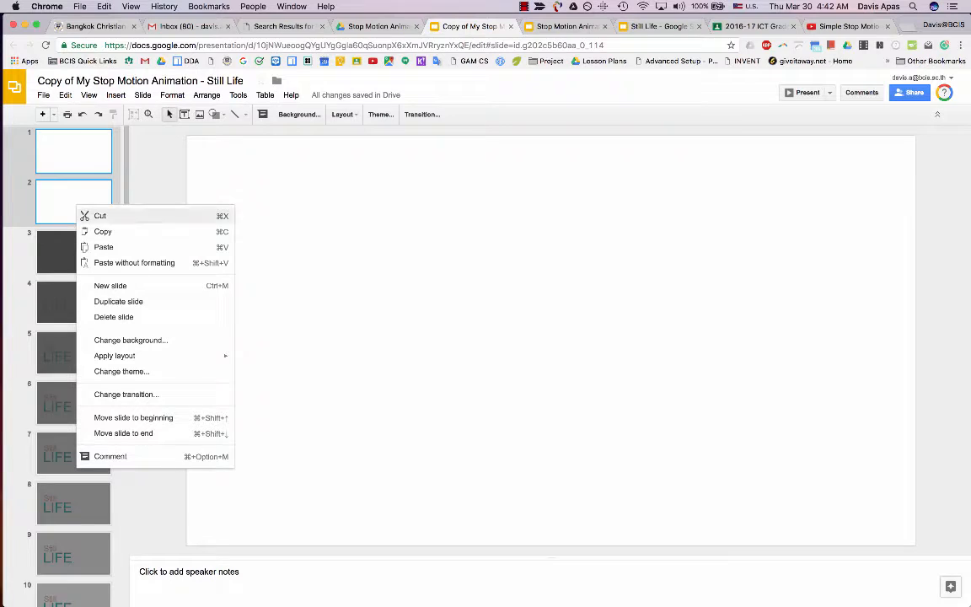
{"action": "left_click", "coordinate": [118, 301]}
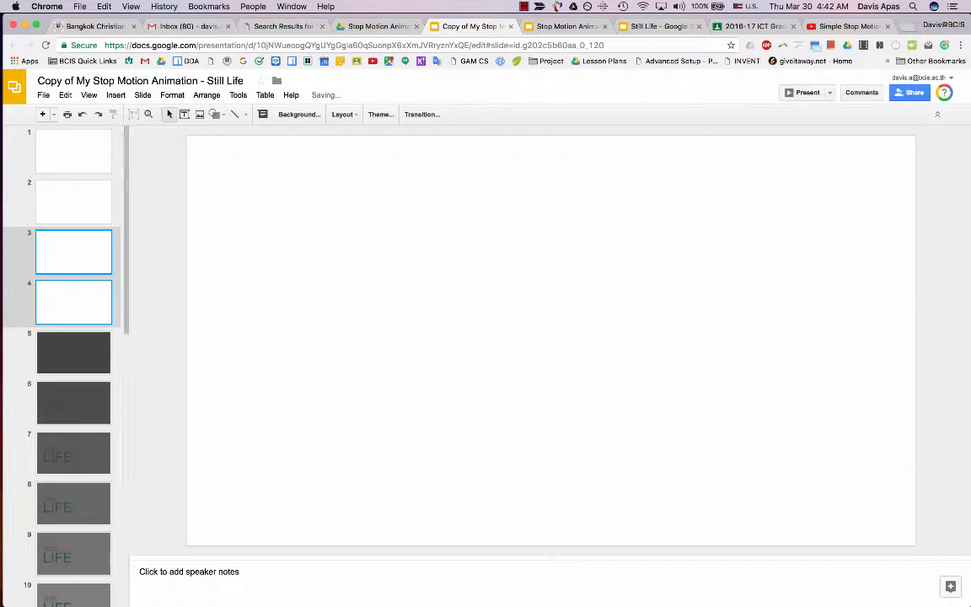
Duplicate blank slides 1 through 4 together to make eight blank slides before the title fade-in
{"action": "left_click", "coordinate": [74, 152]}
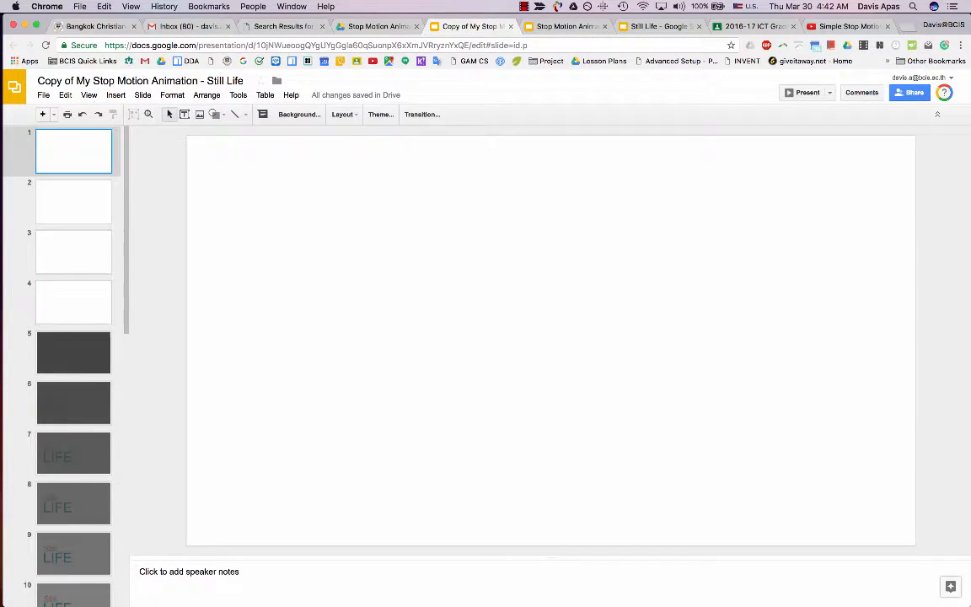
{"action": "left_click", "coordinate": [74, 302], "text": "shift"}
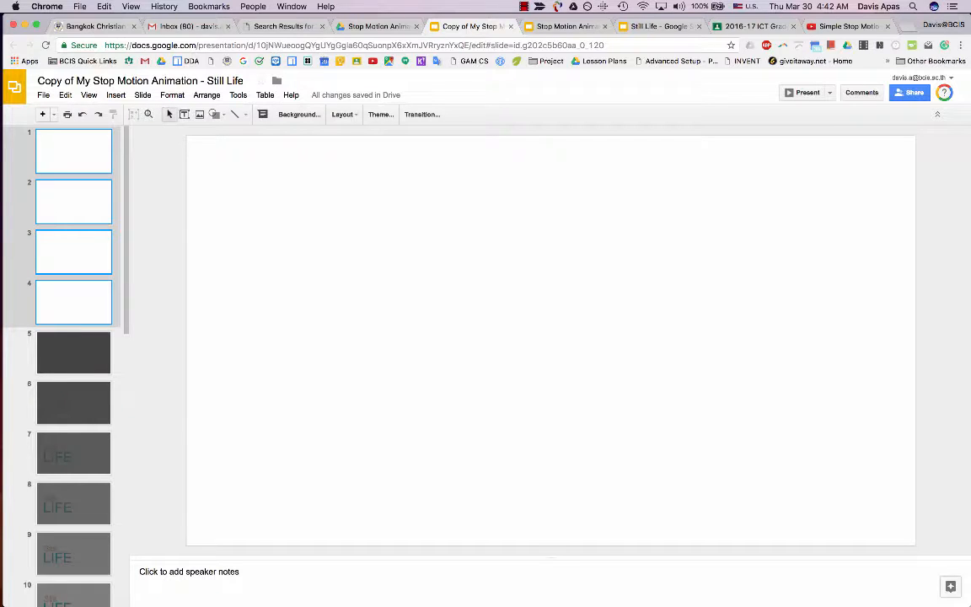
{"action": "right_click", "coordinate": [59, 299]}
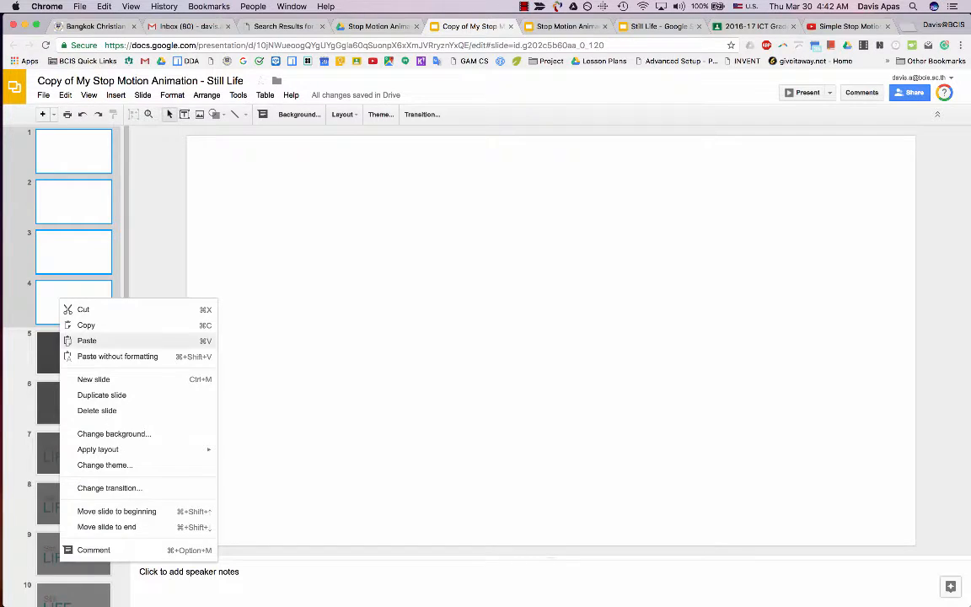
{"action": "left_click", "coordinate": [101, 395]}
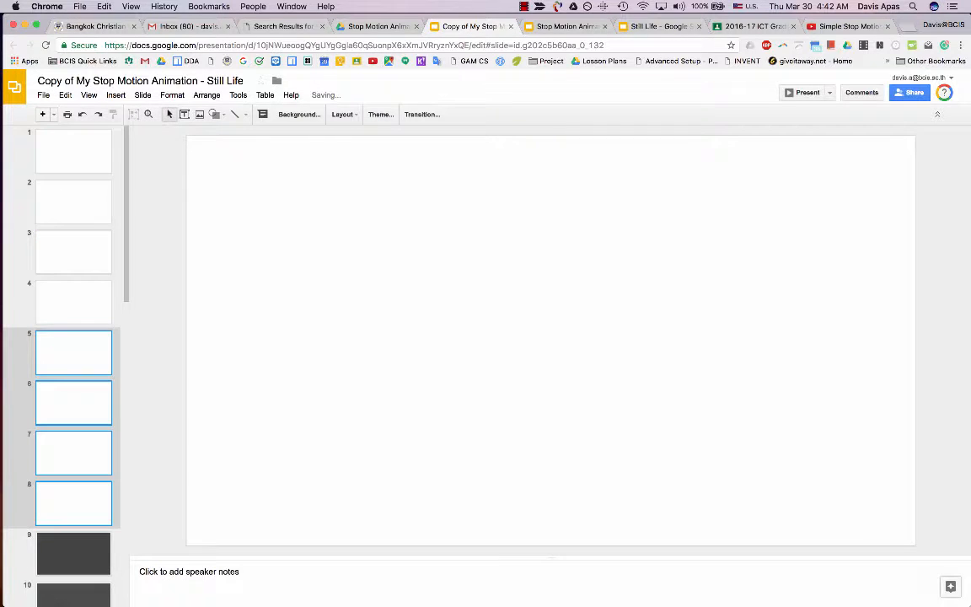
Duplicate blank slides 5 through 8 together to extend the opening to twelve blank slides
{"action": "scroll", "coordinate": [73, 337], "scroll_direction": "down", "scroll_amount": 5}
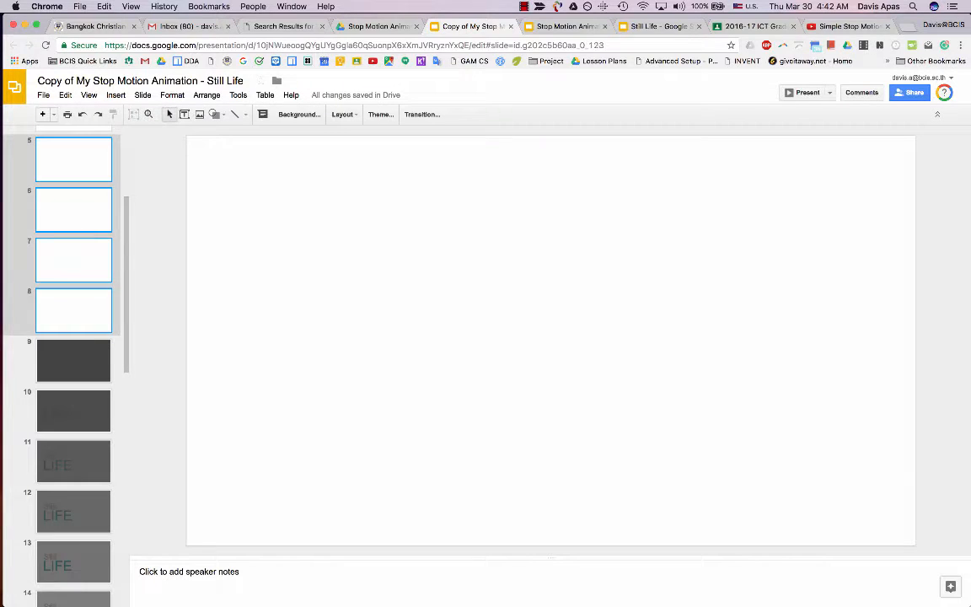
{"action": "left_click", "coordinate": [73, 161]}
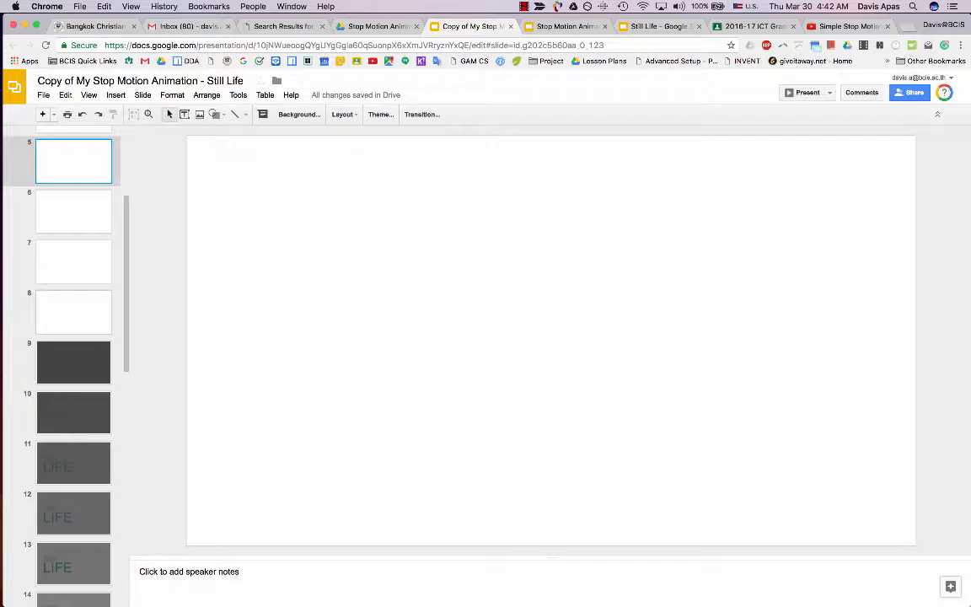
{"action": "left_click", "coordinate": [73, 312], "text": "shift"}
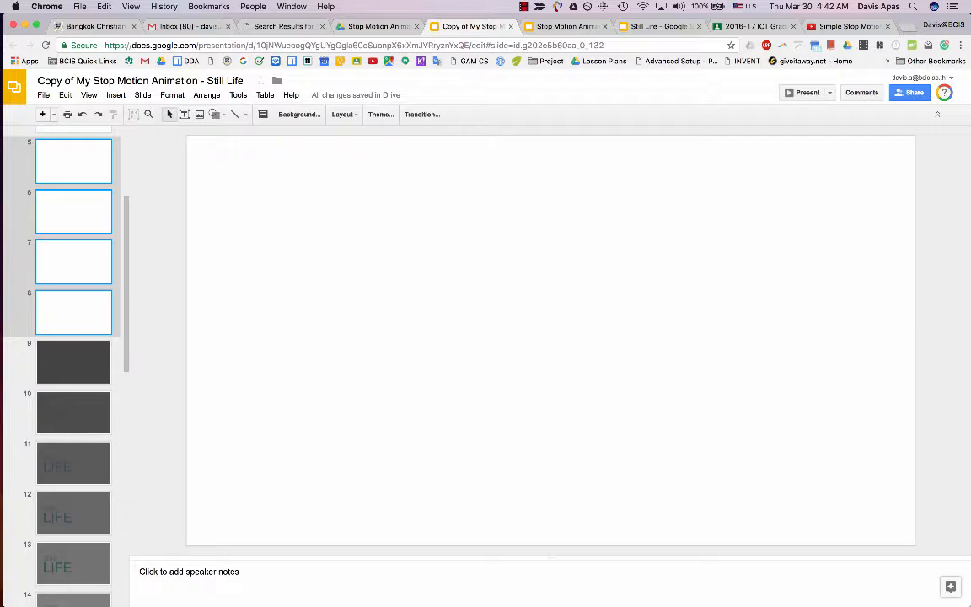
{"action": "right_click", "coordinate": [75, 309]}
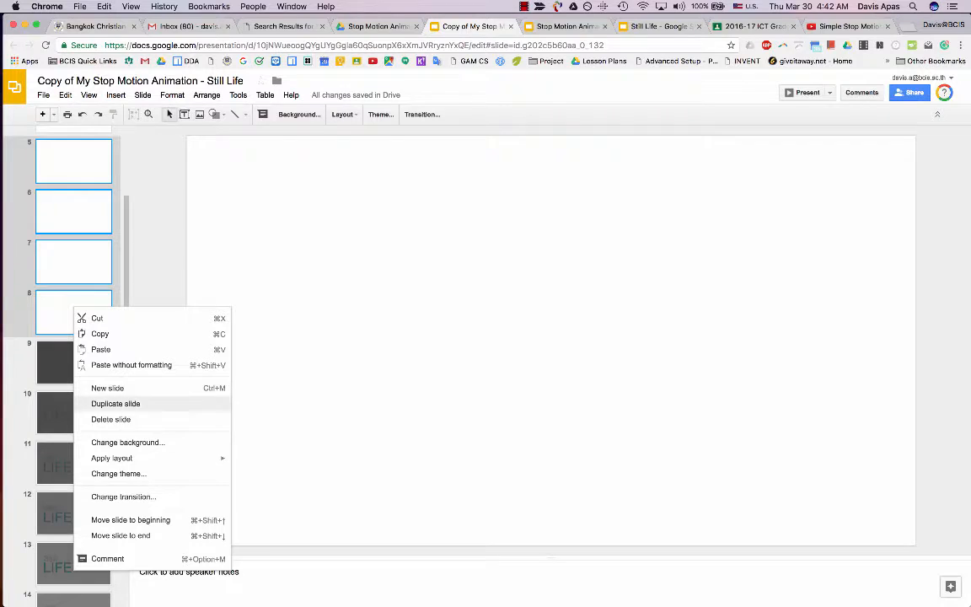
{"action": "left_click", "coordinate": [116, 403]}
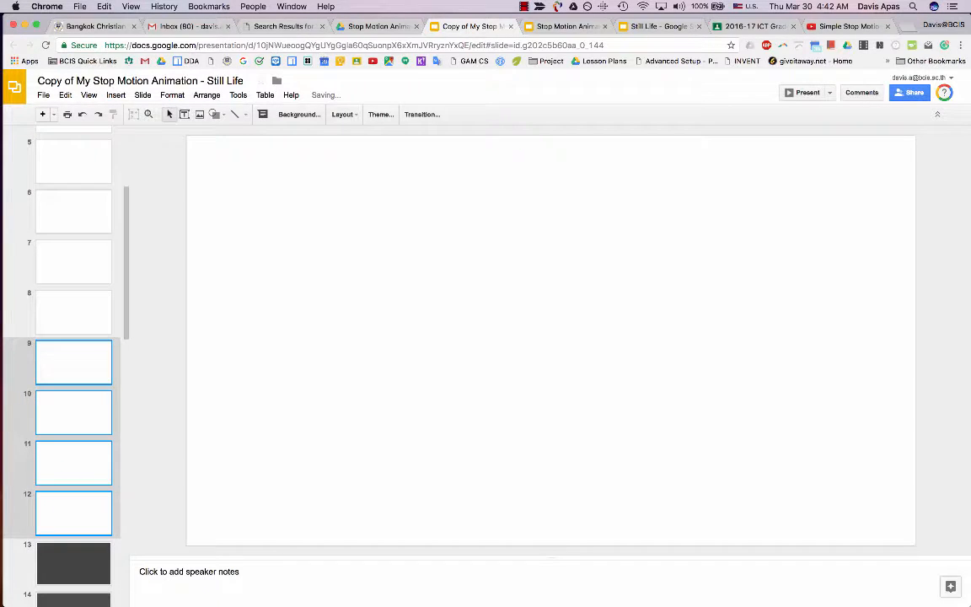
Look over the blank opening slides from slide 12 back to the start, and select slide 1
{"action": "left_click", "coordinate": [73, 514]}
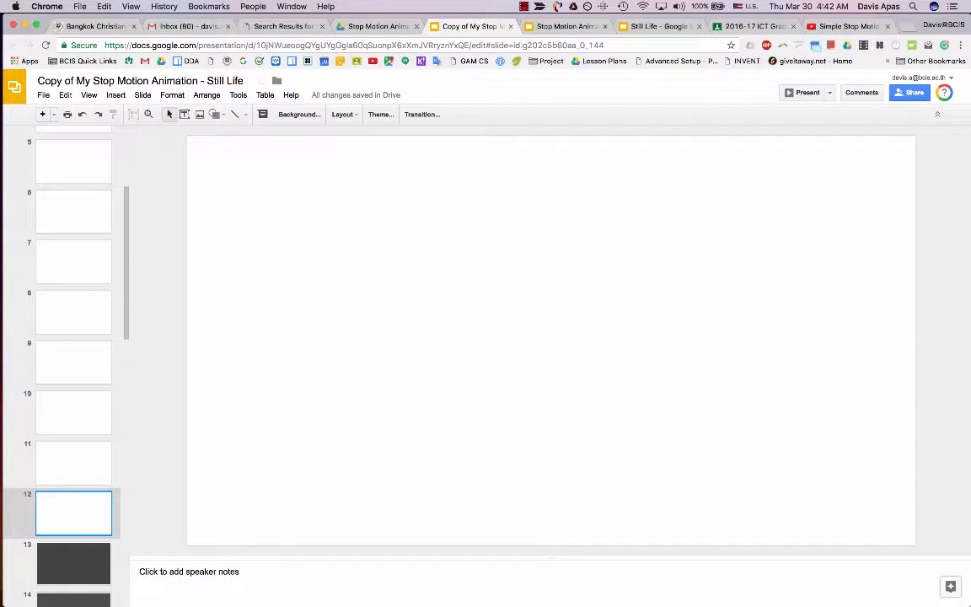
{"action": "scroll", "coordinate": [73, 510], "scroll_direction": "up", "scroll_amount": 4}
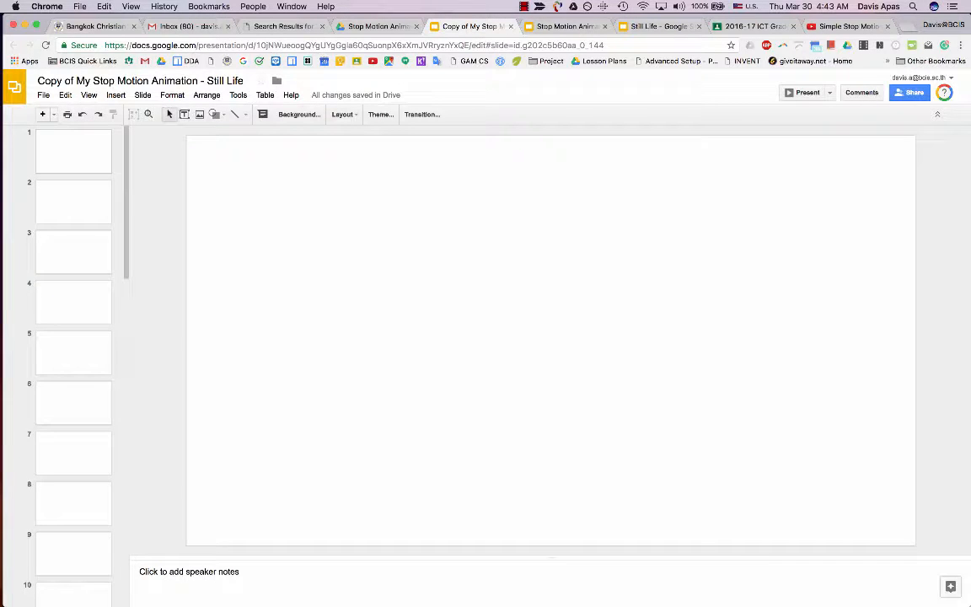
{"action": "left_click", "coordinate": [74, 152]}
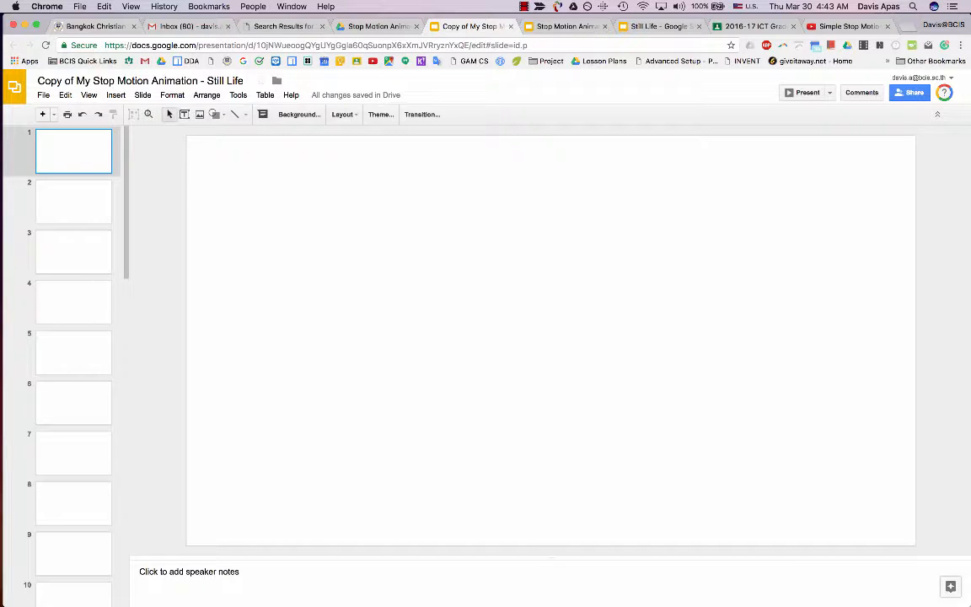
Set a solid dark gray background on blank slides 1 through 12, matching slide 13
{"action": "scroll", "coordinate": [73, 337], "scroll_direction": "down", "scroll_amount": 10}
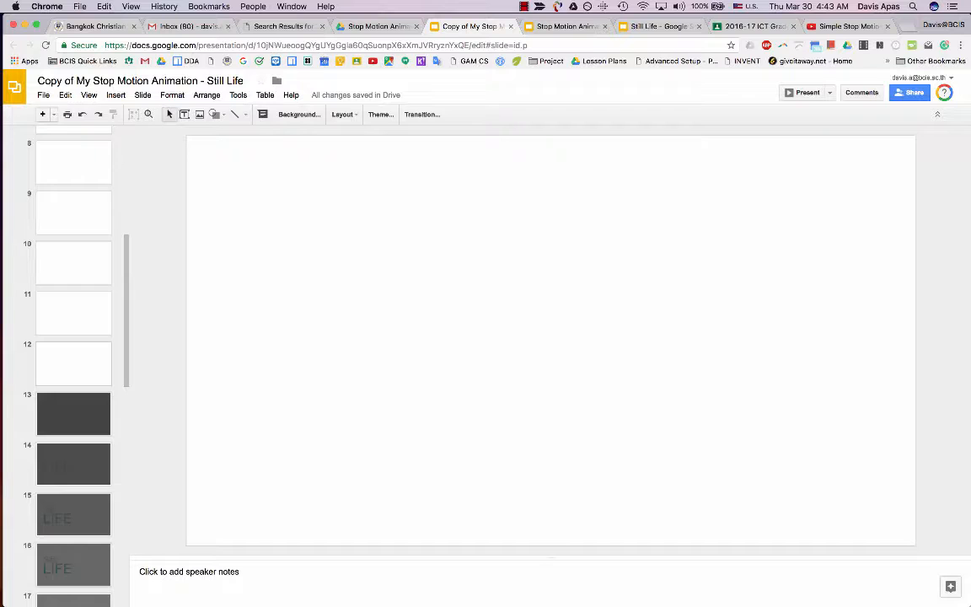
{"action": "left_click", "coordinate": [73, 364], "text": "shift"}
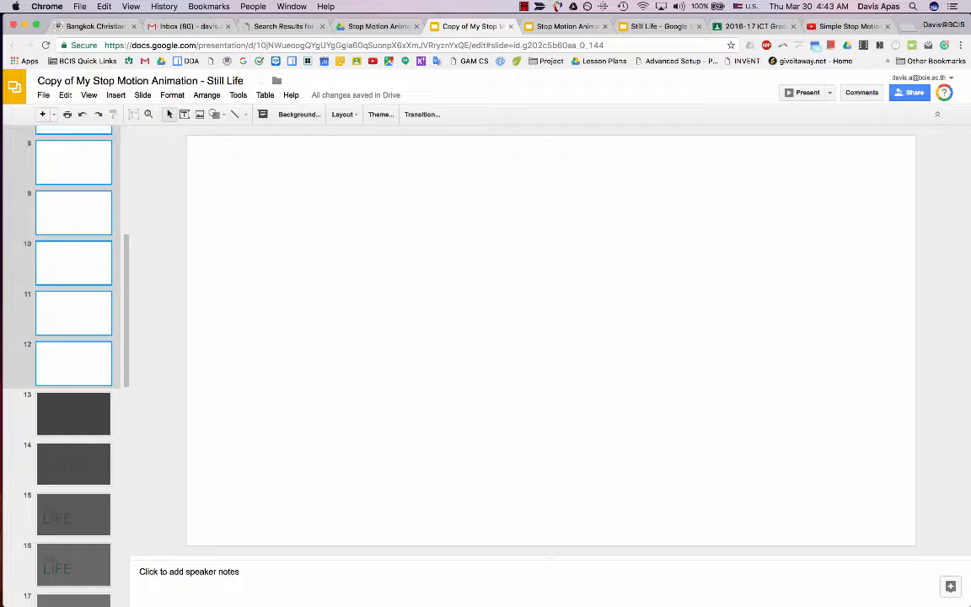
{"action": "right_click", "coordinate": [74, 368]}
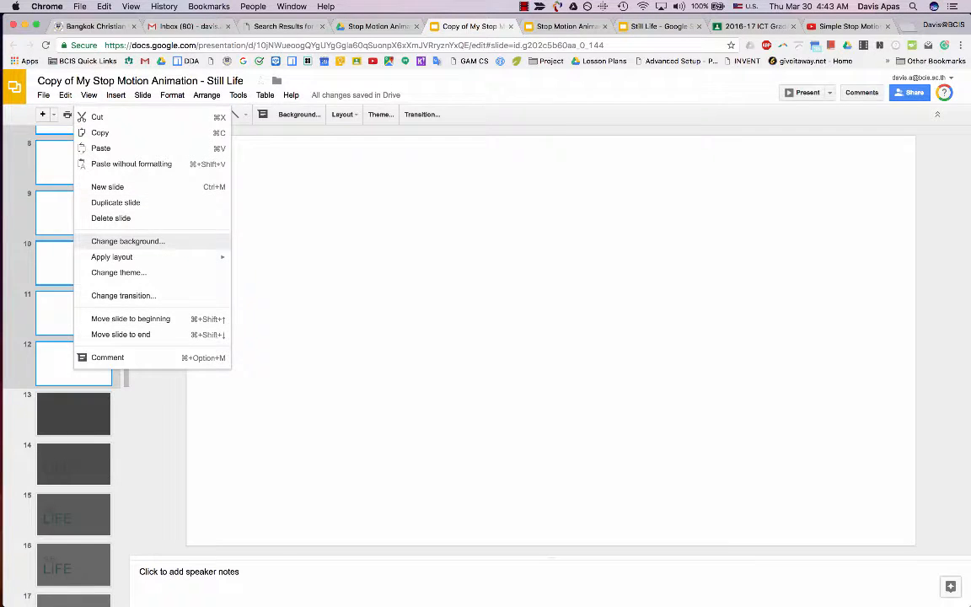
{"action": "left_click", "coordinate": [128, 241]}
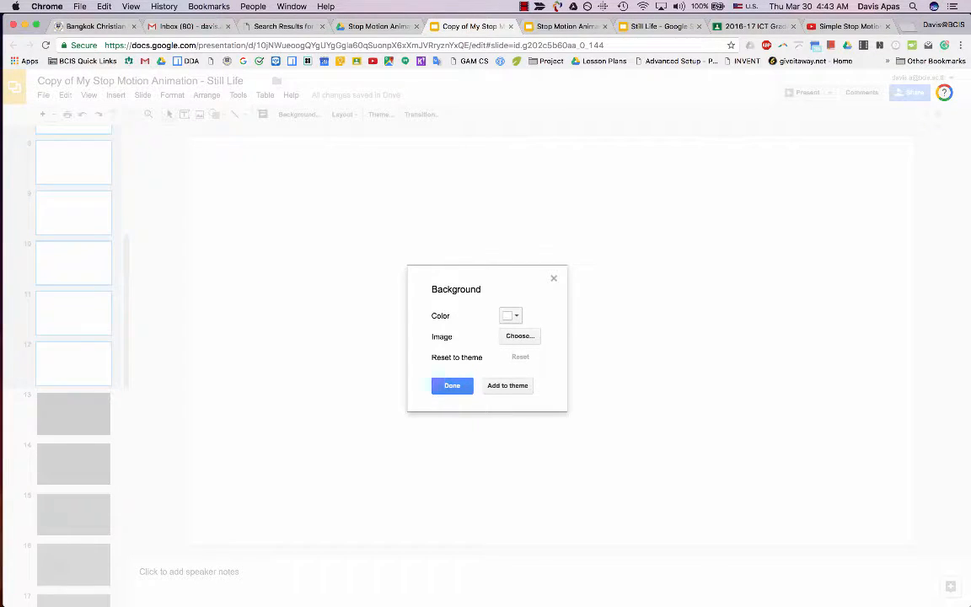
{"action": "left_click", "coordinate": [511, 315]}
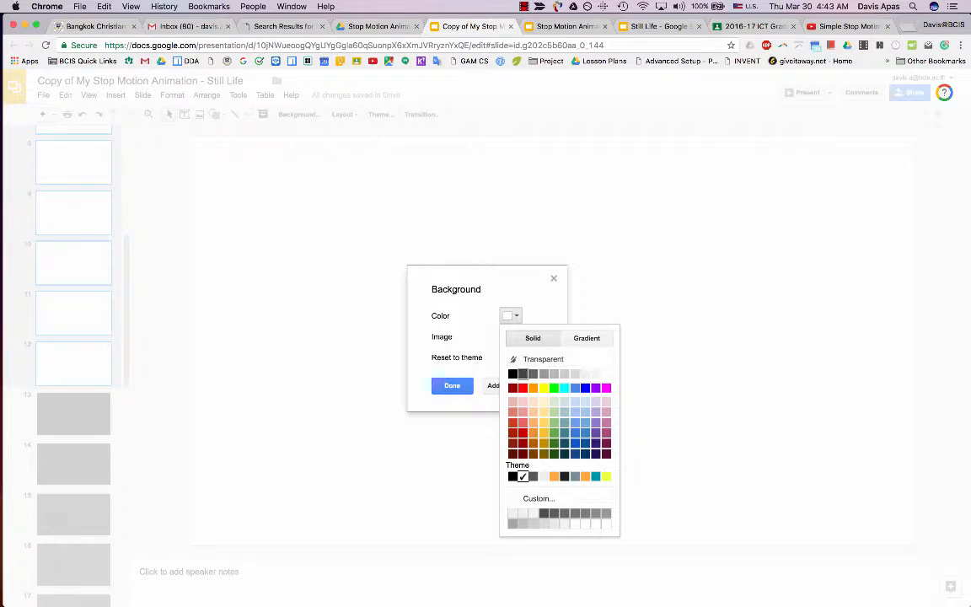
{"action": "left_click", "coordinate": [522, 374]}
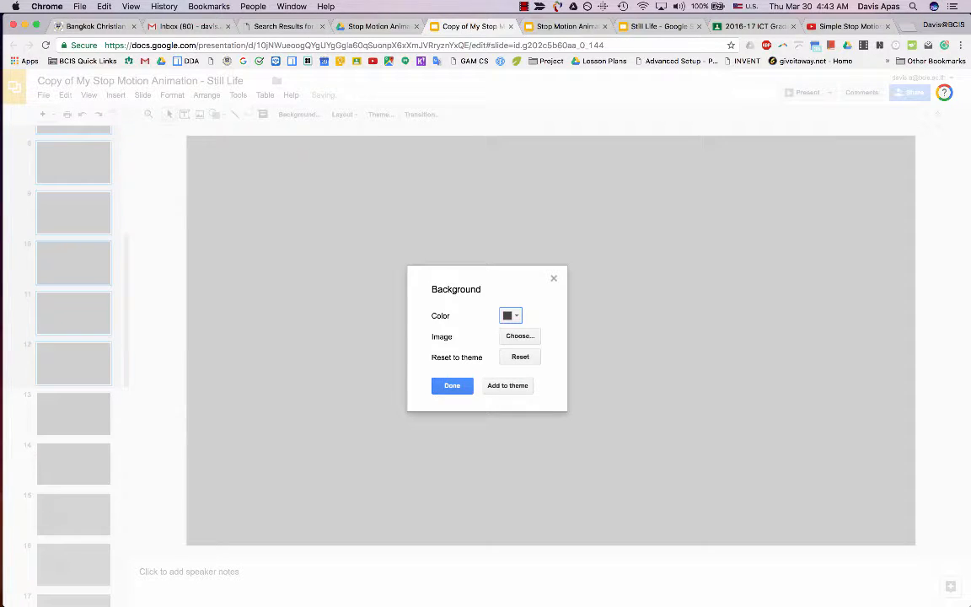
{"action": "left_click", "coordinate": [453, 387]}
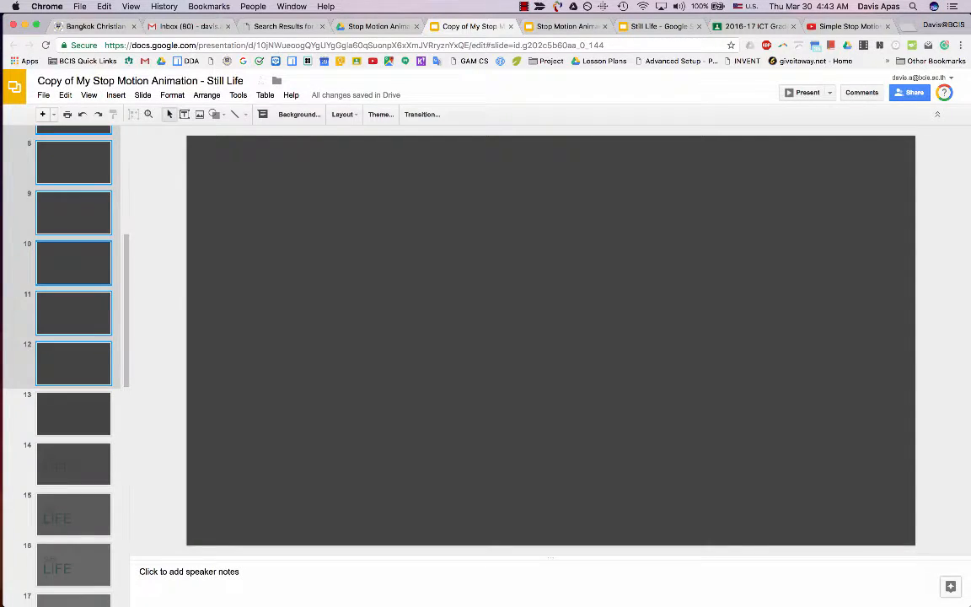
Step through the whole deck from slide 1 to slide 30 to check the dark opening and title fade-in
{"action": "scroll", "coordinate": [73, 337], "scroll_direction": "down", "scroll_amount": 1}
{"action": "scroll", "coordinate": [73, 337], "scroll_direction": "up", "scroll_amount": 8}
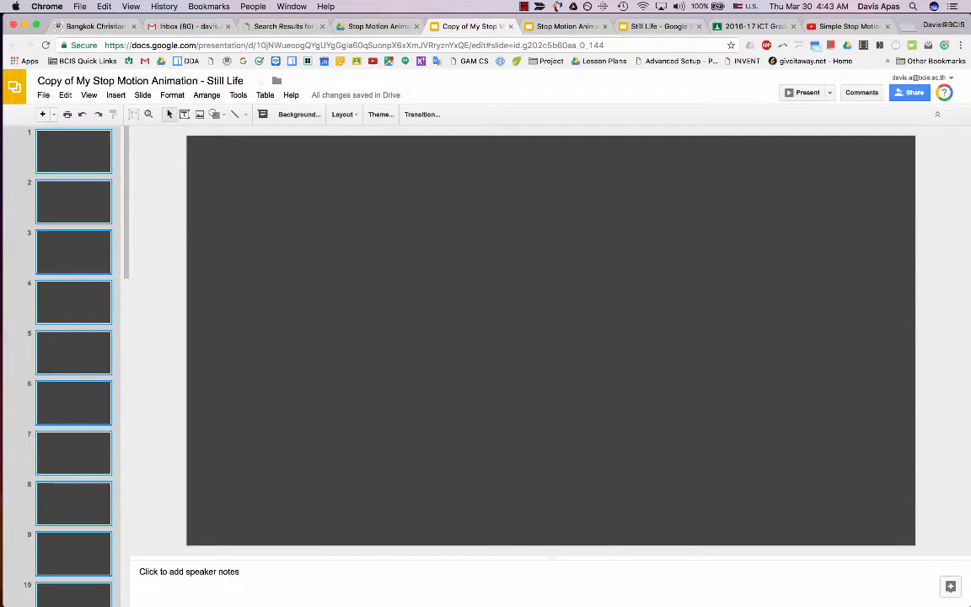
{"action": "left_click", "coordinate": [73, 152]}
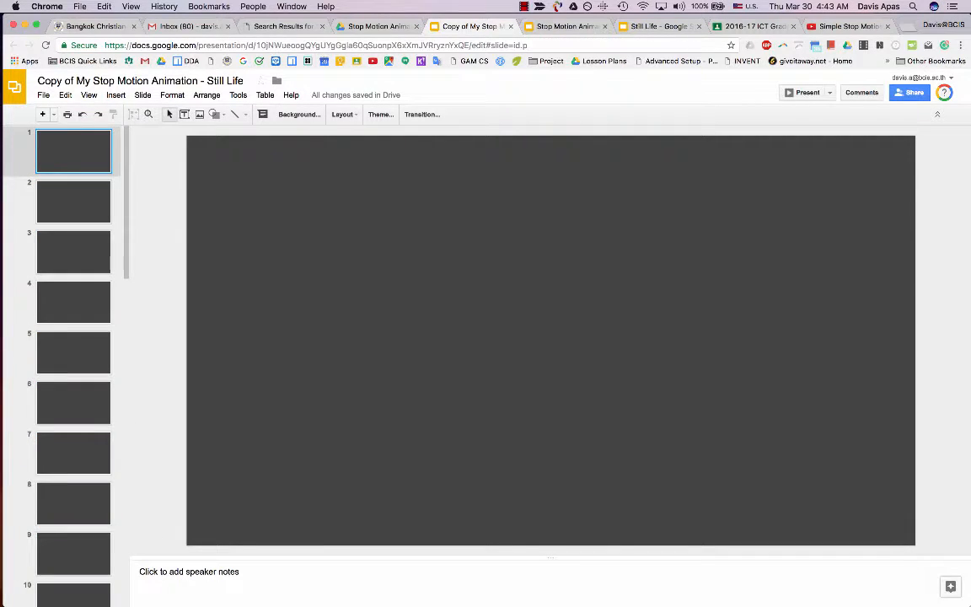
{"action": "key", "text": "Down"}
{"action": "key", "text": "Down"}
{"action": "key", "text": "Down"}
{"action": "key", "text": "Down"}
{"action": "key", "text": "Down"}
{"action": "key", "text": "Down"}
{"action": "key", "text": "Down"}
{"action": "key", "text": "Down"}
{"action": "key", "text": "Down"}
{"action": "key", "text": "Down"}
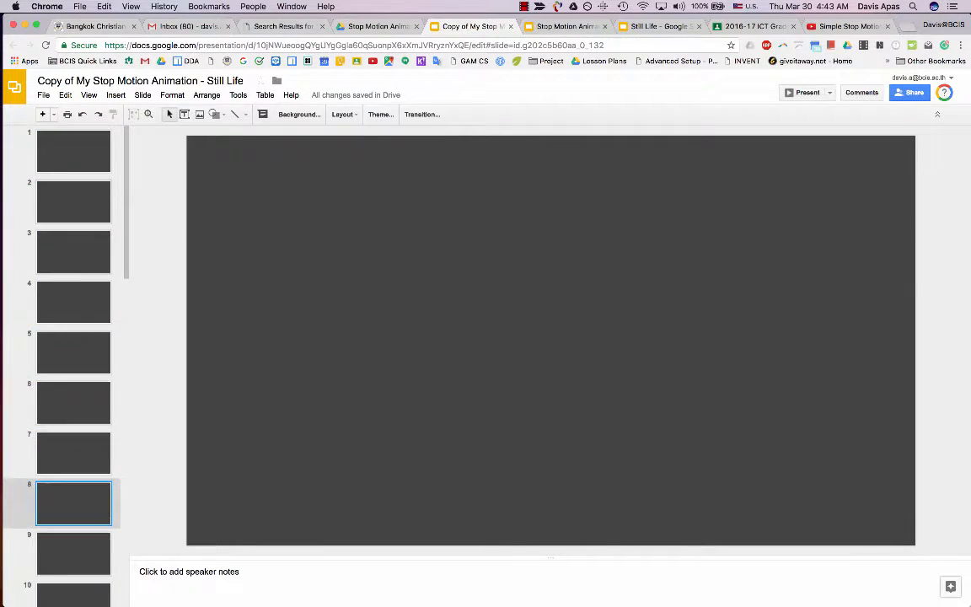
{"action": "key", "text": "Down"}
{"action": "key", "text": "Down"}
{"action": "key", "text": "Down"}
{"action": "key", "text": "Down"}
{"action": "key", "text": "Down"}
{"action": "key", "text": "Down"}
{"action": "key", "text": "Down"}
{"action": "key", "text": "Down"}
{"action": "key", "text": "Down"}
{"action": "key", "text": "Down"}
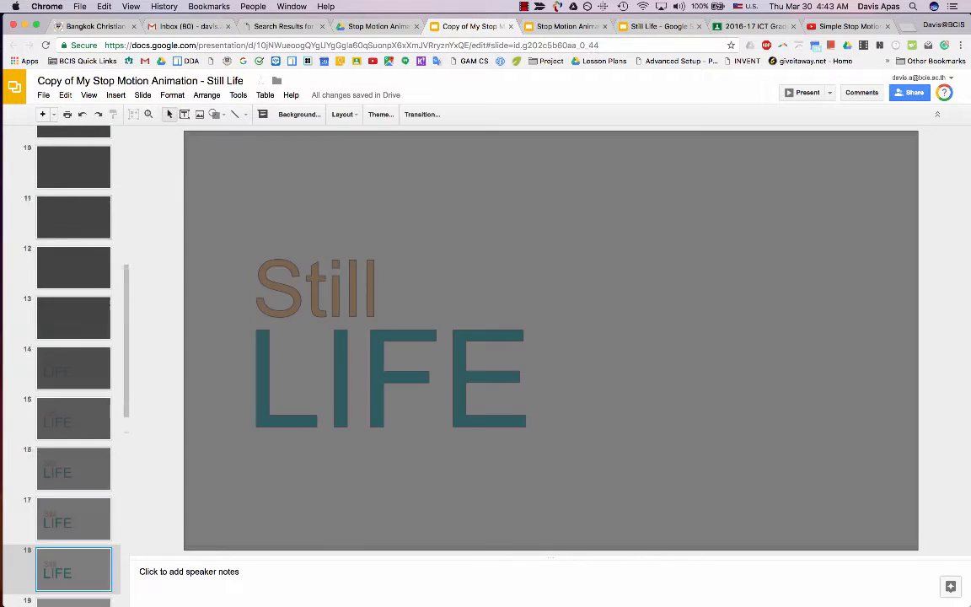
{"action": "key", "text": "Down"}
{"action": "key", "text": "Down"}
{"action": "key", "text": "Down"}
{"action": "key", "text": "Down"}
{"action": "key", "text": "Down"}
{"action": "key", "text": "Down"}
{"action": "key", "text": "Down"}
{"action": "key", "text": "Down"}
{"action": "key", "text": "Down"}
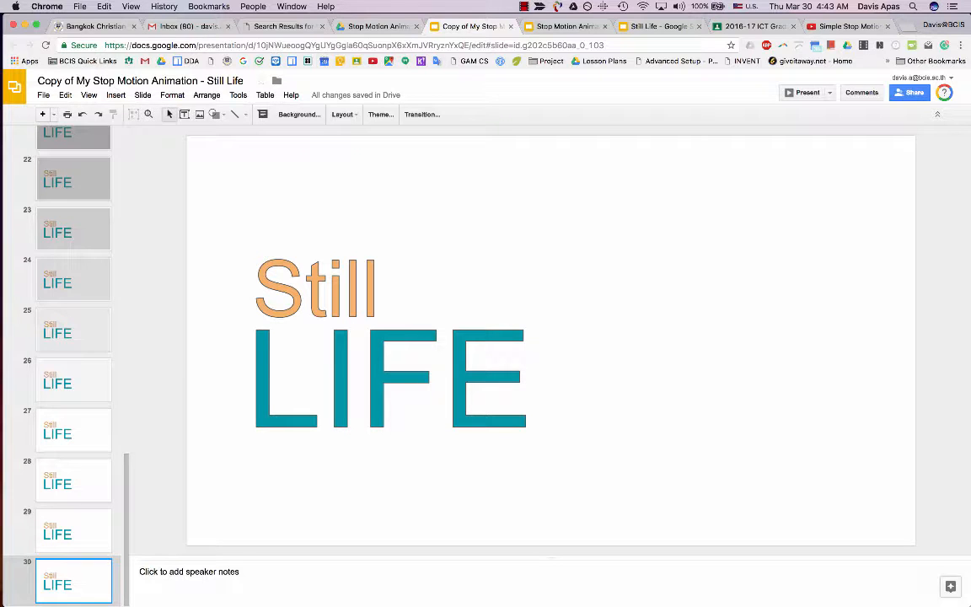
Switch to the original "Stop Motion Animation - Still Life" presentation and examine blank slides 25 through 27 after the title
{"action": "key", "text": "ctrl+Tab"}
{"action": "scroll", "coordinate": [74, 337], "scroll_direction": "down", "scroll_amount": 5}
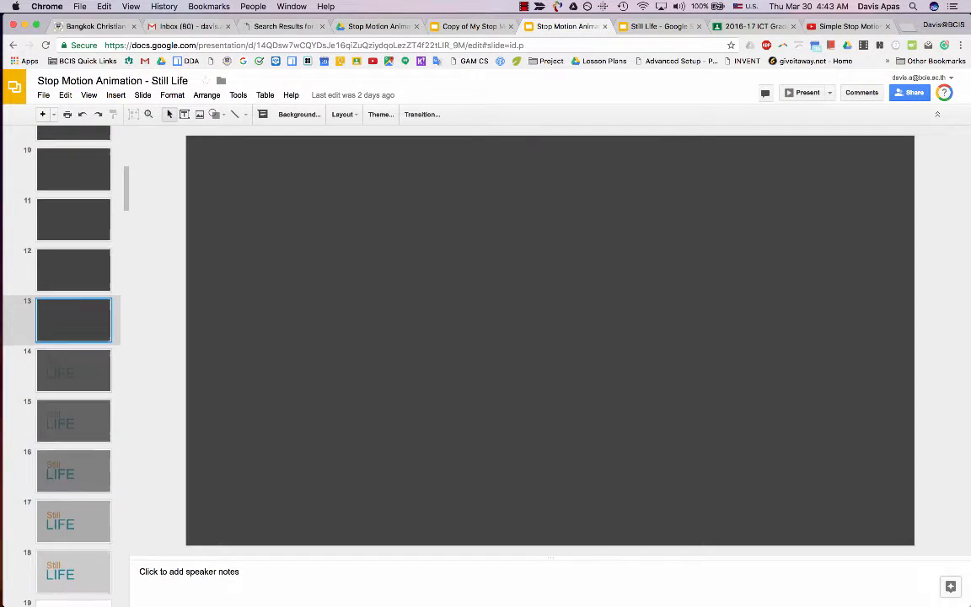
{"action": "scroll", "coordinate": [74, 362], "scroll_direction": "down", "scroll_amount": 3}
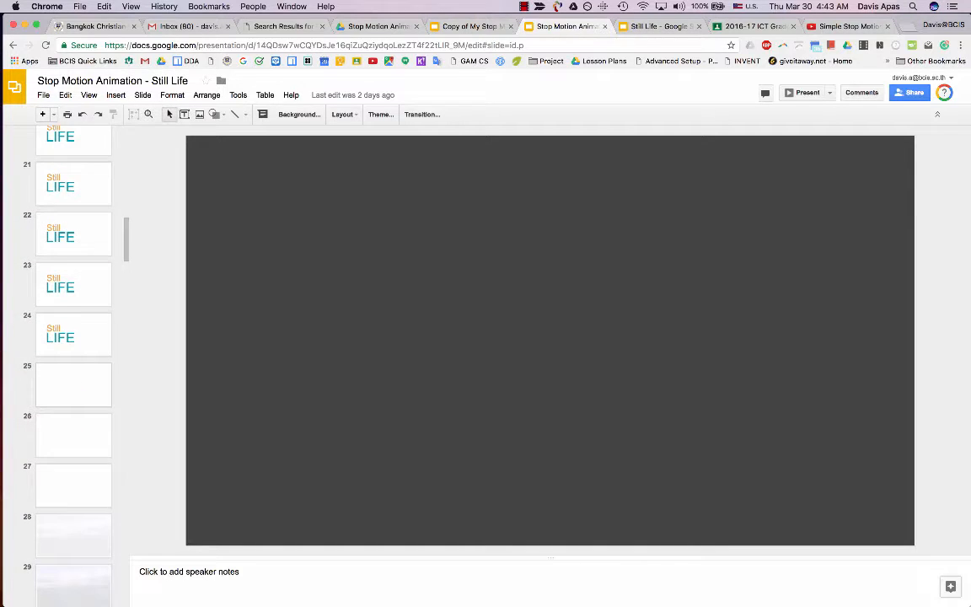
{"action": "scroll", "coordinate": [74, 363], "scroll_direction": "down", "scroll_amount": 2}
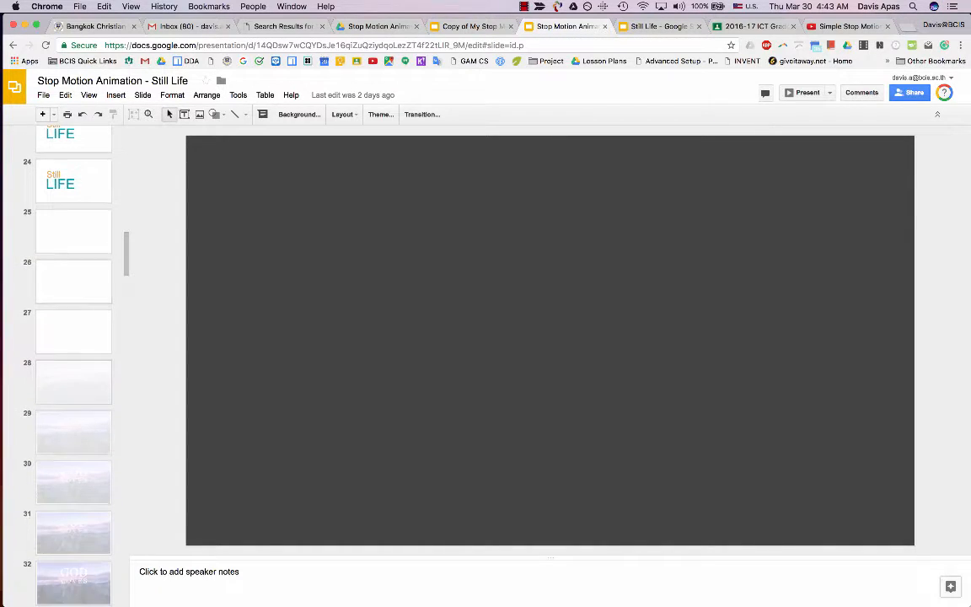
{"action": "left_click", "coordinate": [74, 231]}
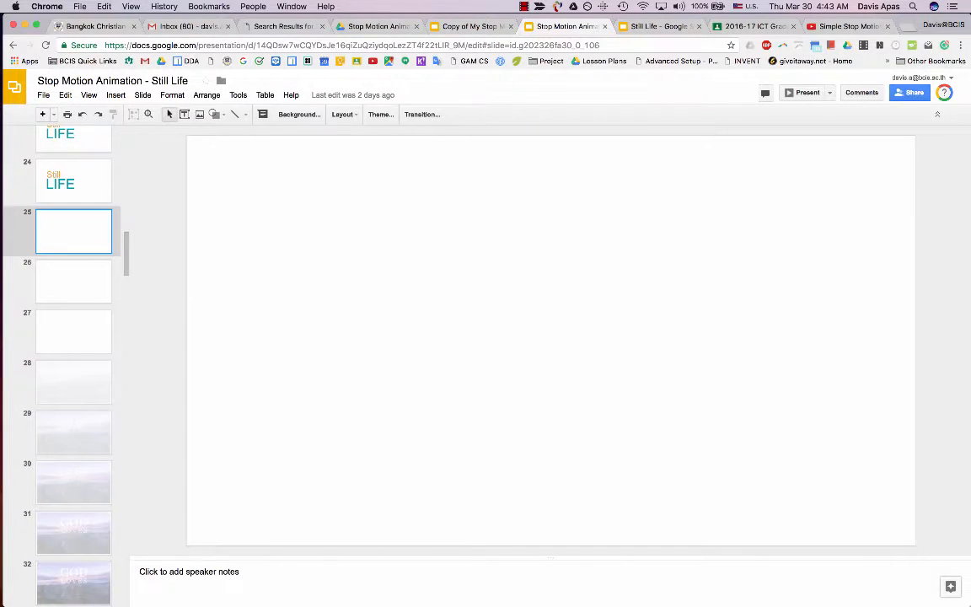
{"action": "left_click", "coordinate": [74, 331], "text": "shift"}
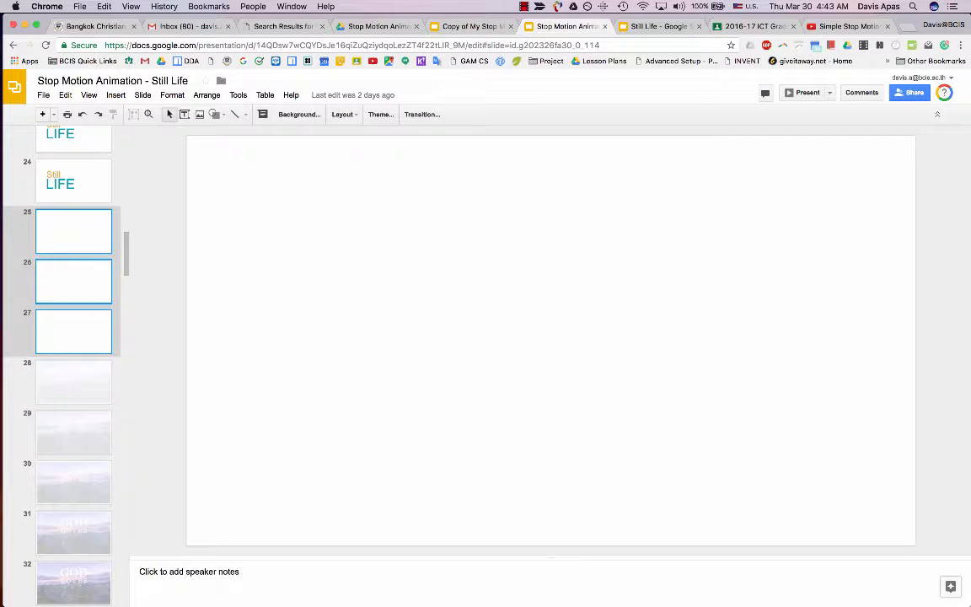
Return to the copied presentation, add a new slide after slide 30, and delete its title and subtitle placeholders
{"action": "left_click", "coordinate": [457, 26]}
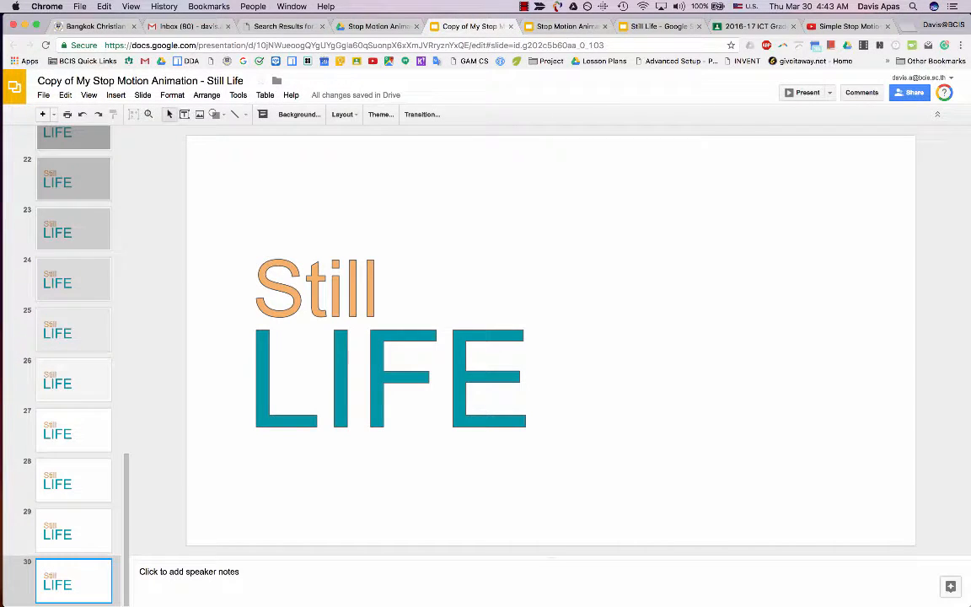
{"action": "right_click", "coordinate": [49, 311]}
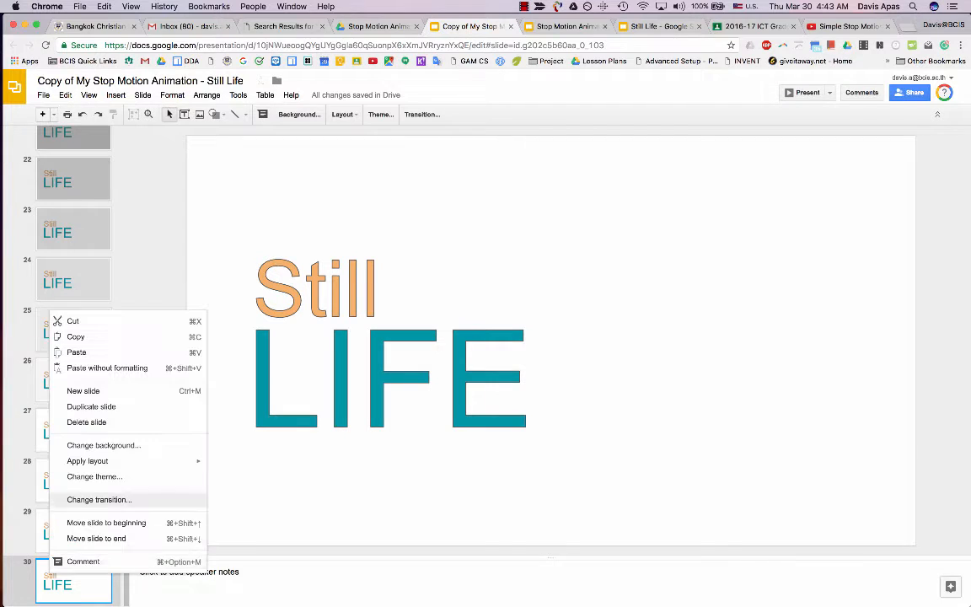
{"action": "left_click", "coordinate": [84, 391]}
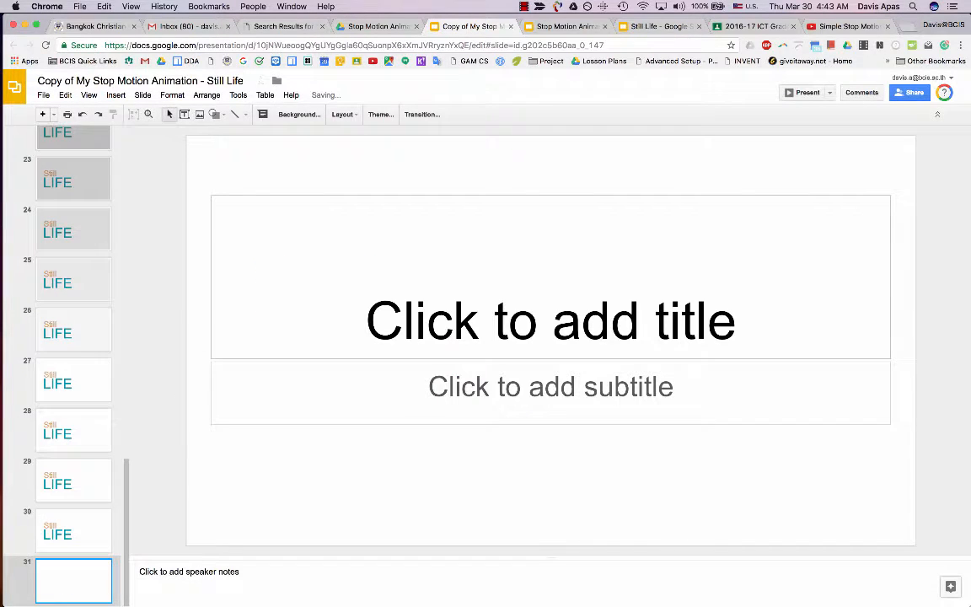
{"action": "left_click_drag", "start_coordinate": [179, 221], "coordinate": [279, 391]}
{"action": "key", "text": "BackSpace"}
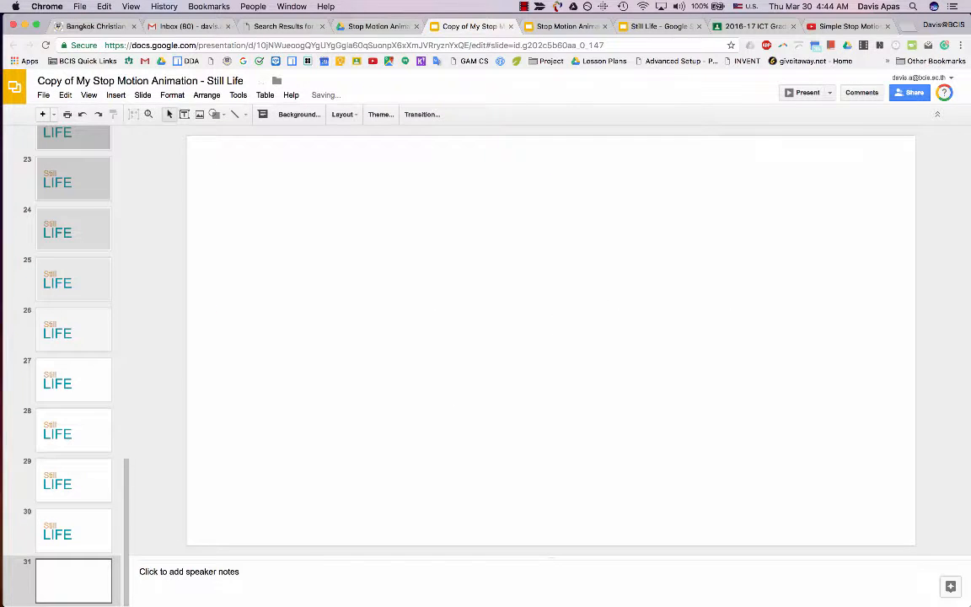
Duplicate blank slide 31 three times so that slides 31 through 34 are blank
{"action": "right_click", "coordinate": [66, 585]}
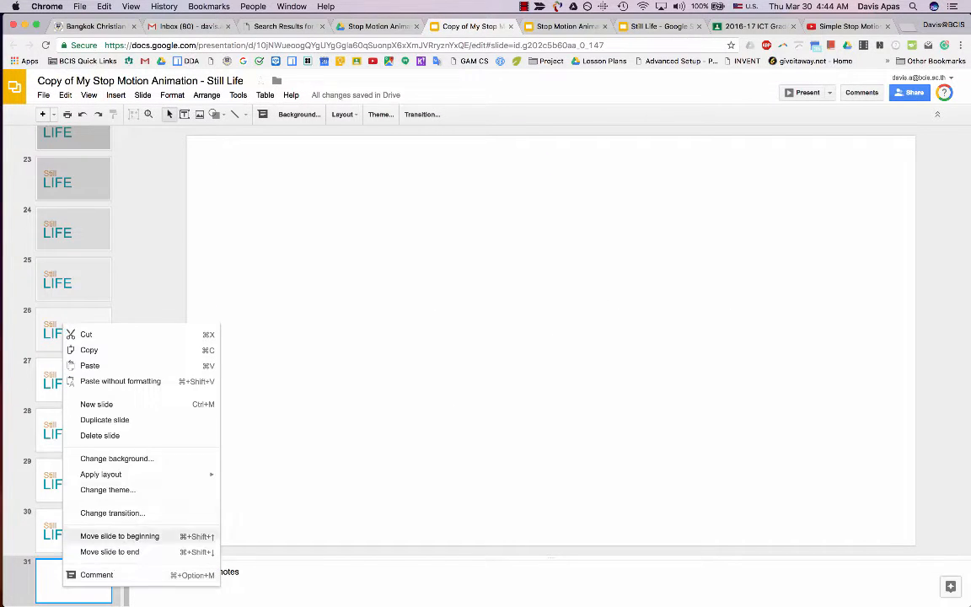
{"action": "key", "text": "Return"}
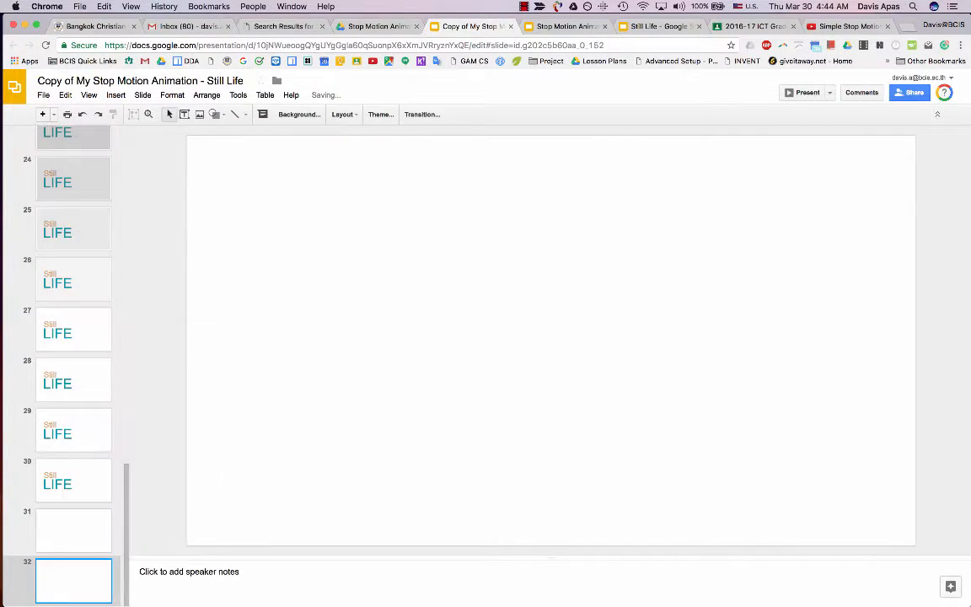
{"action": "right_click", "coordinate": [64, 582]}
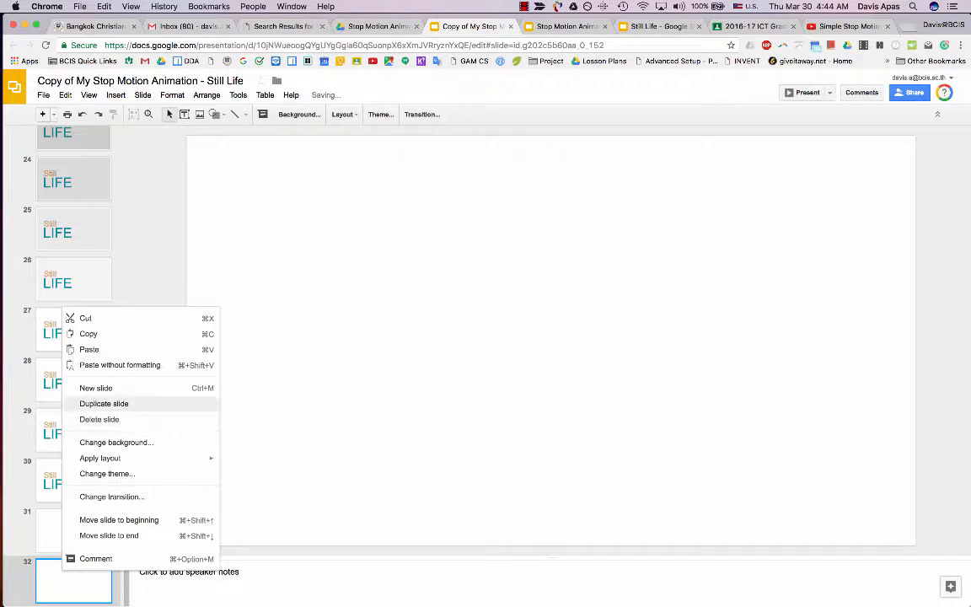
{"action": "key", "text": "Return"}
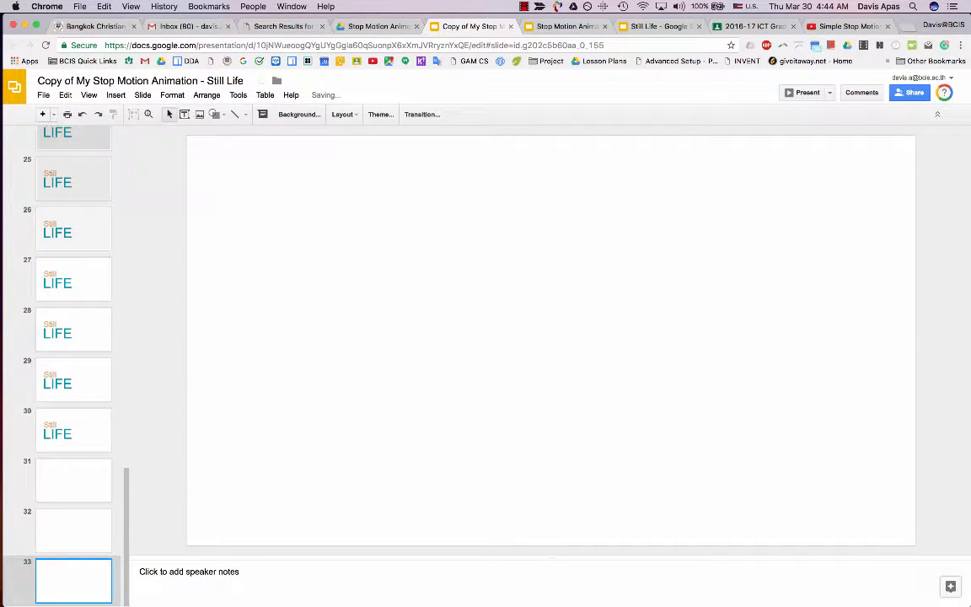
{"action": "right_click", "coordinate": [67, 581]}
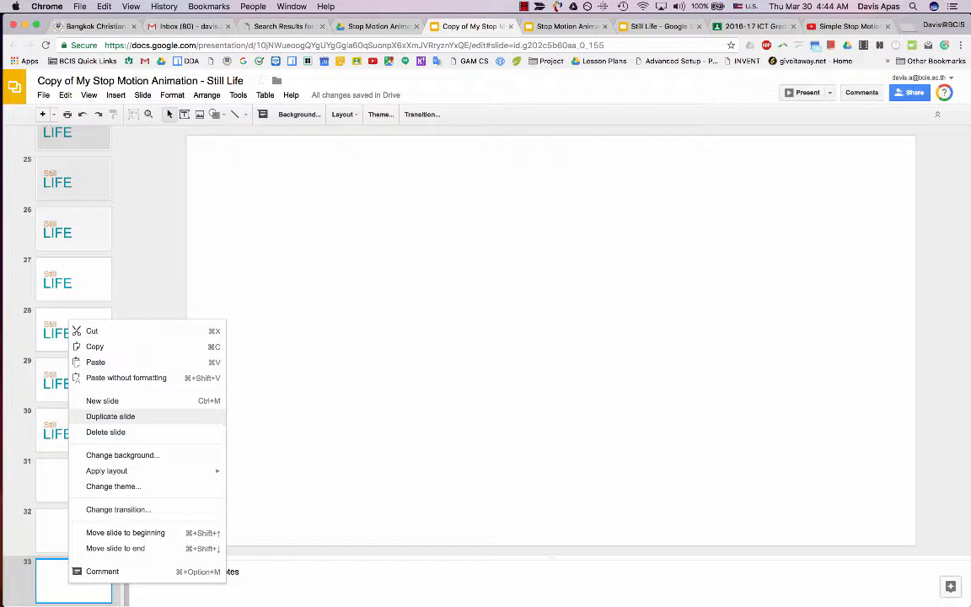
{"action": "key", "text": "Return"}
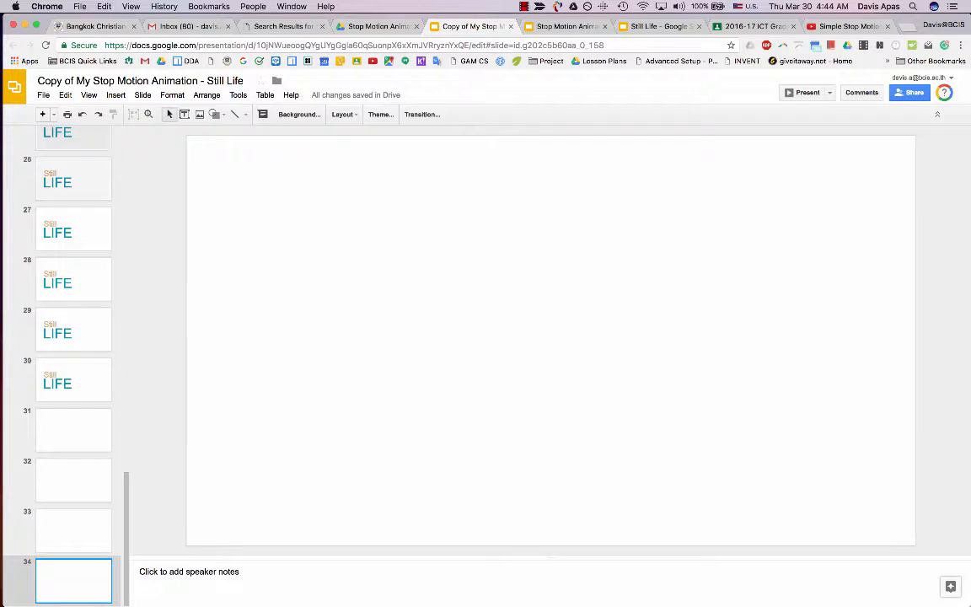
Open the Unsplash website, unsplash.com, in a new browser tab
{"action": "key", "text": "super+t"}
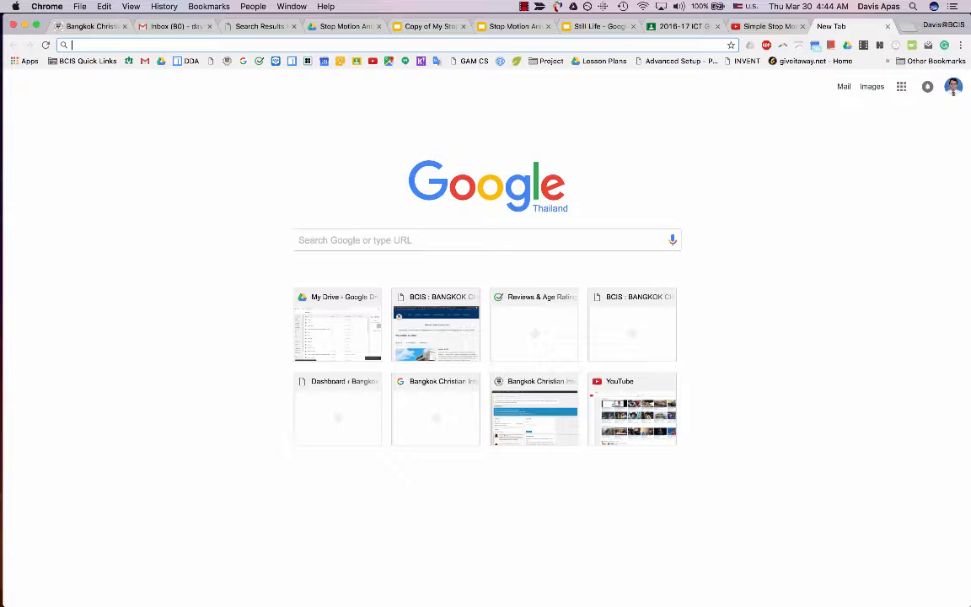
{"action": "type", "text": "unsp"}
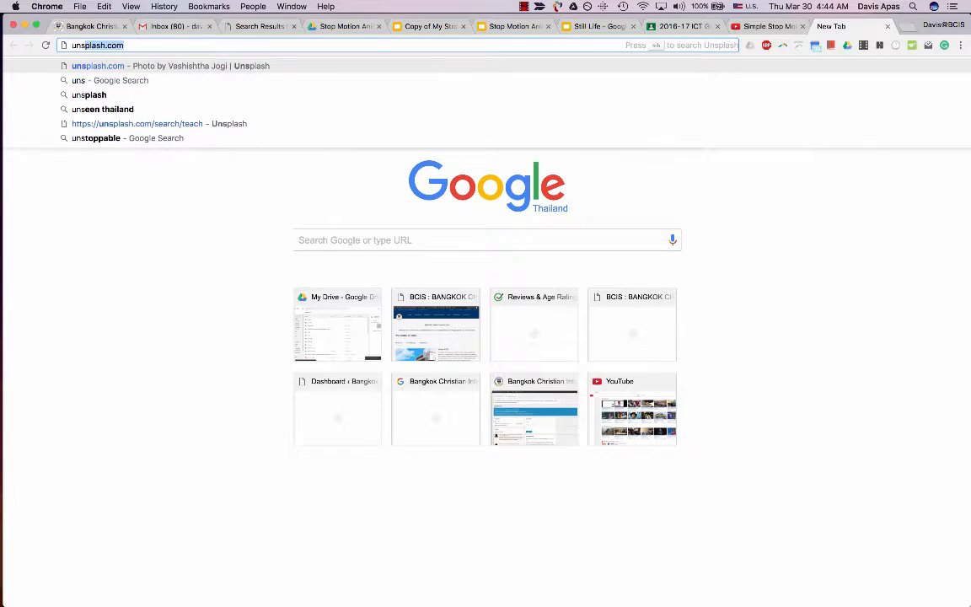
{"action": "type", "text": "lash."}
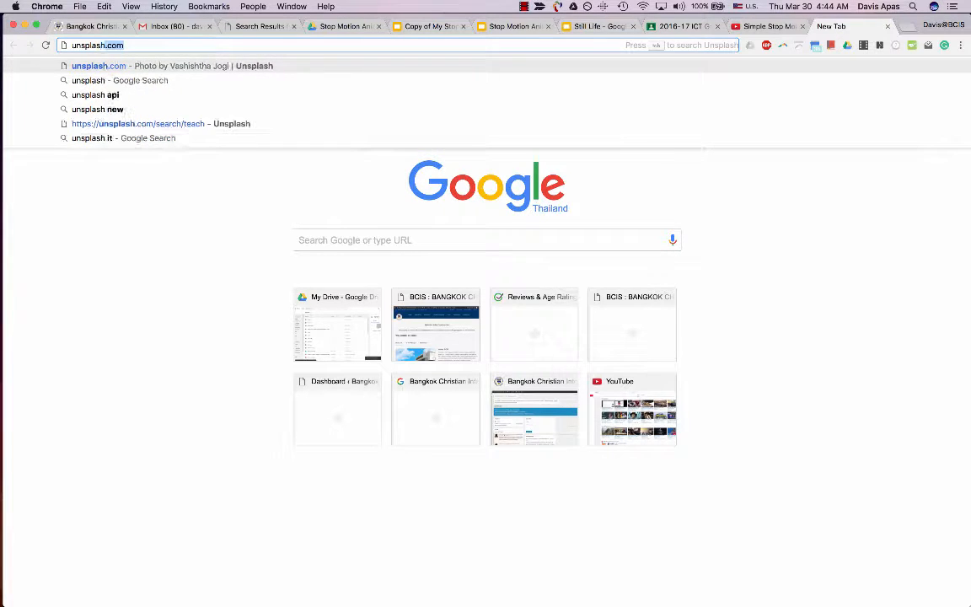
{"action": "type", "text": "co"}
{"action": "key", "text": "Return"}
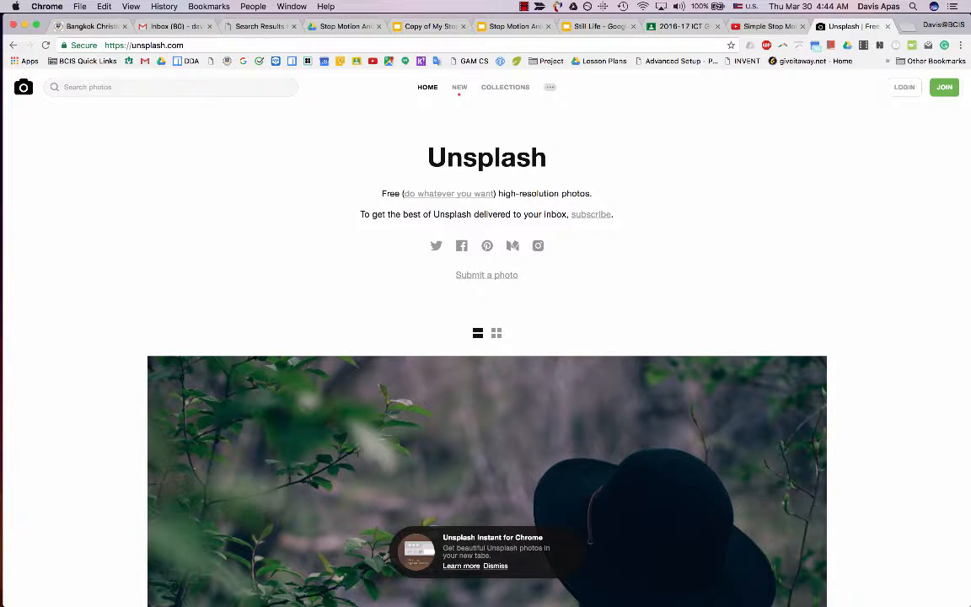
Switch the Unsplash photos to grid view and download the photo of green fern leaves with water droplets
{"action": "scroll", "coordinate": [523, 337], "scroll_direction": "down", "scroll_amount": 3}
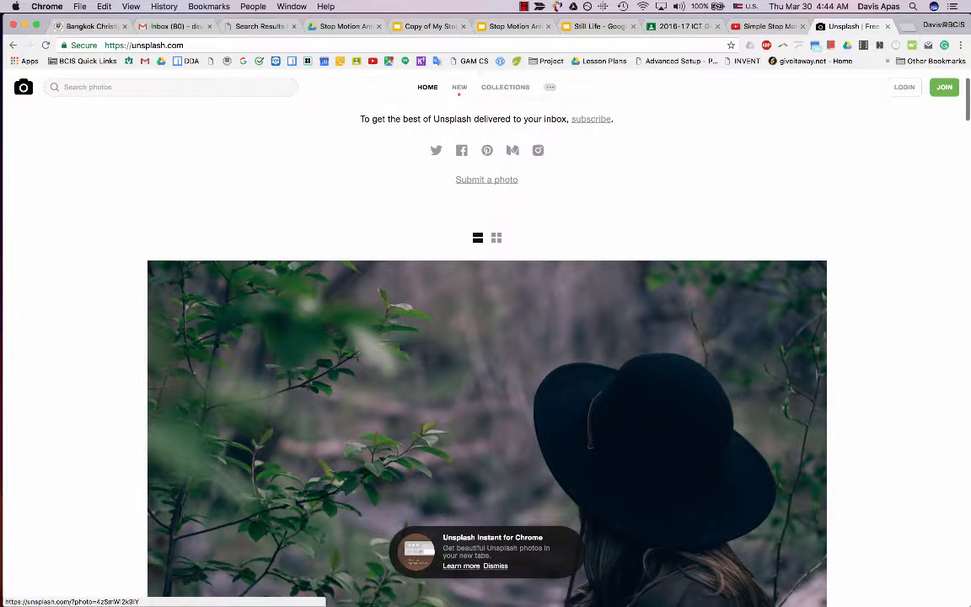
{"action": "left_click", "coordinate": [496, 238]}
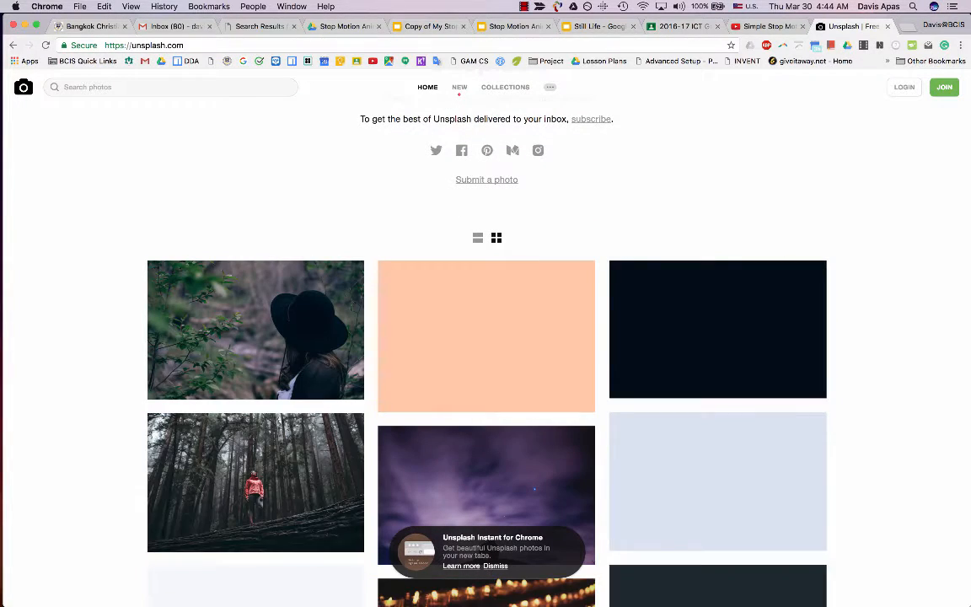
{"action": "scroll", "coordinate": [487, 337], "scroll_direction": "down", "scroll_amount": 5}
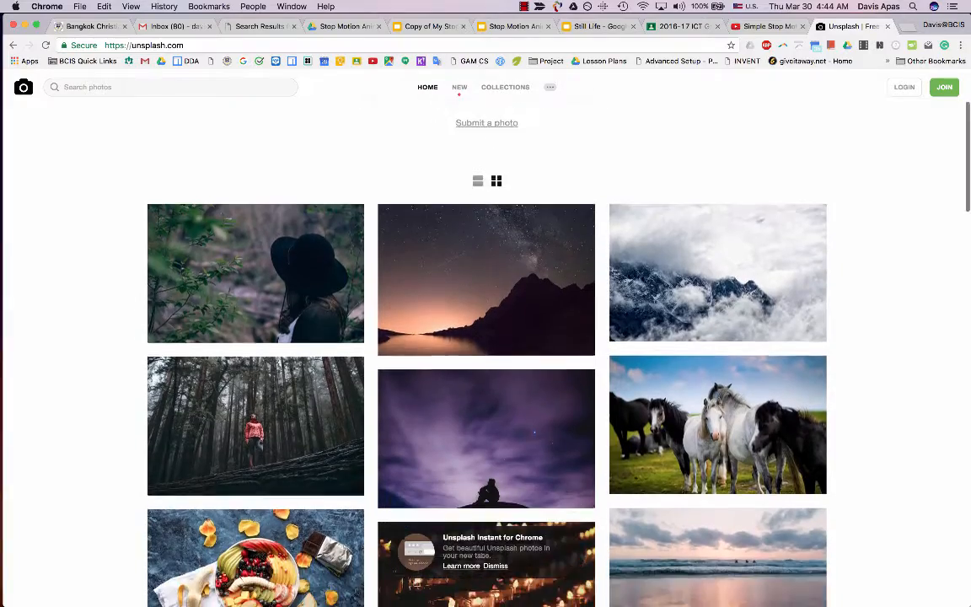
{"action": "scroll", "coordinate": [486, 337], "scroll_direction": "down", "scroll_amount": 7}
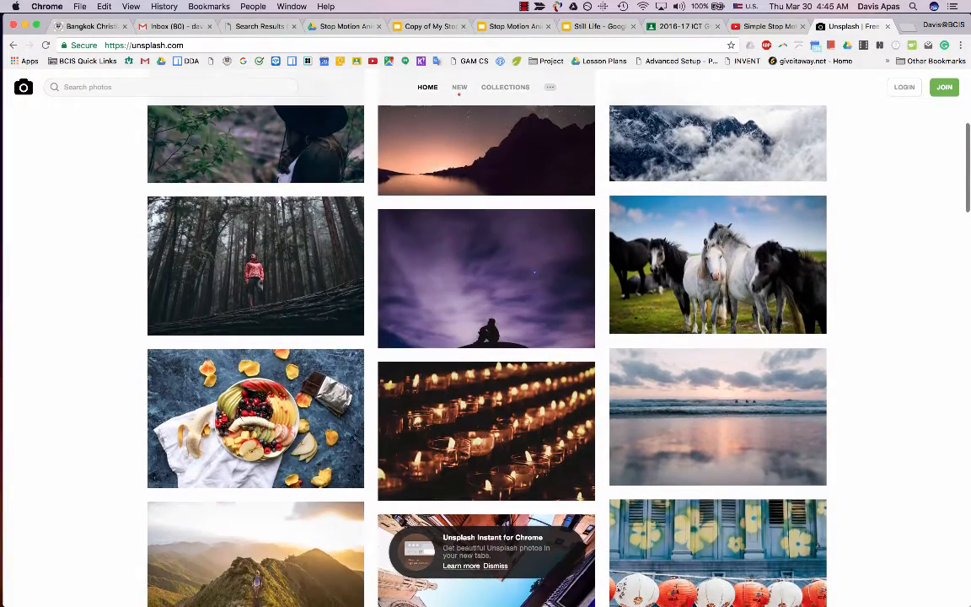
{"action": "scroll", "coordinate": [486, 337], "scroll_direction": "down", "scroll_amount": 3}
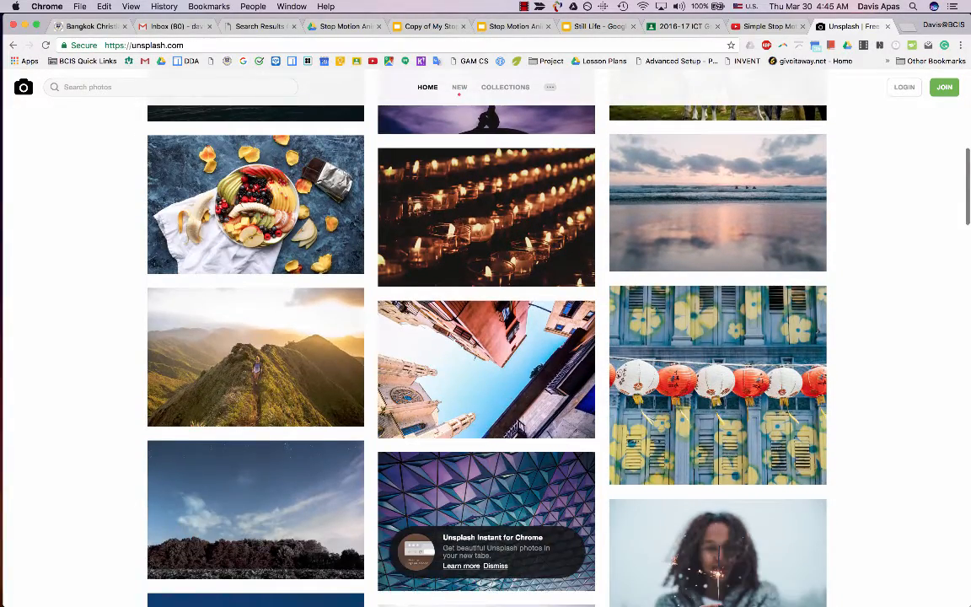
{"action": "scroll", "coordinate": [486, 337], "scroll_direction": "down", "scroll_amount": 3}
{"action": "scroll", "coordinate": [487, 337], "scroll_direction": "down", "scroll_amount": 3}
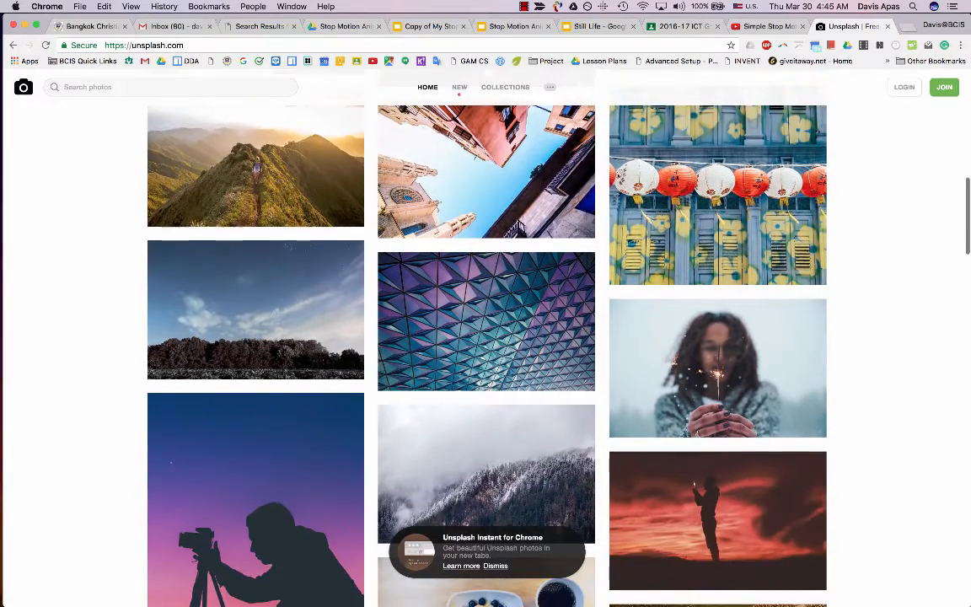
{"action": "scroll", "coordinate": [486, 337], "scroll_direction": "down", "scroll_amount": 10}
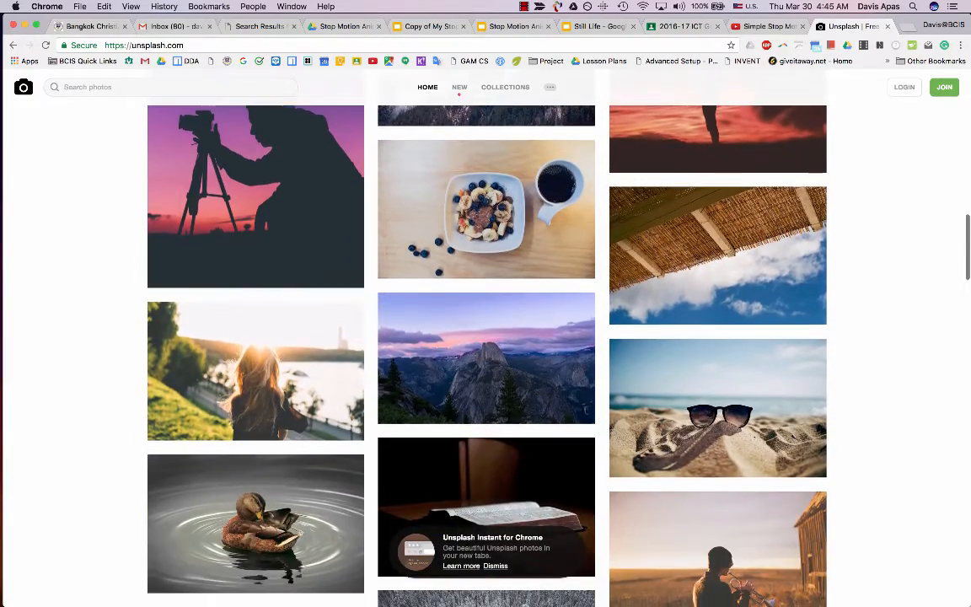
{"action": "scroll", "coordinate": [487, 337], "scroll_direction": "down", "scroll_amount": 6}
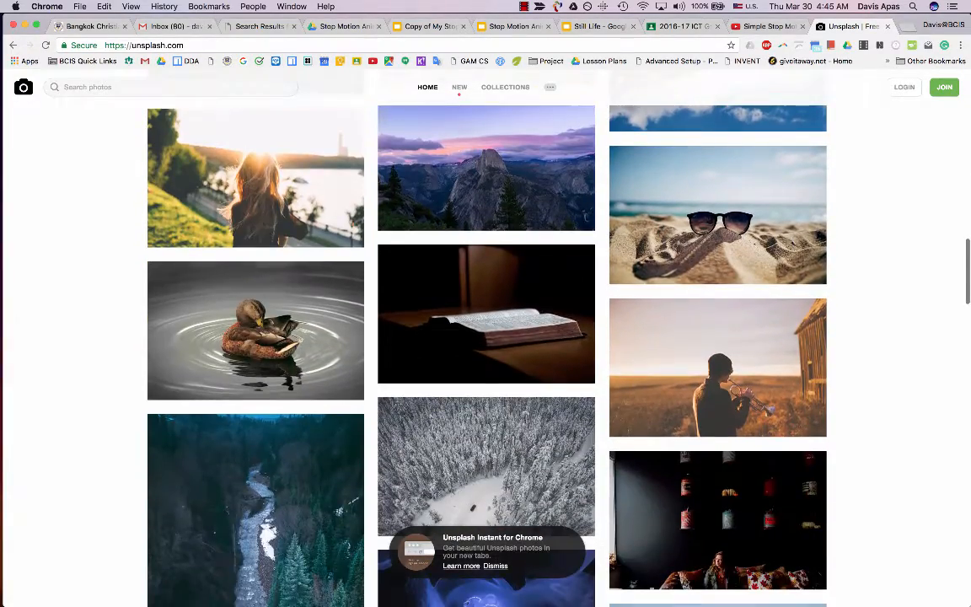
{"action": "scroll", "coordinate": [487, 337], "scroll_direction": "down", "scroll_amount": 5}
{"action": "scroll", "coordinate": [486, 337], "scroll_direction": "down", "scroll_amount": 5}
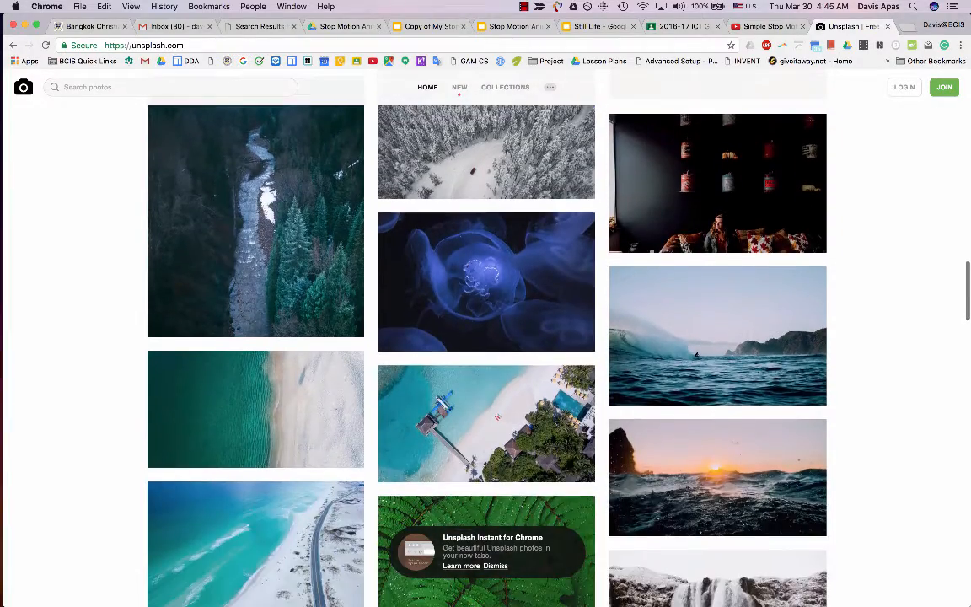
{"action": "scroll", "coordinate": [486, 337], "scroll_direction": "down", "scroll_amount": 3}
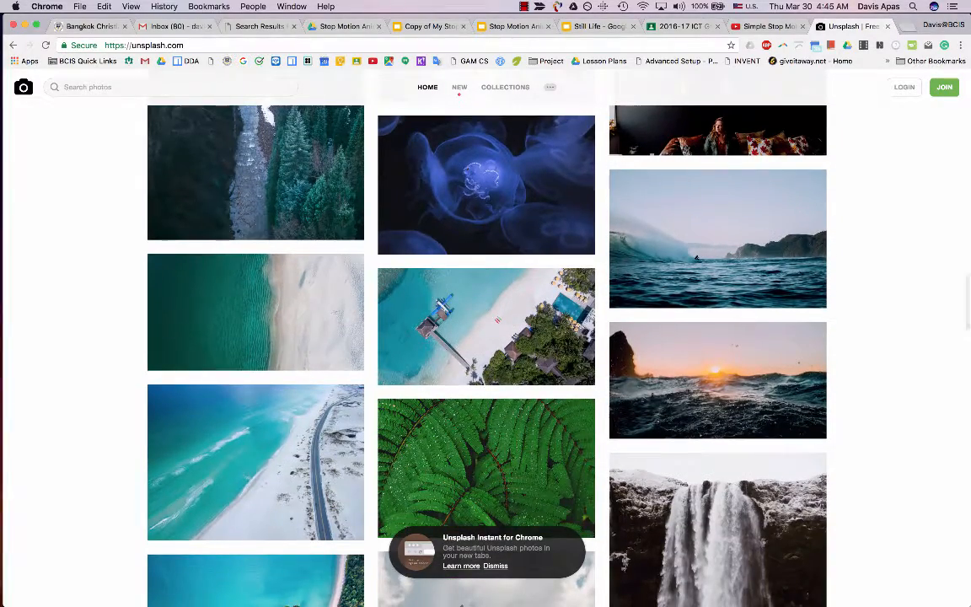
{"action": "scroll", "coordinate": [487, 337], "scroll_direction": "down", "scroll_amount": 4}
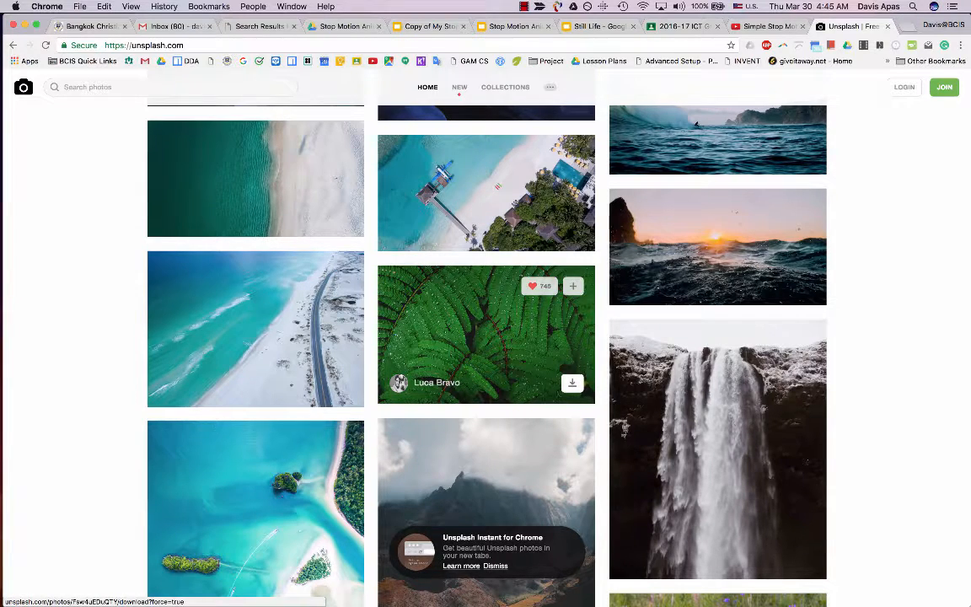
{"action": "left_click", "coordinate": [573, 383]}
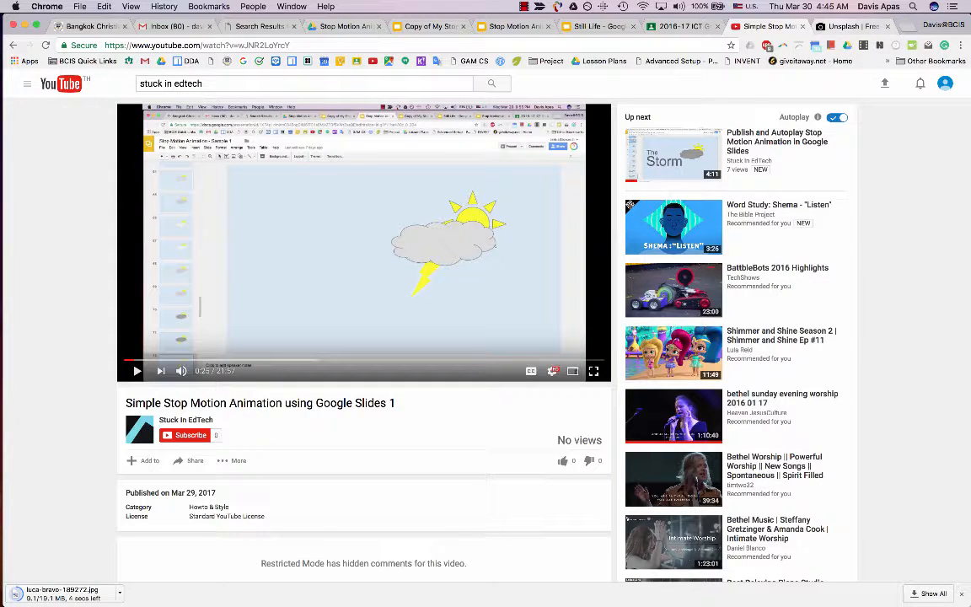
Return to Unsplash, open the fern photo at full size, and show its downloaded file in Finder
{"action": "left_click", "coordinate": [851, 26]}
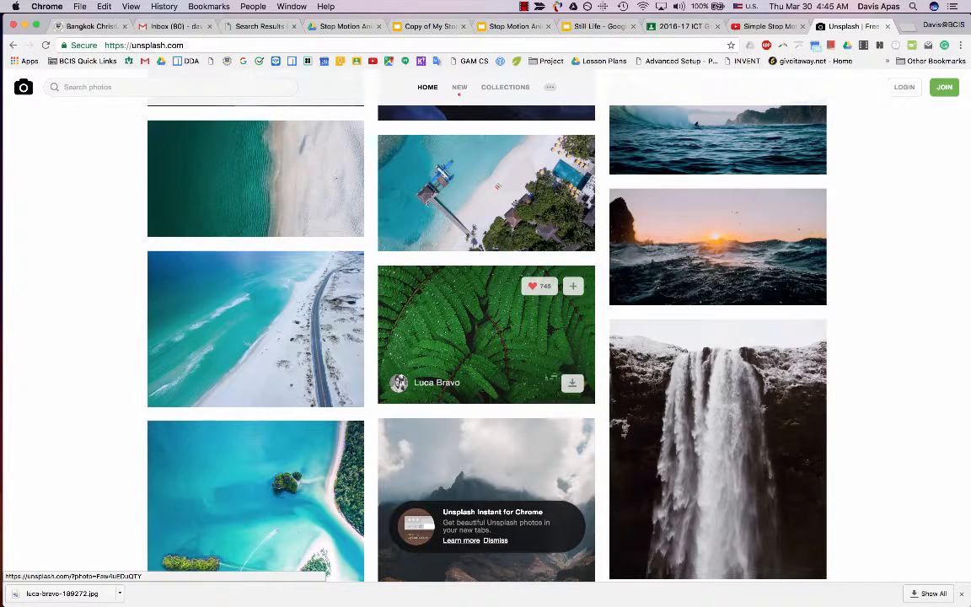
{"action": "left_click", "coordinate": [468, 331]}
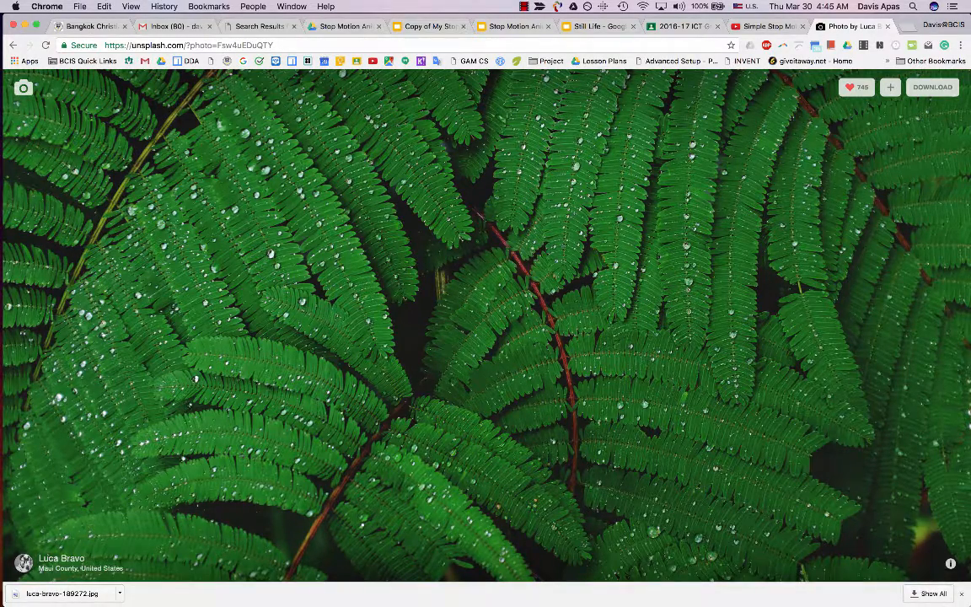
{"action": "left_click", "coordinate": [120, 594]}
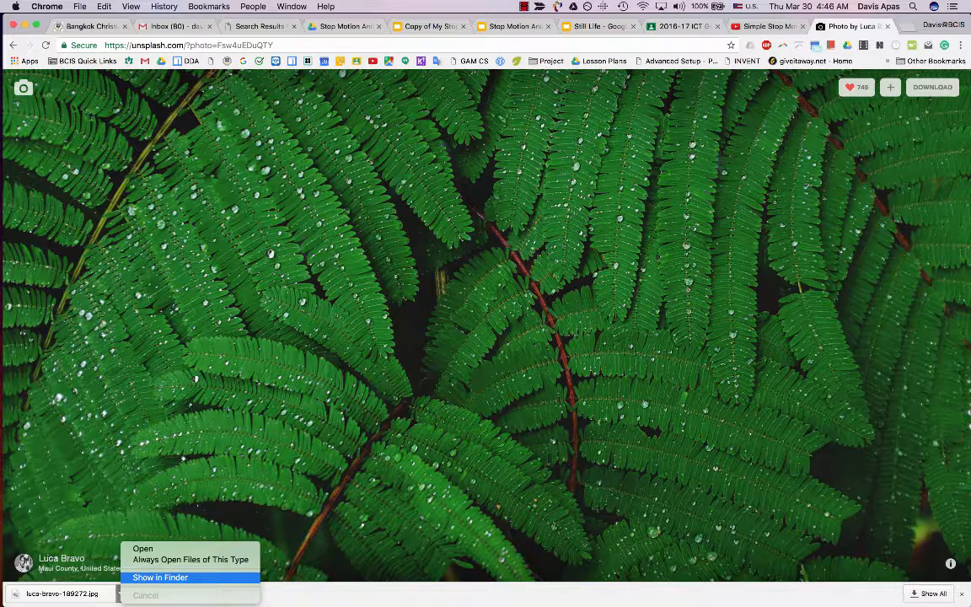
{"action": "left_click", "coordinate": [160, 578]}
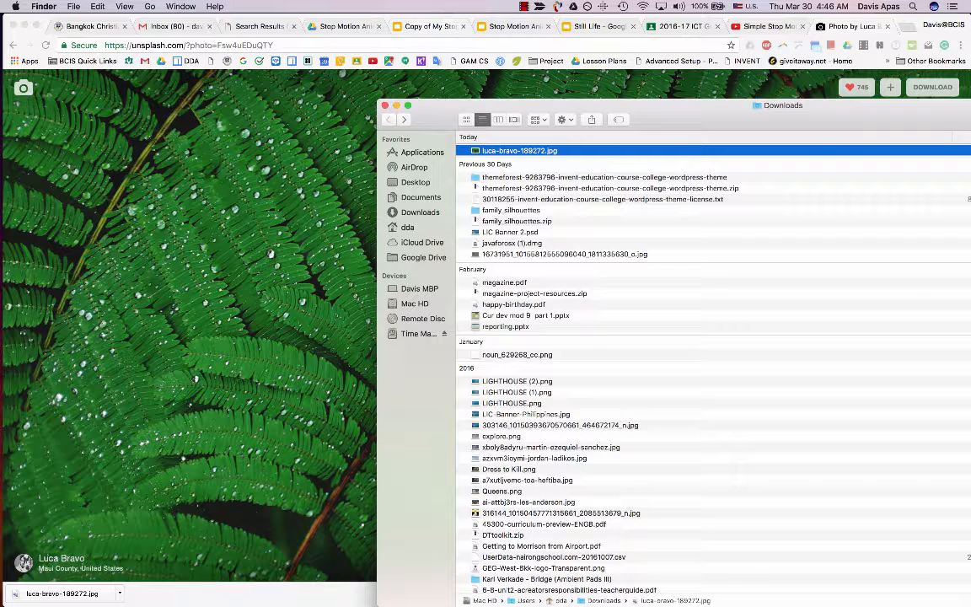
Return to the copied presentation and upload the downloaded fern photo from Finder as the background image of slide 34
{"action": "left_click", "coordinate": [430, 27]}
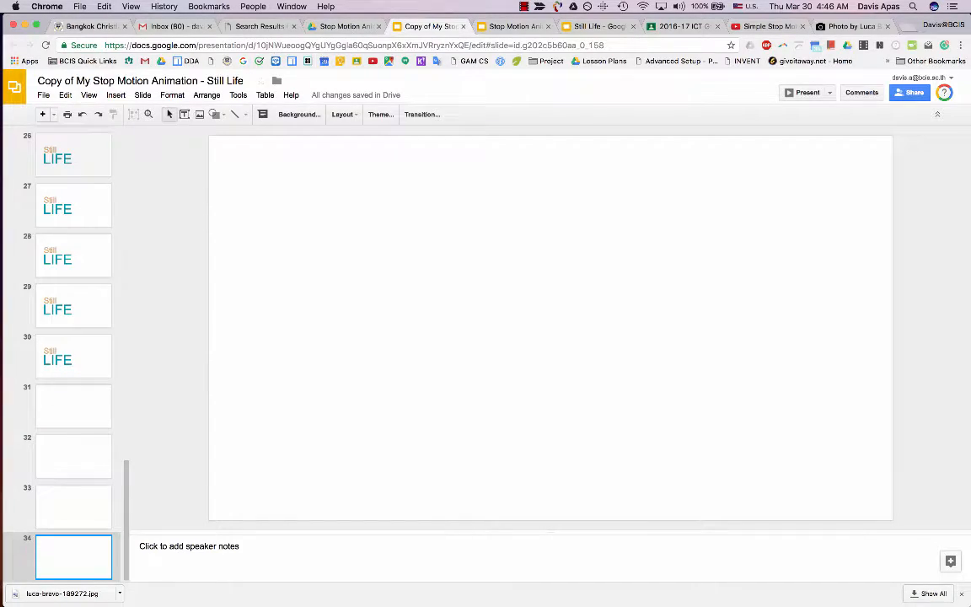
{"action": "key", "text": "ctrl+Up"}
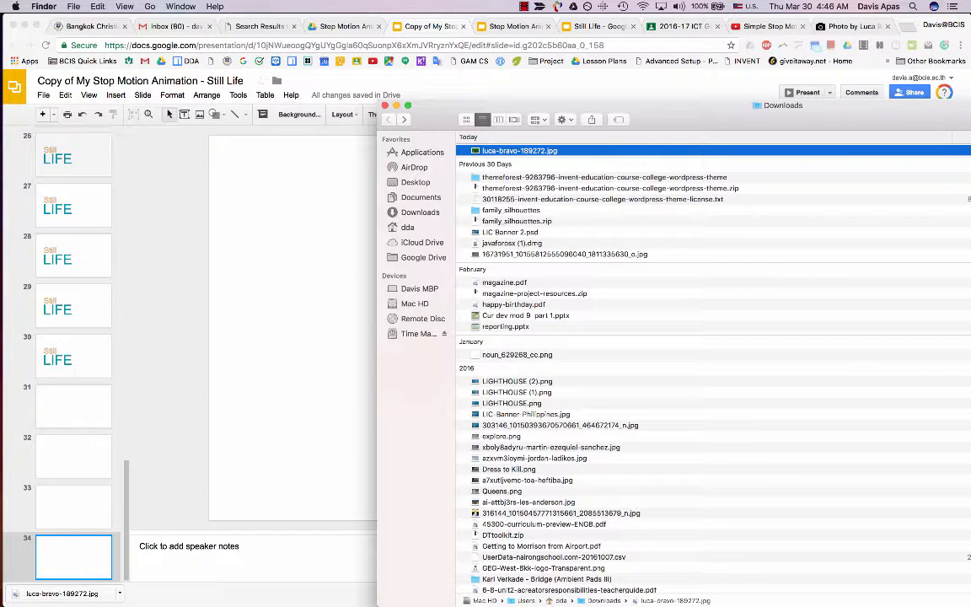
{"action": "key", "text": "super+Tab"}
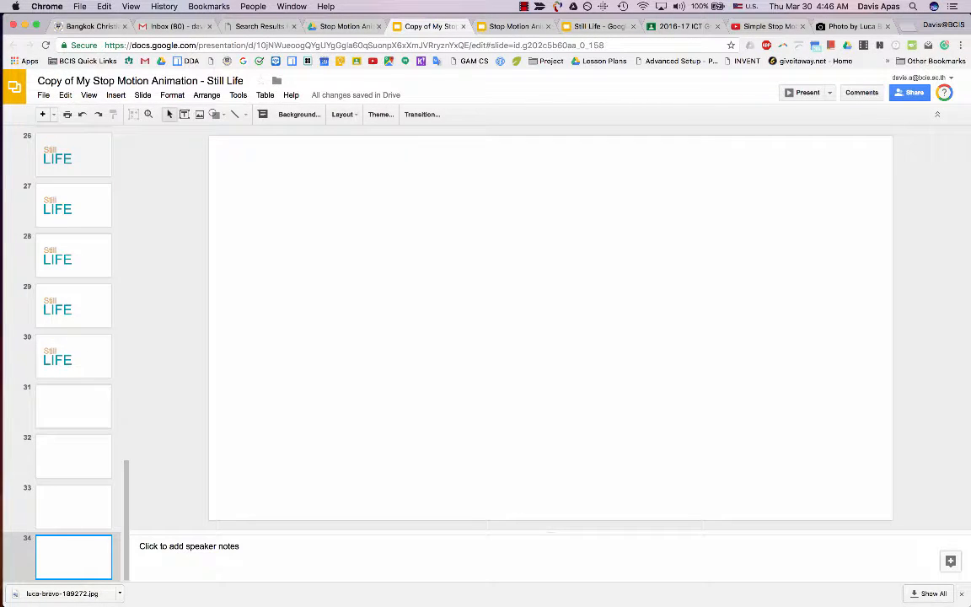
{"action": "right_click", "coordinate": [521, 205]}
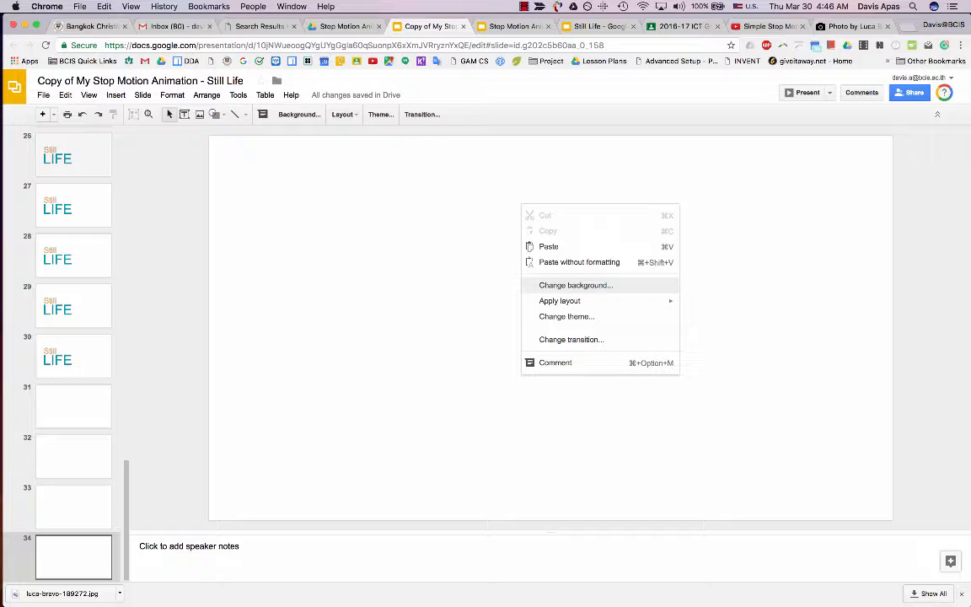
{"action": "left_click", "coordinate": [576, 285]}
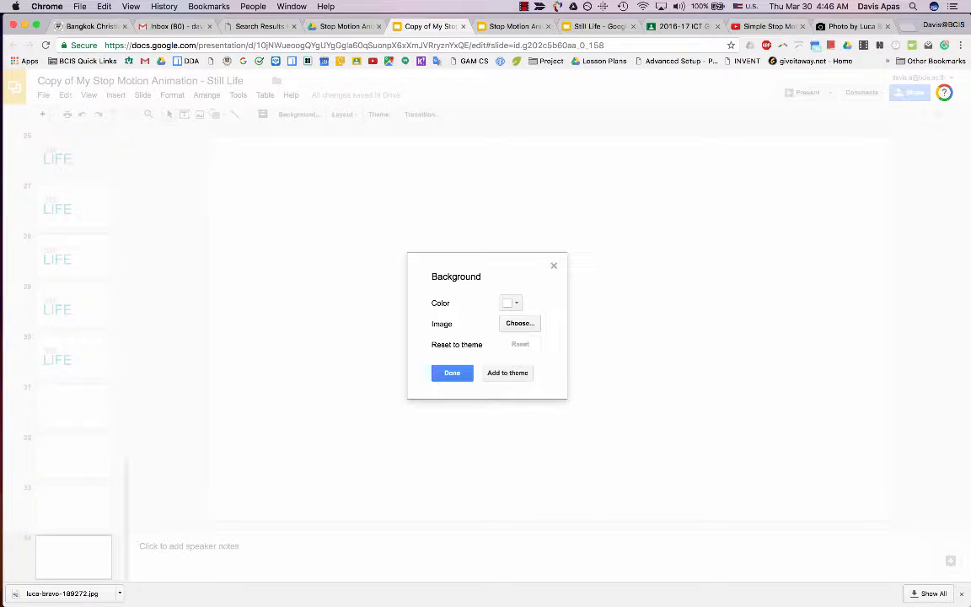
{"action": "left_click", "coordinate": [519, 323]}
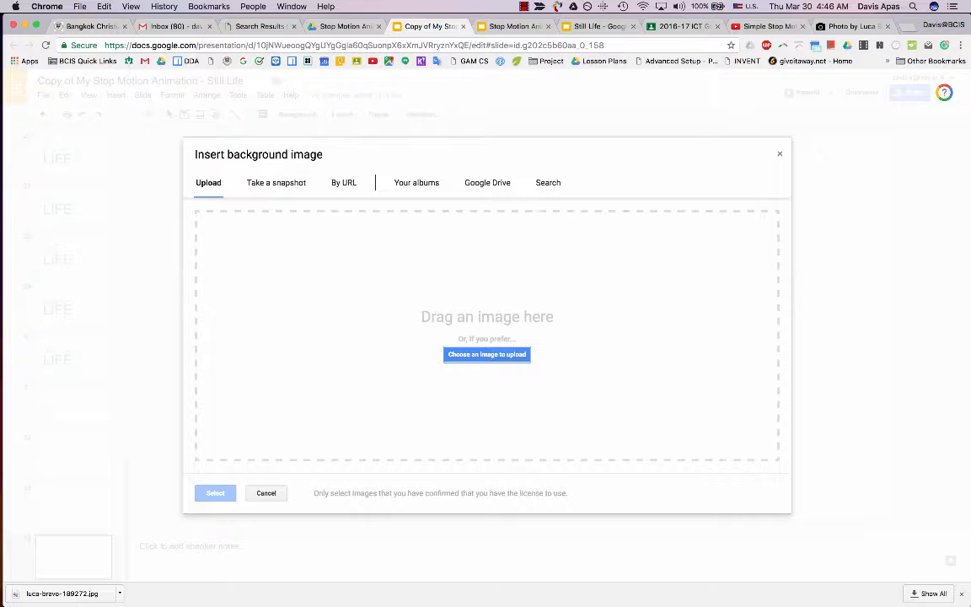
{"action": "key", "text": "ctrl+Up"}
{"action": "left_click", "coordinate": [240, 177]}
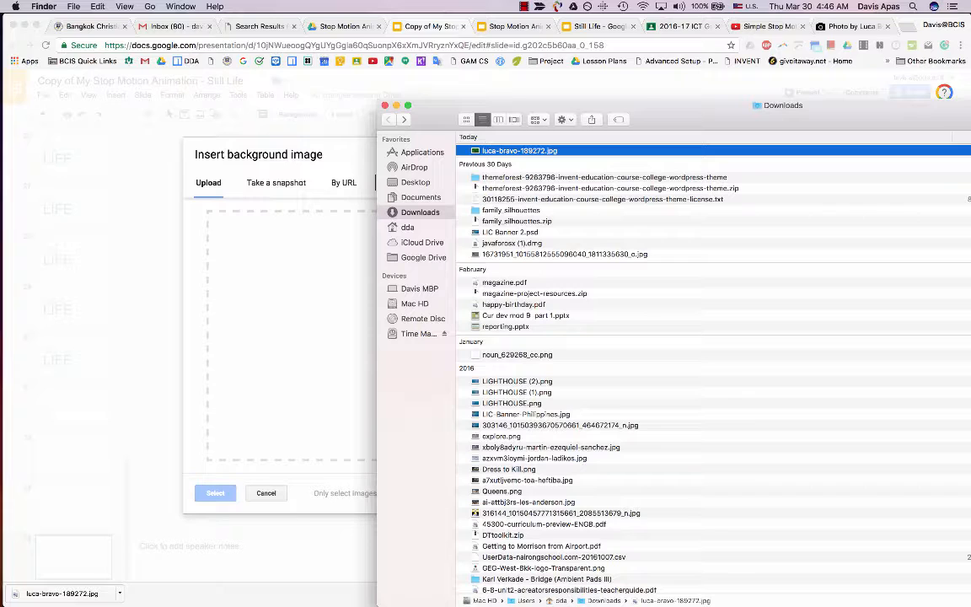
{"action": "left_click_drag", "start_coordinate": [506, 150], "coordinate": [303, 223]}
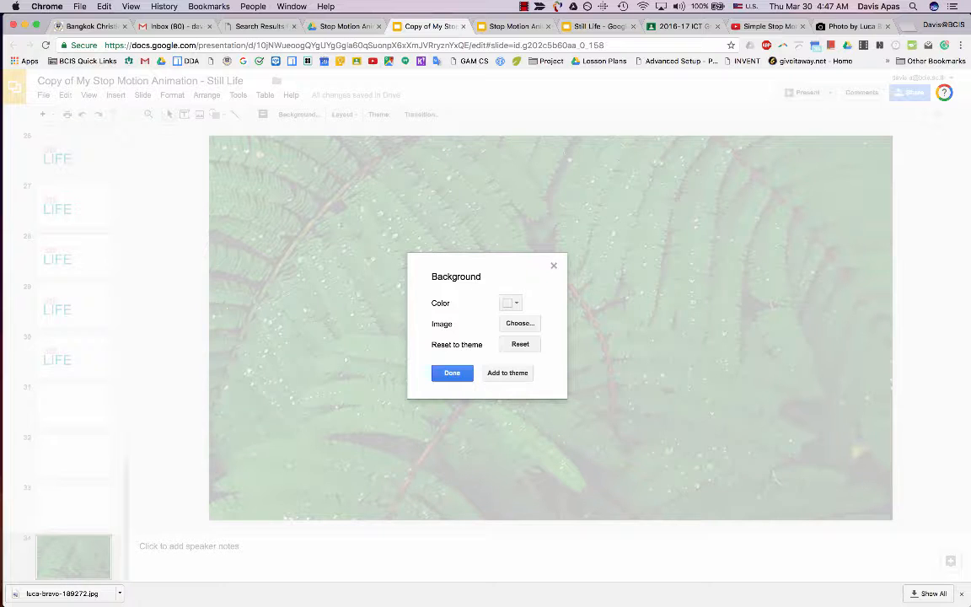
{"action": "left_click", "coordinate": [452, 373]}
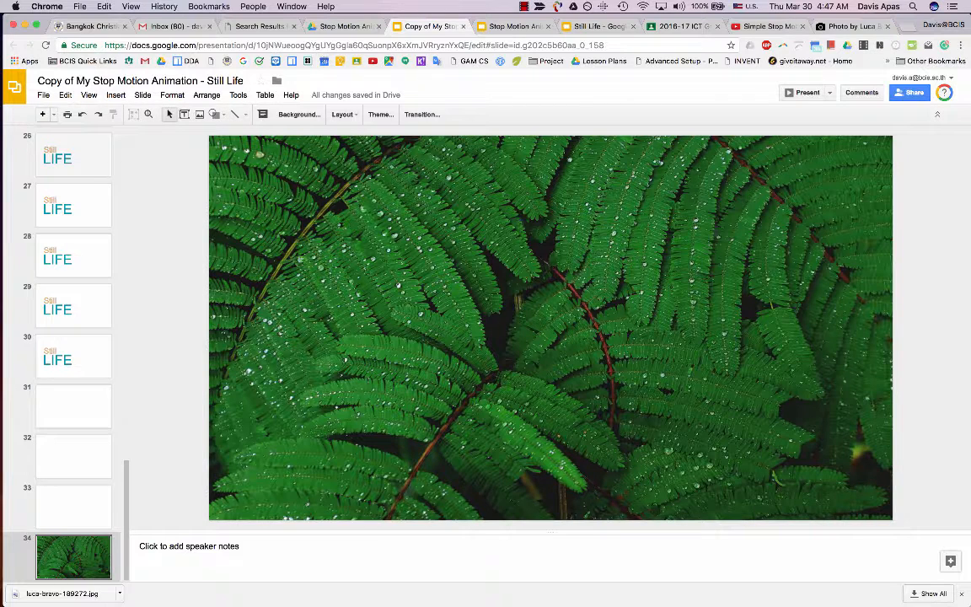
Add a new slide after fern slide 34 and delete its title and subtitle placeholders
{"action": "right_click", "coordinate": [81, 546]}
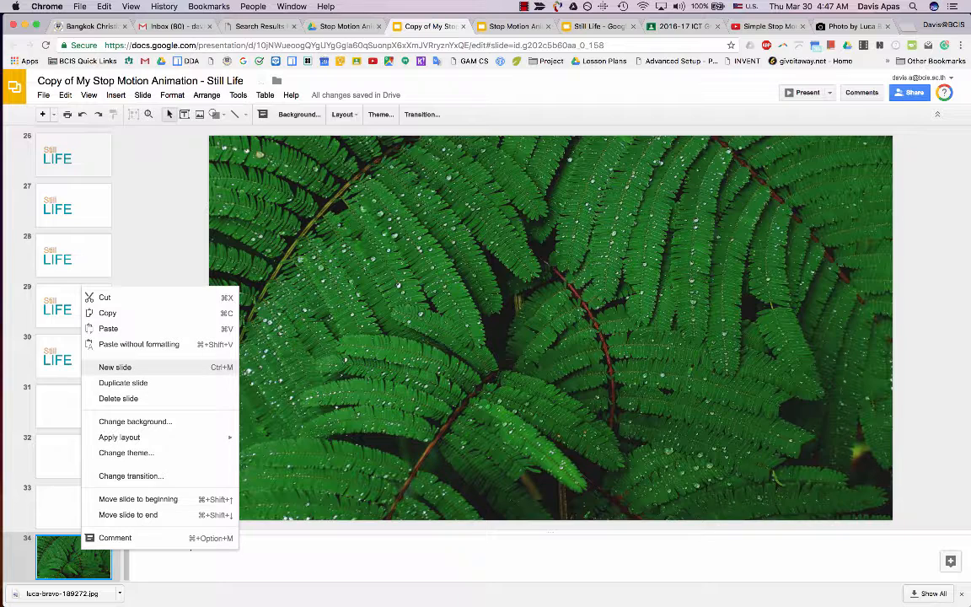
{"action": "left_click", "coordinate": [115, 367]}
{"action": "left_click_drag", "start_coordinate": [177, 237], "coordinate": [364, 401]}
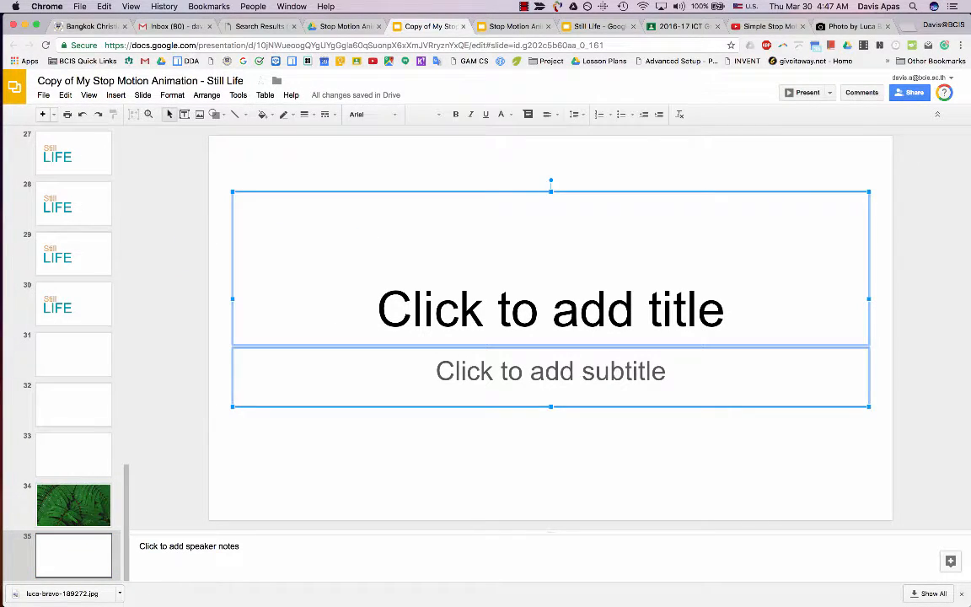
{"action": "key", "text": "Delete"}
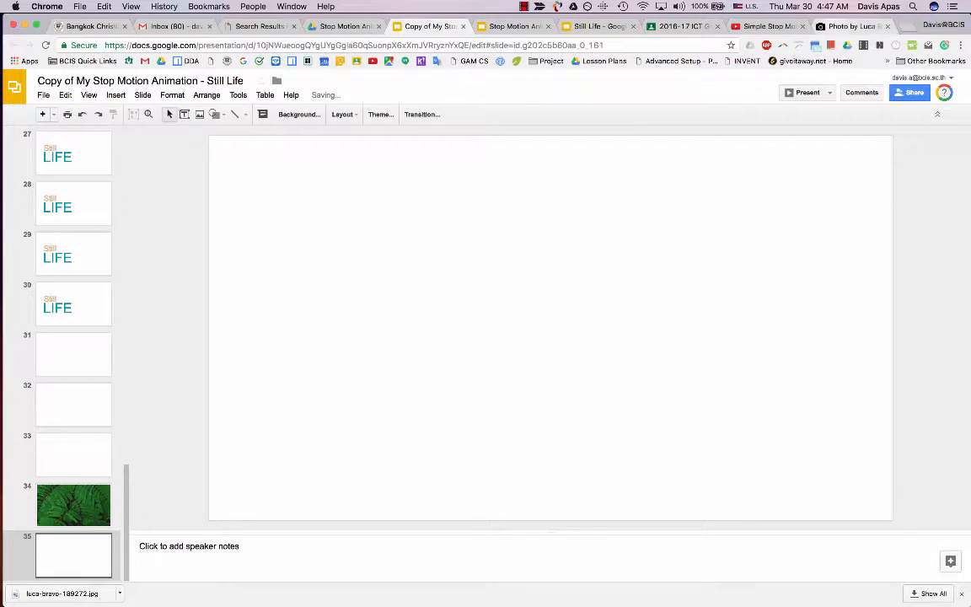
Return to the Unsplash photo grid, download the photo of snowy mountains behind a brown plain, and show its file in Finder
{"action": "left_click", "coordinate": [851, 27]}
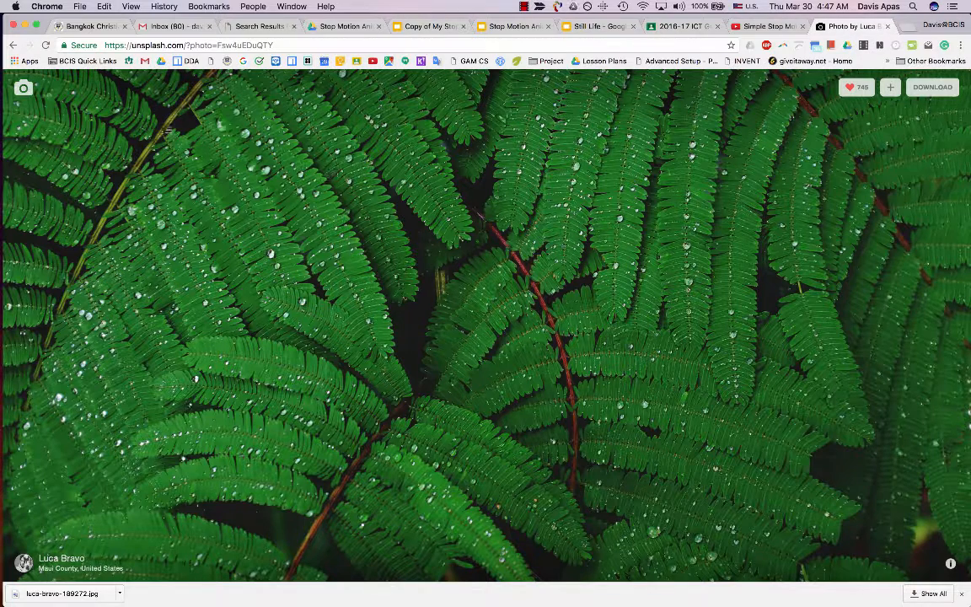
{"action": "left_click", "coordinate": [13, 46]}
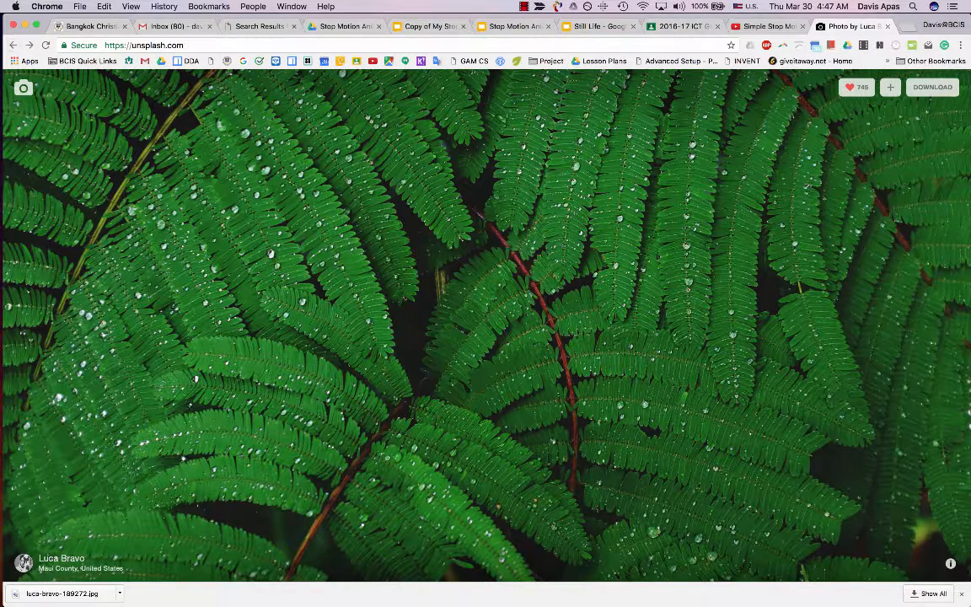
{"action": "scroll", "coordinate": [485, 295], "scroll_direction": "down", "scroll_amount": 10}
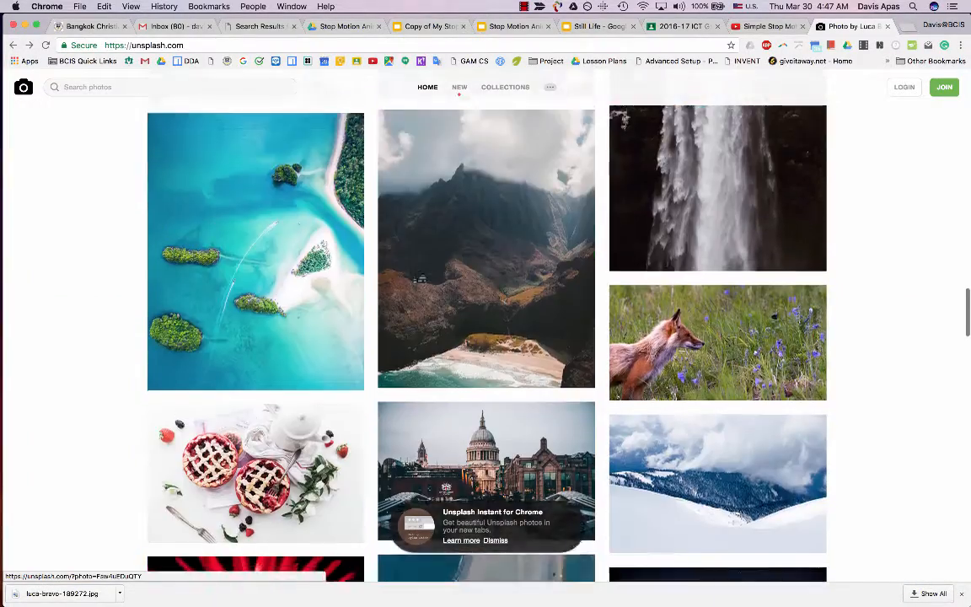
{"action": "scroll", "coordinate": [485, 253], "scroll_direction": "down", "scroll_amount": 5}
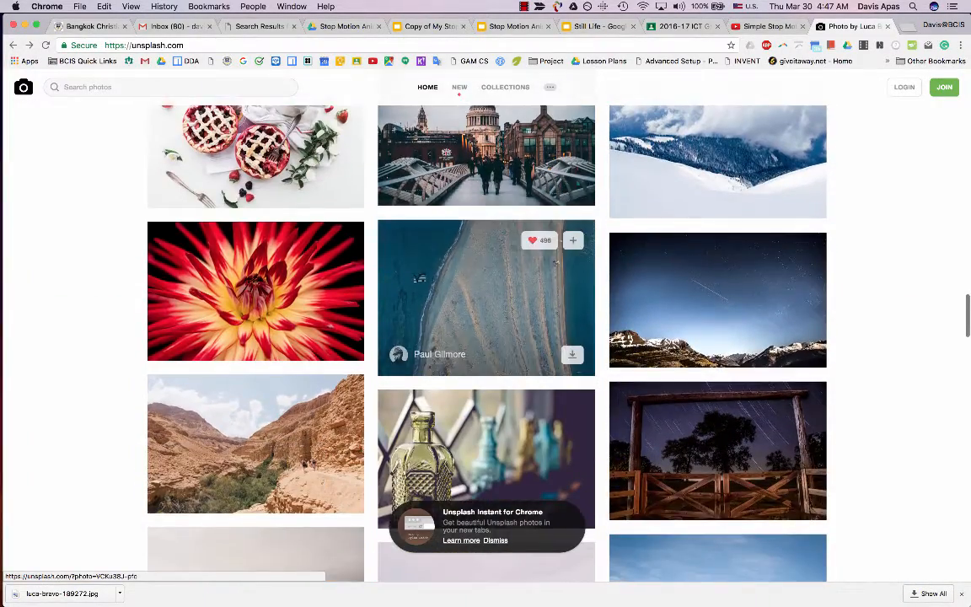
{"action": "scroll", "coordinate": [418, 277], "scroll_direction": "down", "scroll_amount": 2}
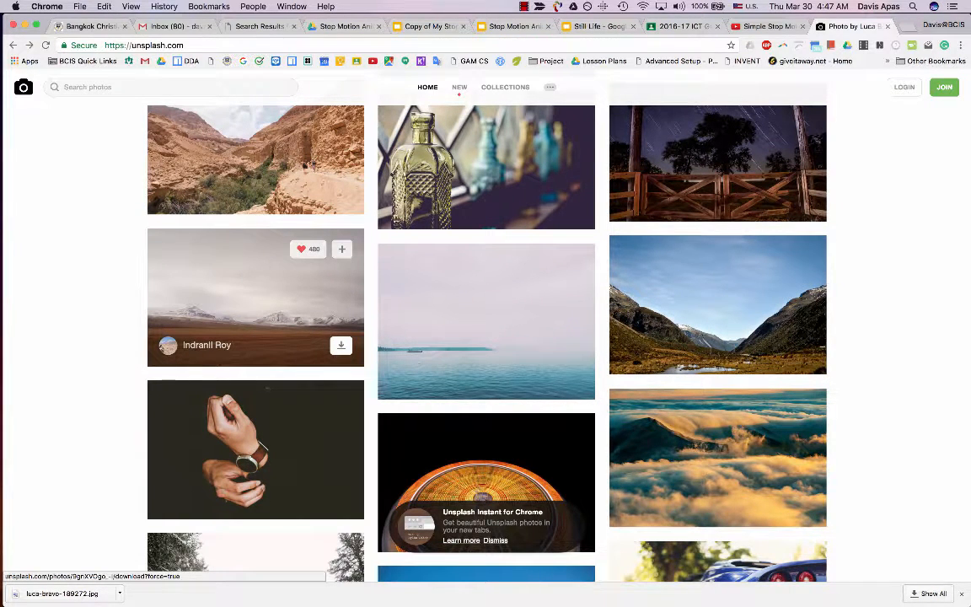
{"action": "left_click", "coordinate": [341, 345]}
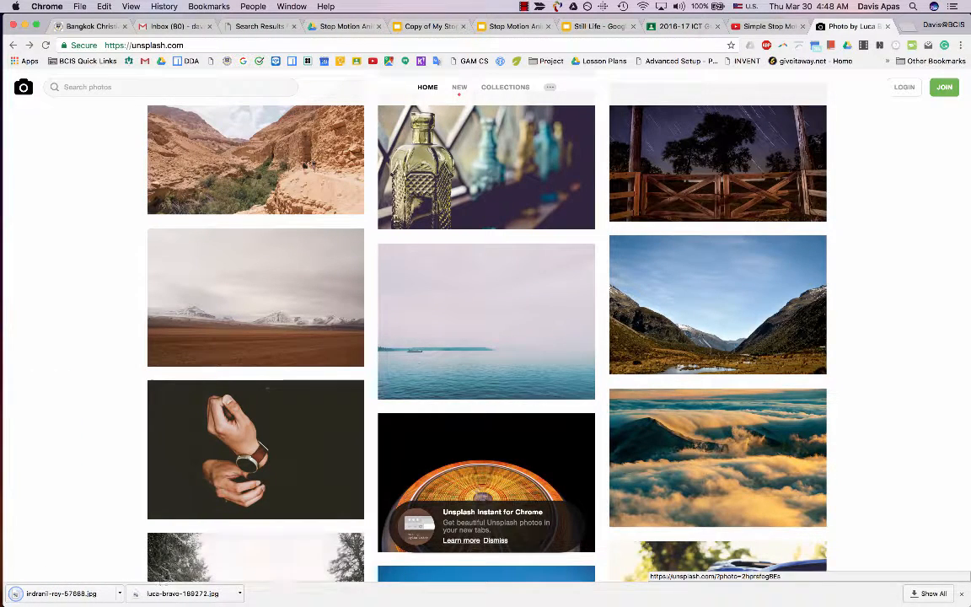
{"action": "left_click", "coordinate": [119, 594]}
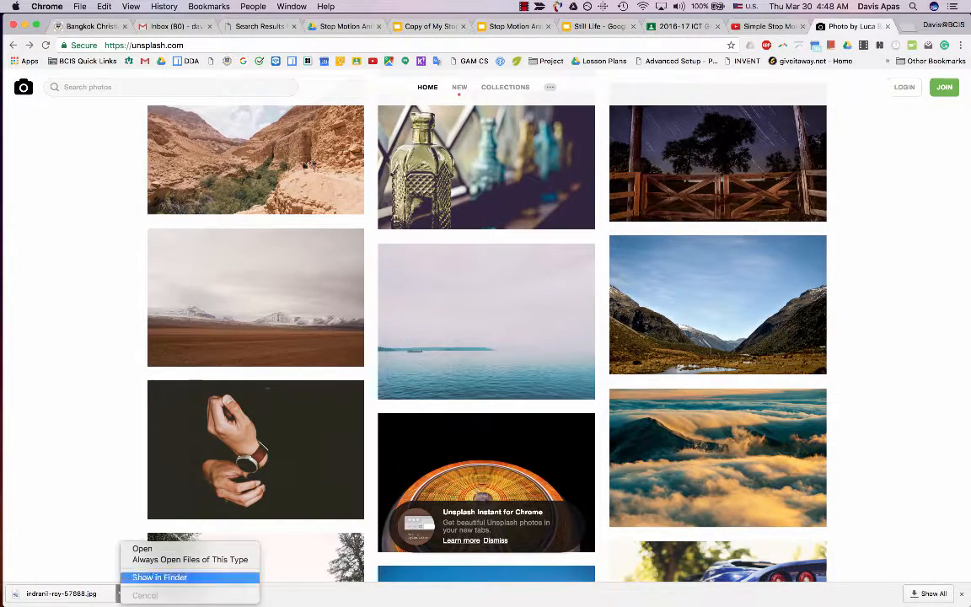
{"action": "left_click", "coordinate": [160, 577]}
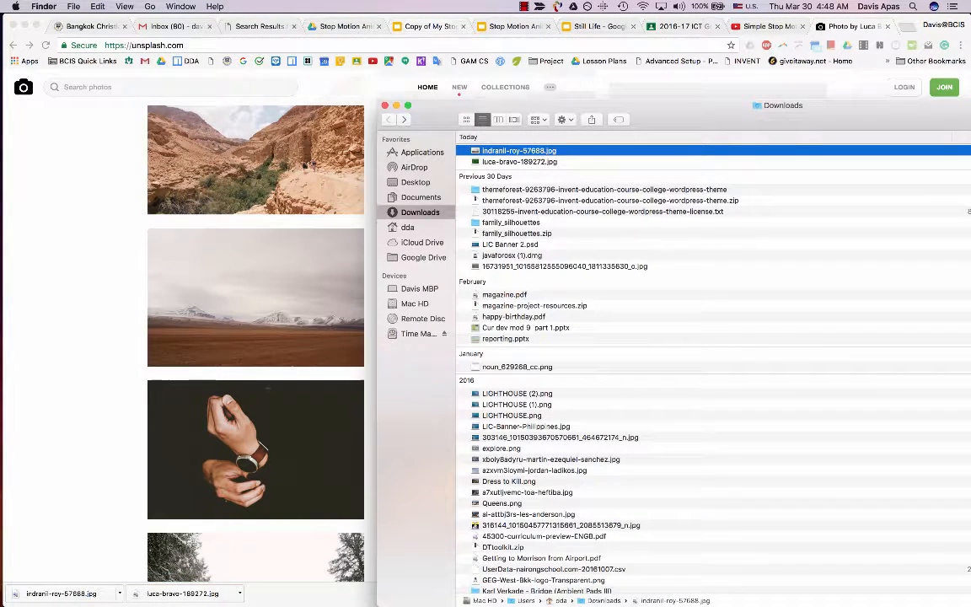
Switch to the copied presentation and upload the downloaded snowy mountain photo from Finder as the background image of slide 35
{"action": "left_click", "coordinate": [430, 26]}
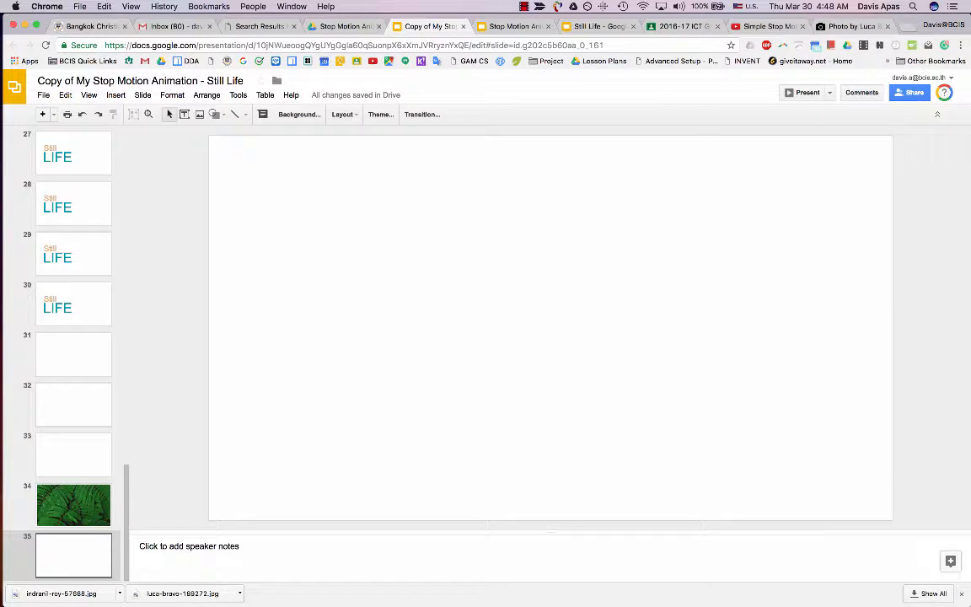
{"action": "right_click", "coordinate": [545, 280]}
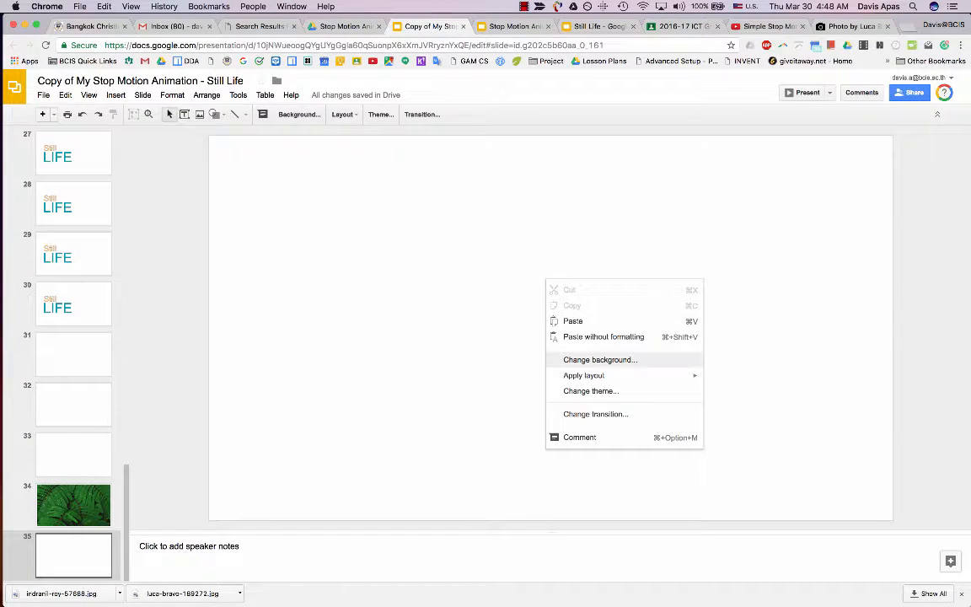
{"action": "left_click", "coordinate": [600, 359]}
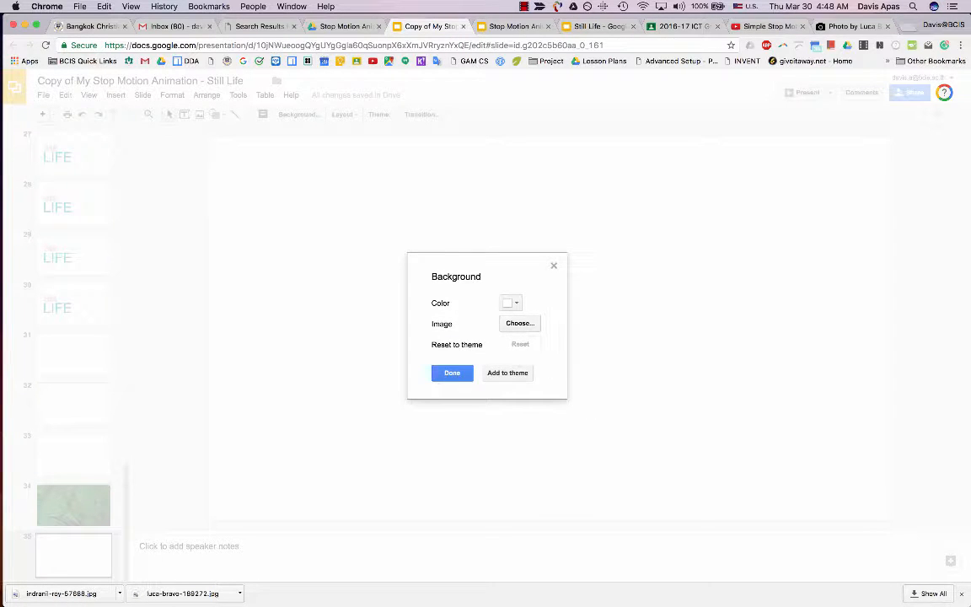
{"action": "left_click", "coordinate": [520, 324]}
{"action": "key", "text": "ctrl+Up"}
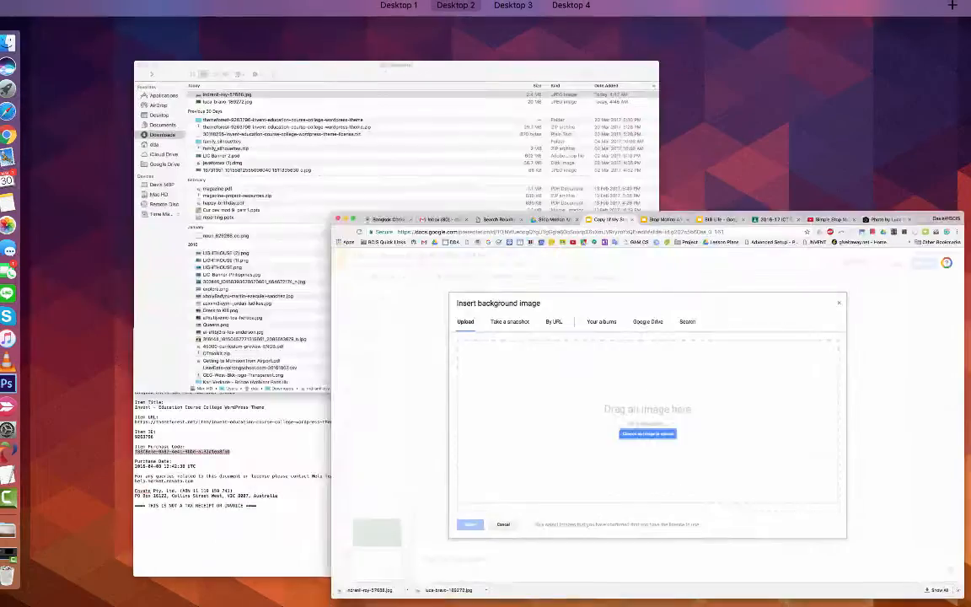
{"action": "left_click", "coordinate": [243, 175]}
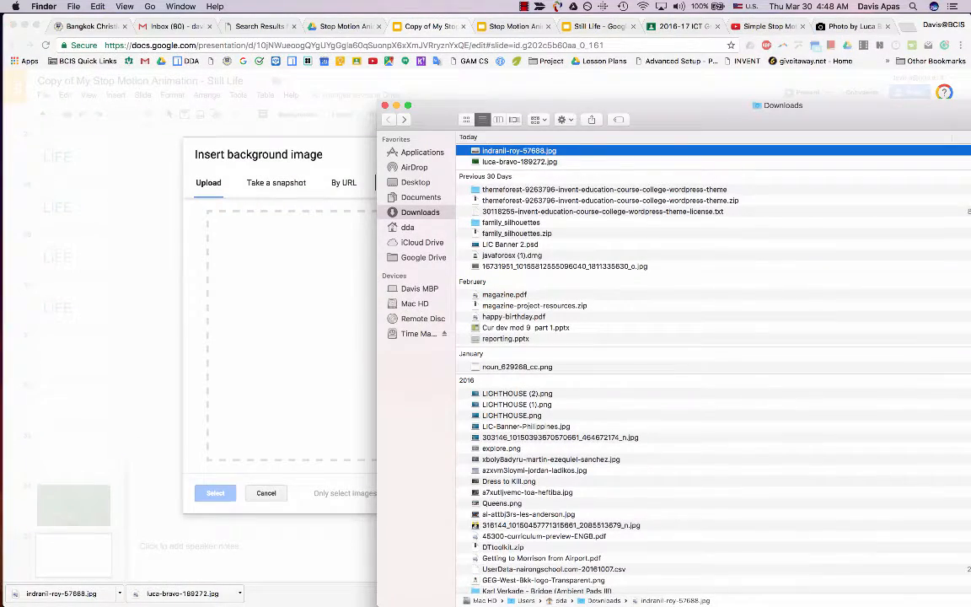
{"action": "left_click_drag", "start_coordinate": [518, 150], "coordinate": [320, 302]}
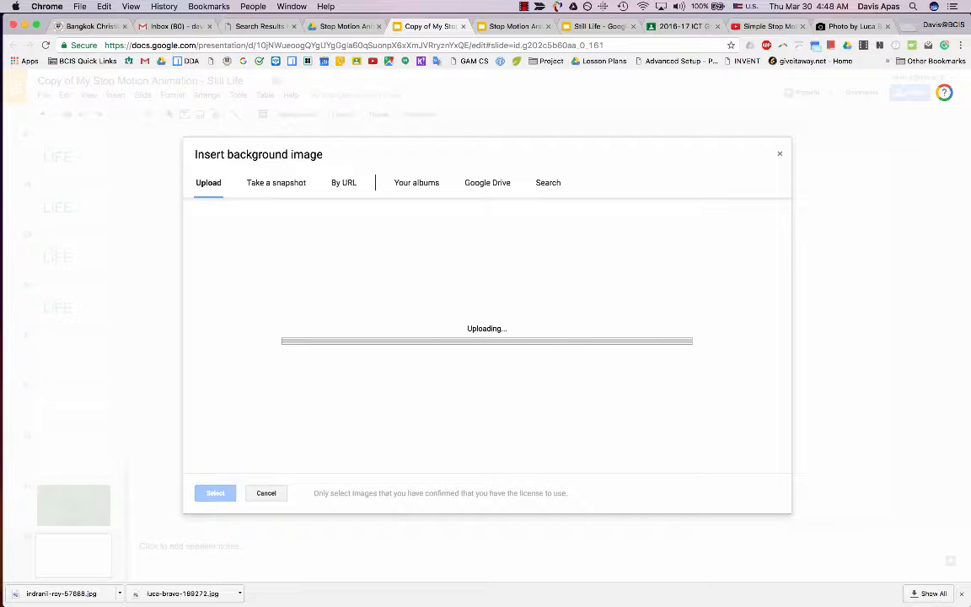
{"action": "left_click", "coordinate": [452, 373]}
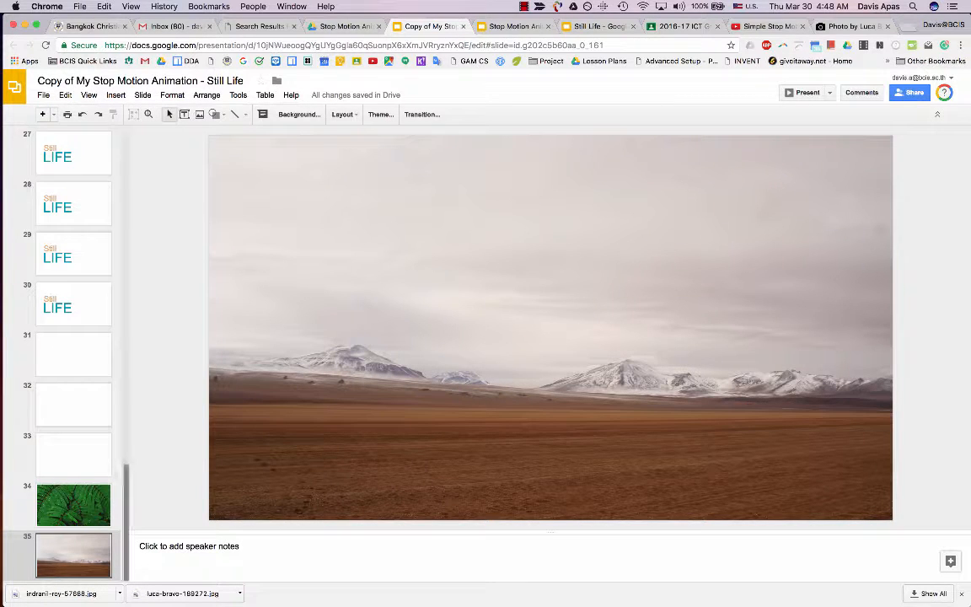
Duplicate slide 35 and open the background image upload for the copy
{"action": "right_click", "coordinate": [68, 549]}
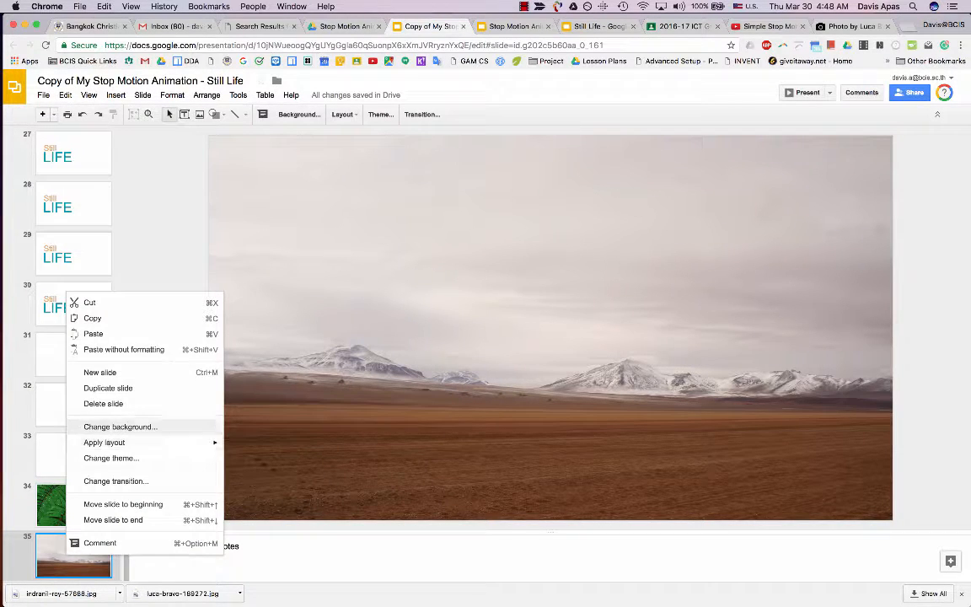
{"action": "left_click", "coordinate": [107, 388]}
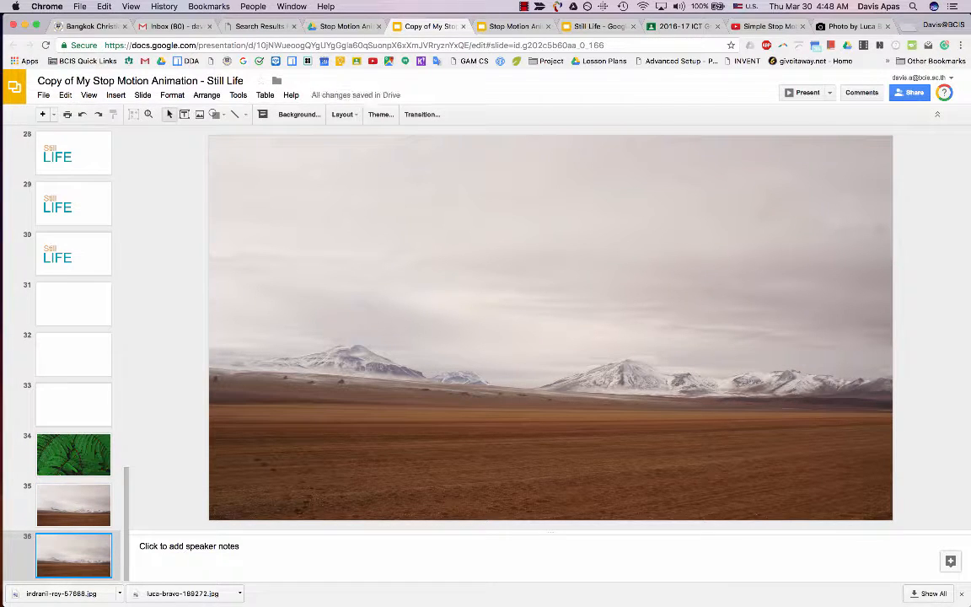
{"action": "right_click", "coordinate": [448, 265]}
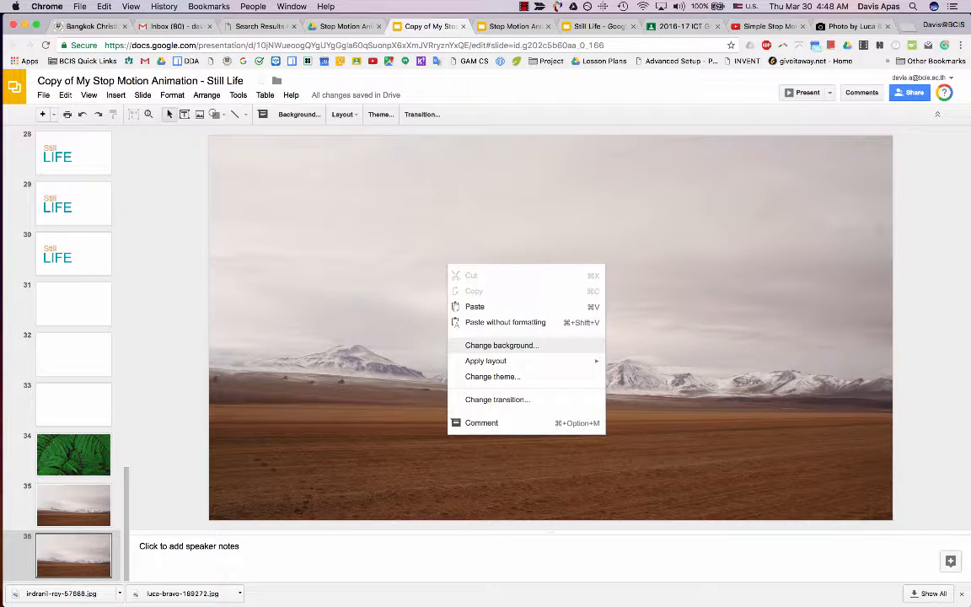
{"action": "left_click", "coordinate": [502, 345]}
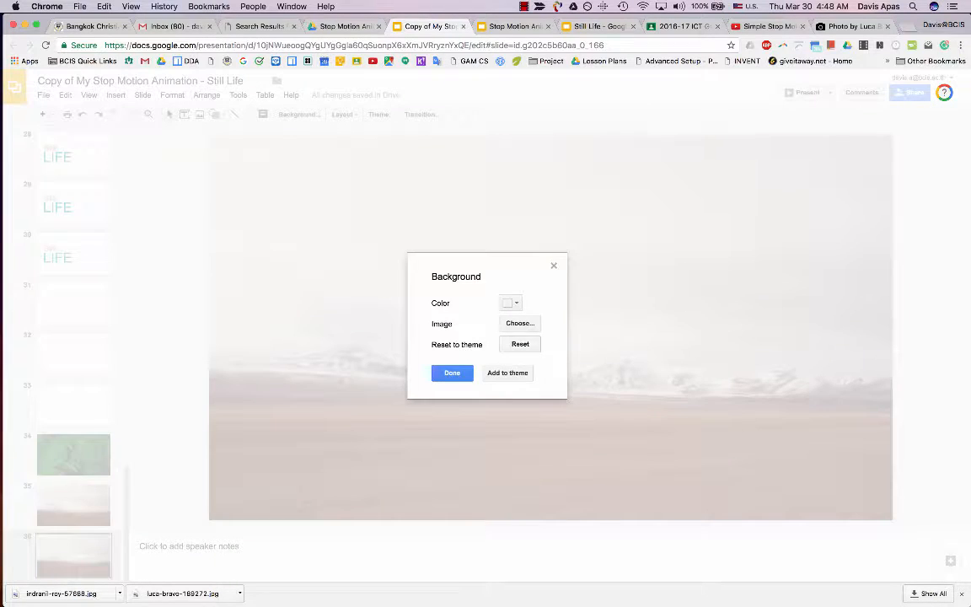
{"action": "left_click", "coordinate": [520, 323]}
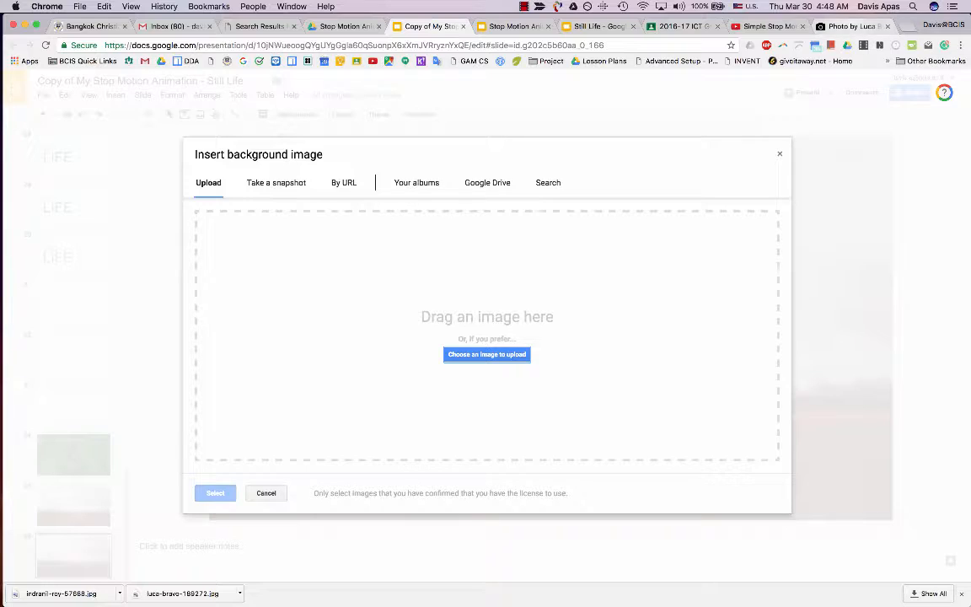
Switch to Unsplash, download the photo of golden clouds rolling over a dark mountain, and show its file in Finder
{"action": "left_click", "coordinate": [850, 26]}
{"action": "scroll", "coordinate": [747, 421], "scroll_direction": "down", "scroll_amount": 5}
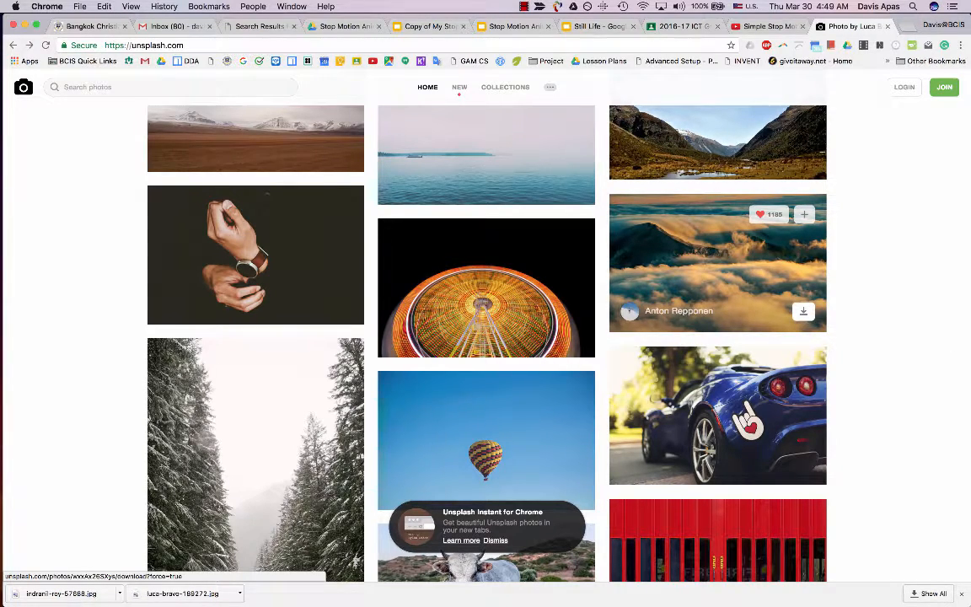
{"action": "left_click", "coordinate": [804, 311]}
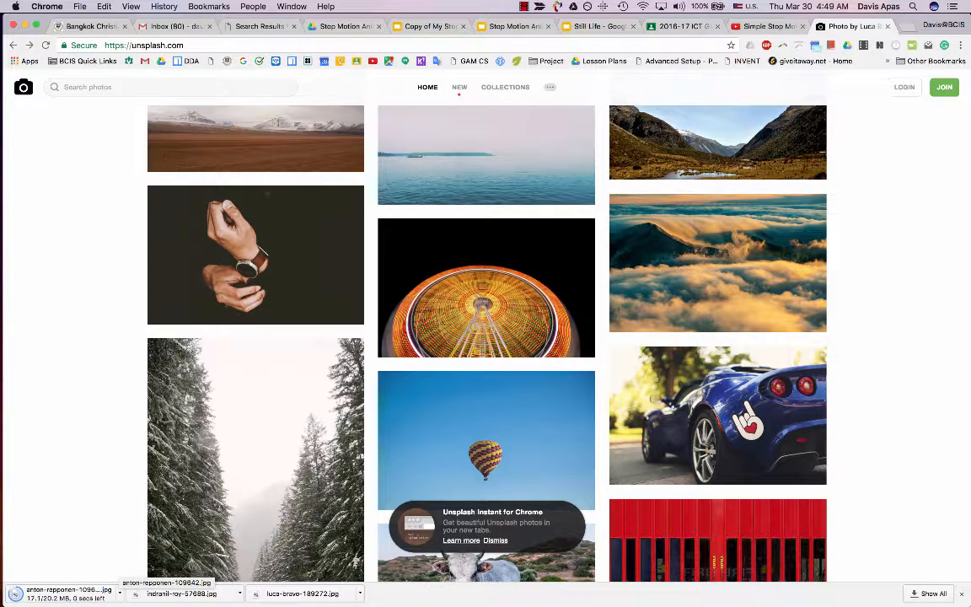
{"action": "left_click", "coordinate": [120, 594]}
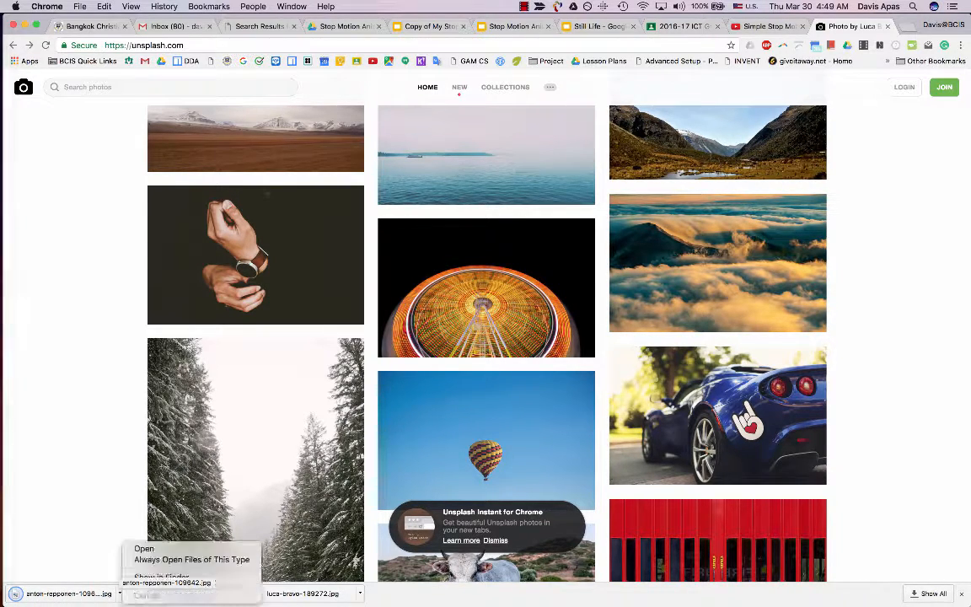
{"action": "left_click", "coordinate": [161, 578]}
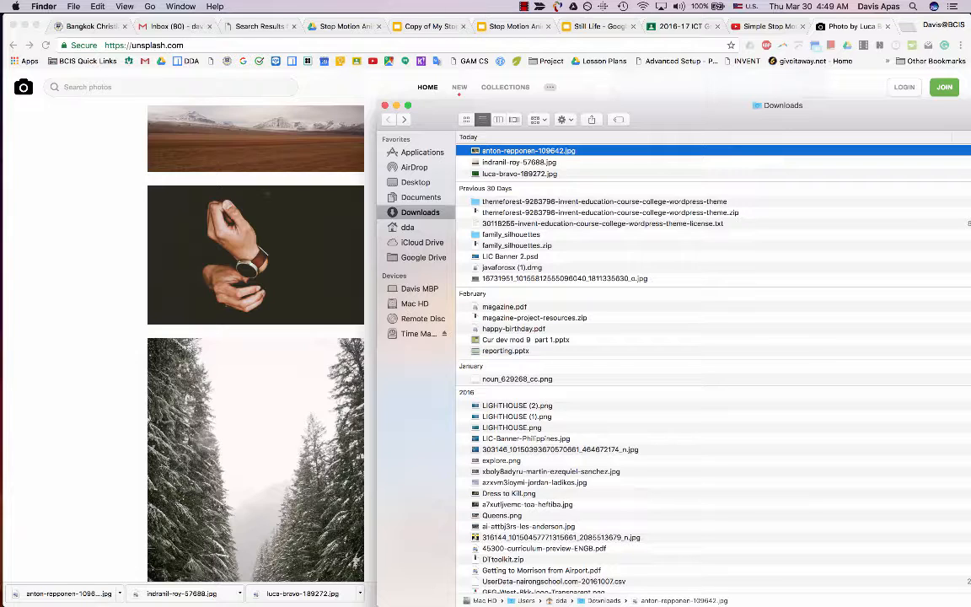
Upload the downloaded cloud photo from Finder as the background image of slide 36 and look back through the photo slides
{"action": "left_click_drag", "start_coordinate": [522, 150], "coordinate": [442, 323]}
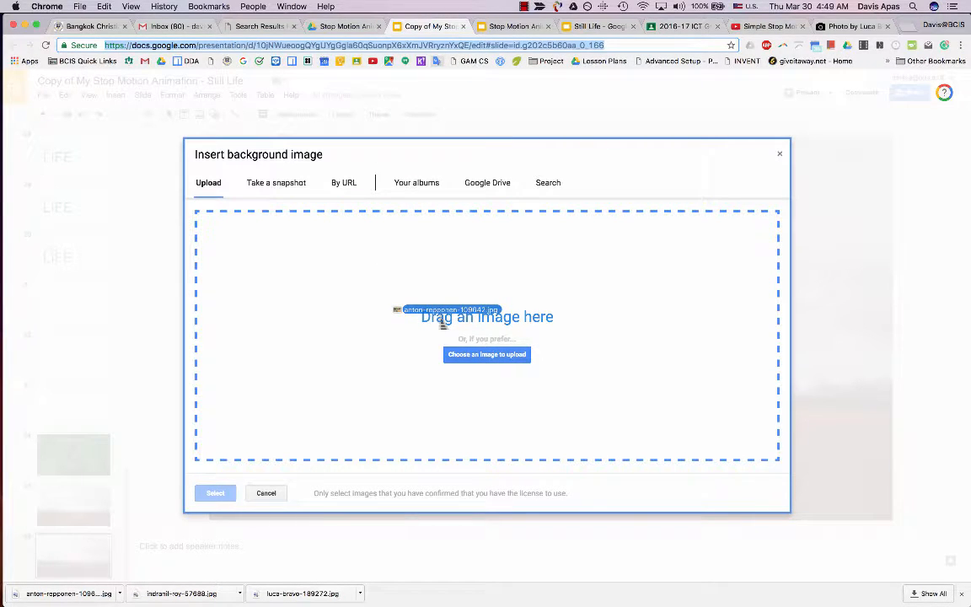
{"action": "left_click_drag", "start_coordinate": [442, 323], "coordinate": [444, 321]}
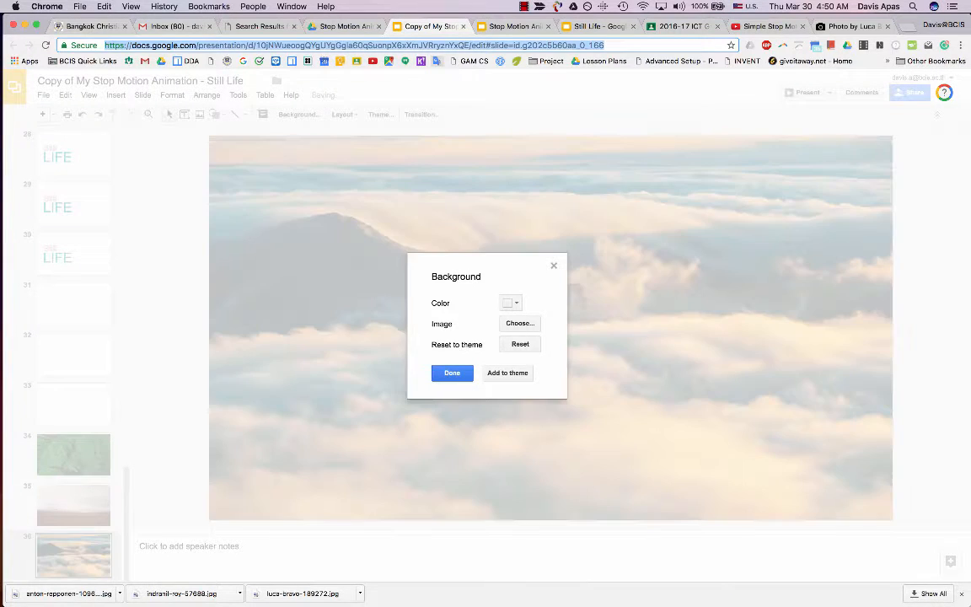
{"action": "left_click", "coordinate": [452, 372]}
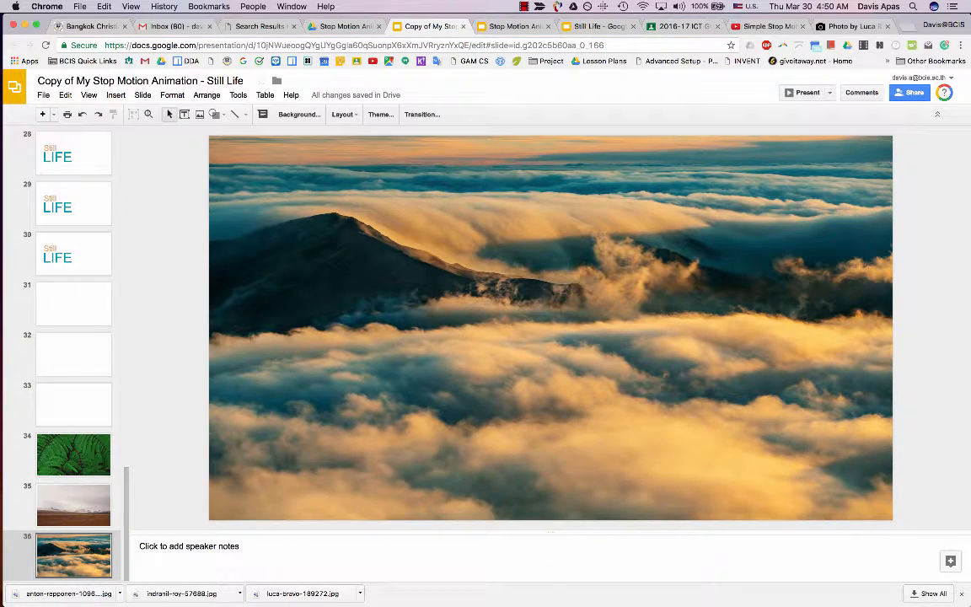
{"action": "key", "text": "Up"}
{"action": "key", "text": "Up"}
{"action": "key", "text": "Down"}
{"action": "key", "text": "Down"}
Add a wide text box reading "GOD" across the middle of fern slide 34
{"action": "left_click", "coordinate": [73, 455]}
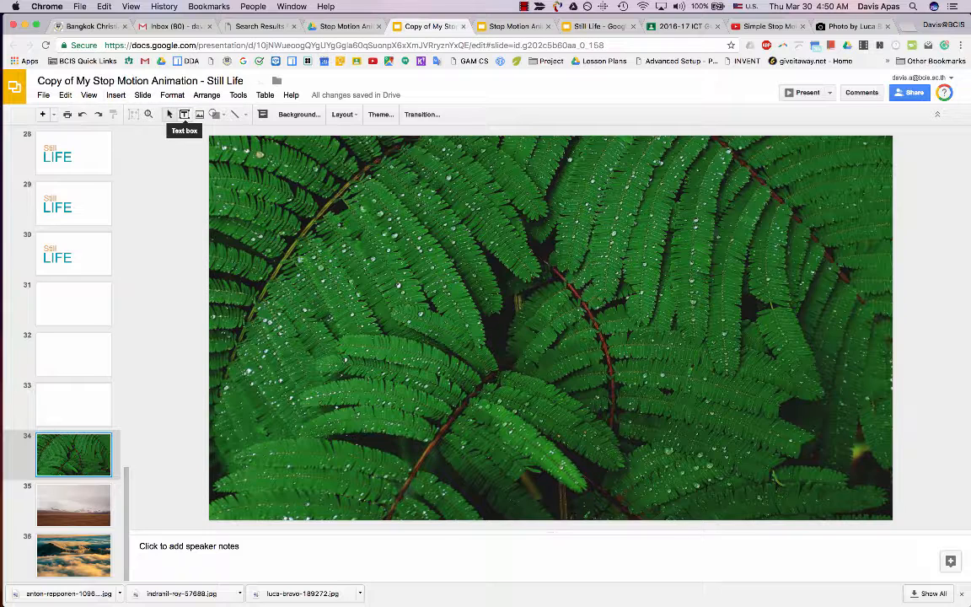
{"action": "left_click", "coordinate": [183, 115]}
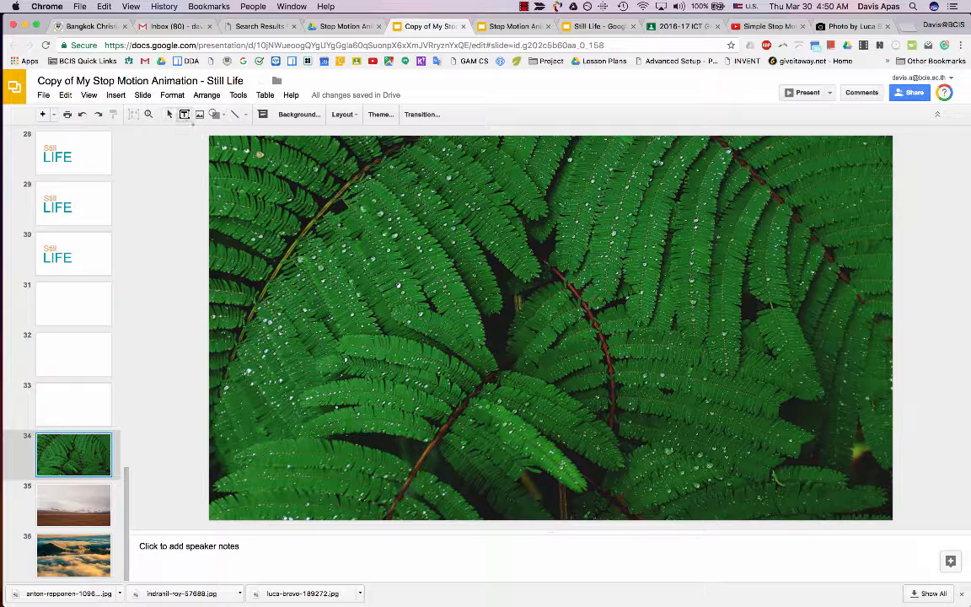
{"action": "left_click_drag", "start_coordinate": [278, 231], "coordinate": [785, 356]}
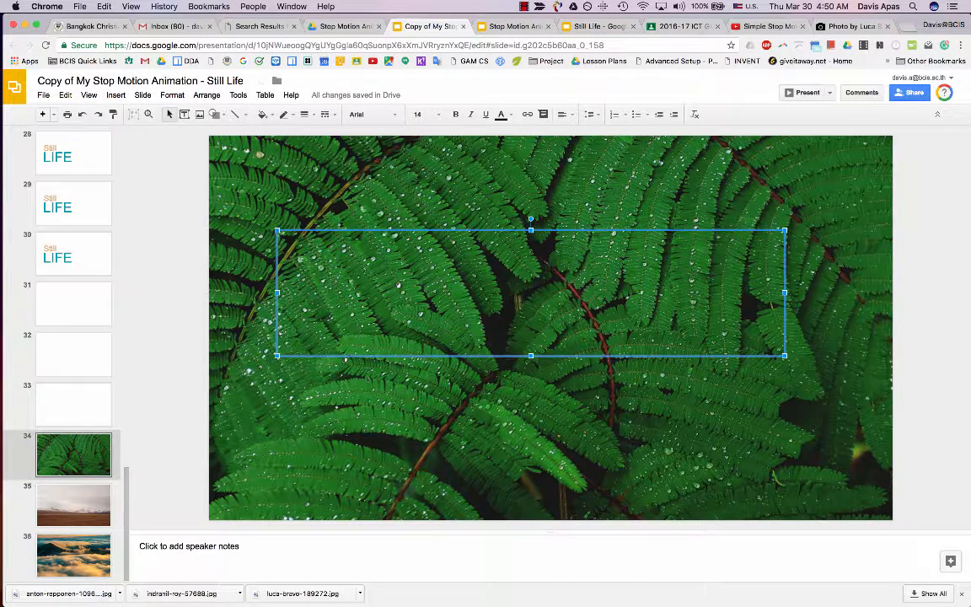
{"action": "type", "text": "GOD"}
Set the text "GOD" on slide 34 to white at font size 120
{"action": "key", "text": "shift+Left"}
{"action": "key", "text": "shift+Left"}
{"action": "key", "text": "shift+Left"}
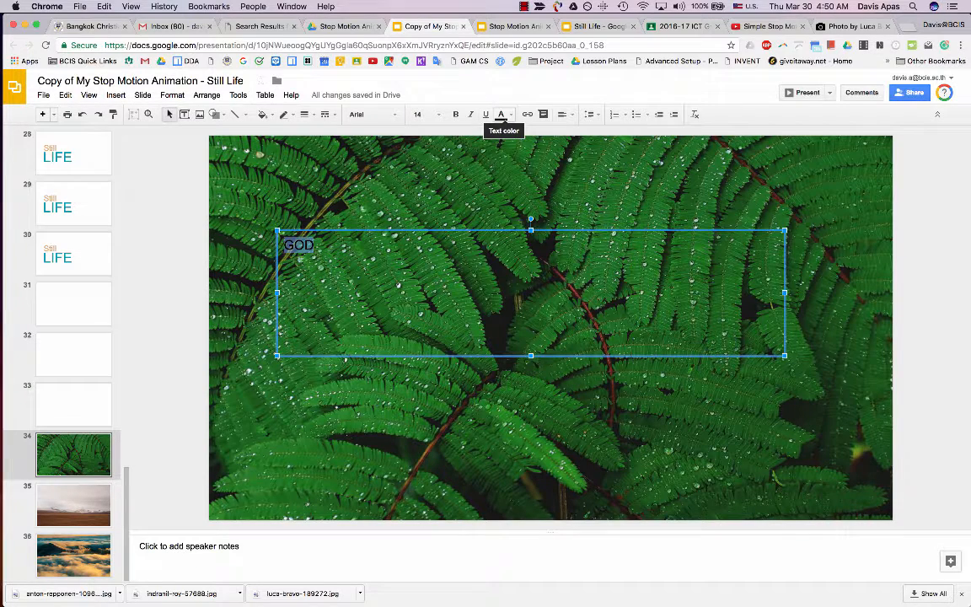
{"action": "left_click", "coordinate": [501, 115]}
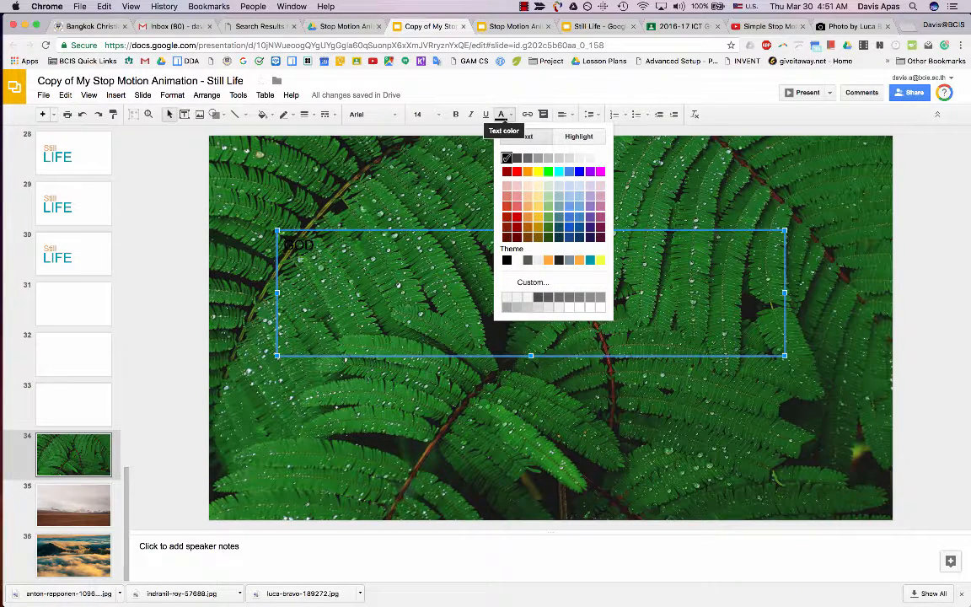
{"action": "left_click", "coordinate": [599, 158]}
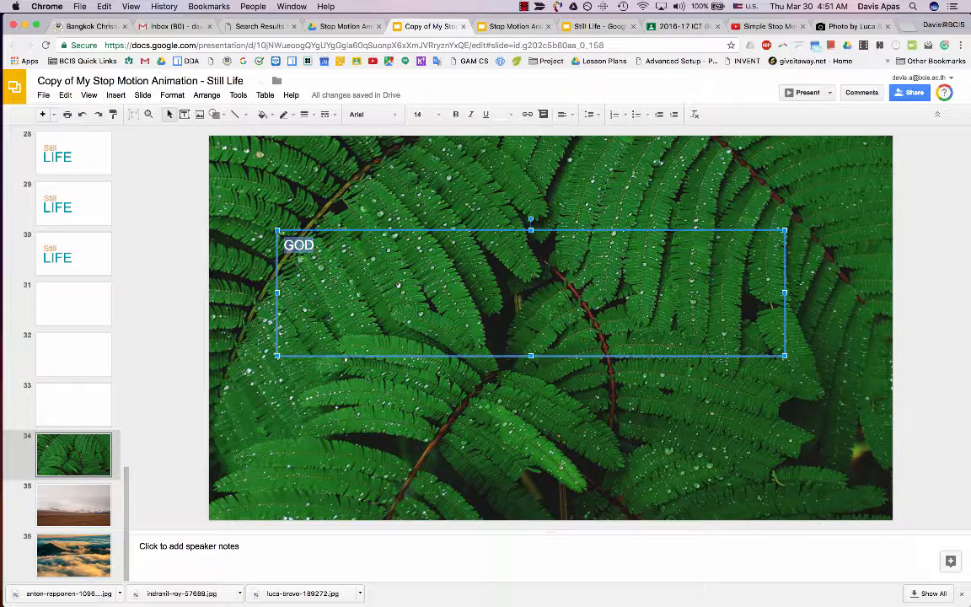
{"action": "left_click", "coordinate": [419, 113]}
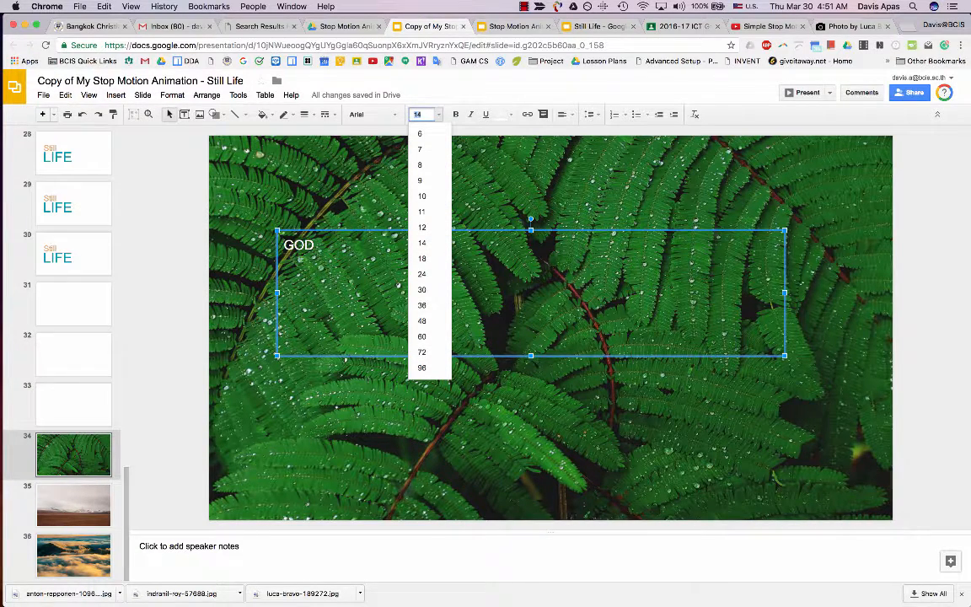
{"action": "type", "text": "120"}
{"action": "key", "text": "Return"}
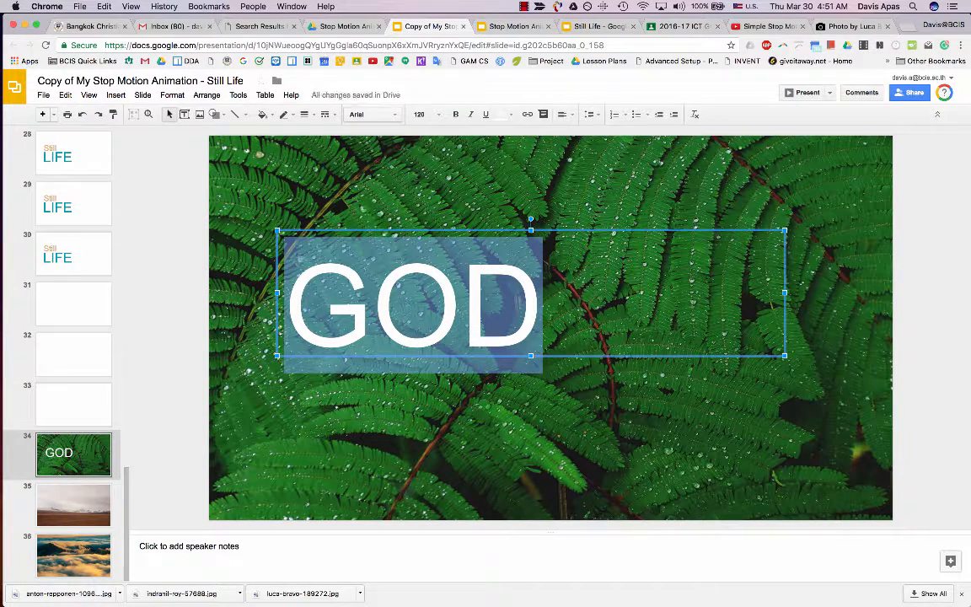
Change the font of the "GOD" text on slide 34 to Georgia
{"action": "left_click", "coordinate": [371, 114]}
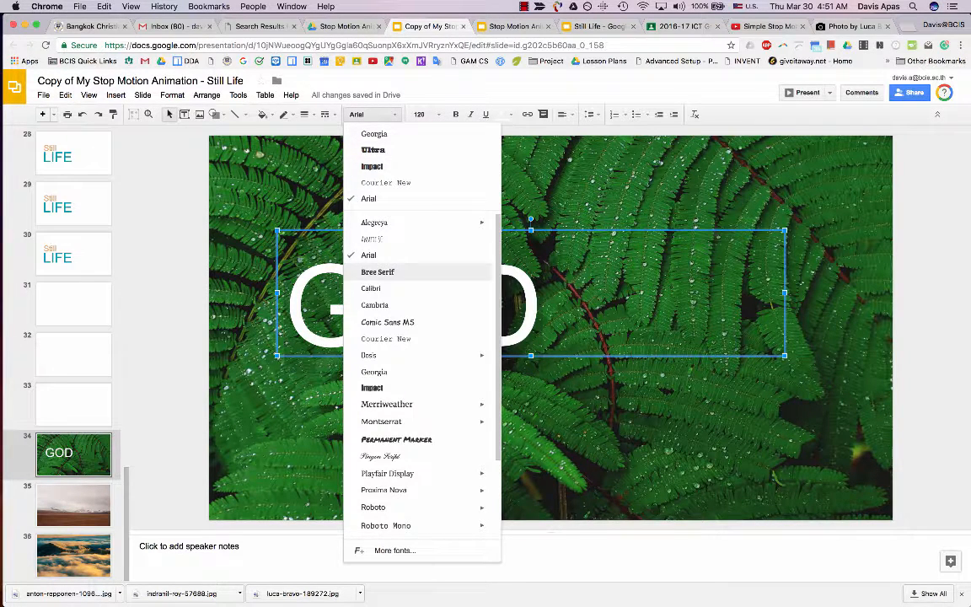
{"action": "left_click", "coordinate": [374, 133]}
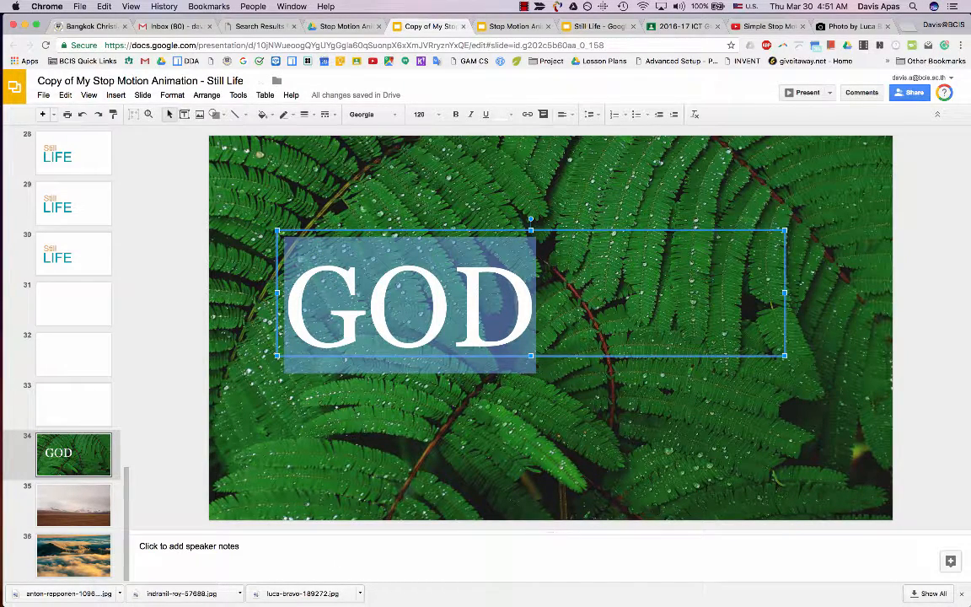
{"action": "key", "text": "Escape"}
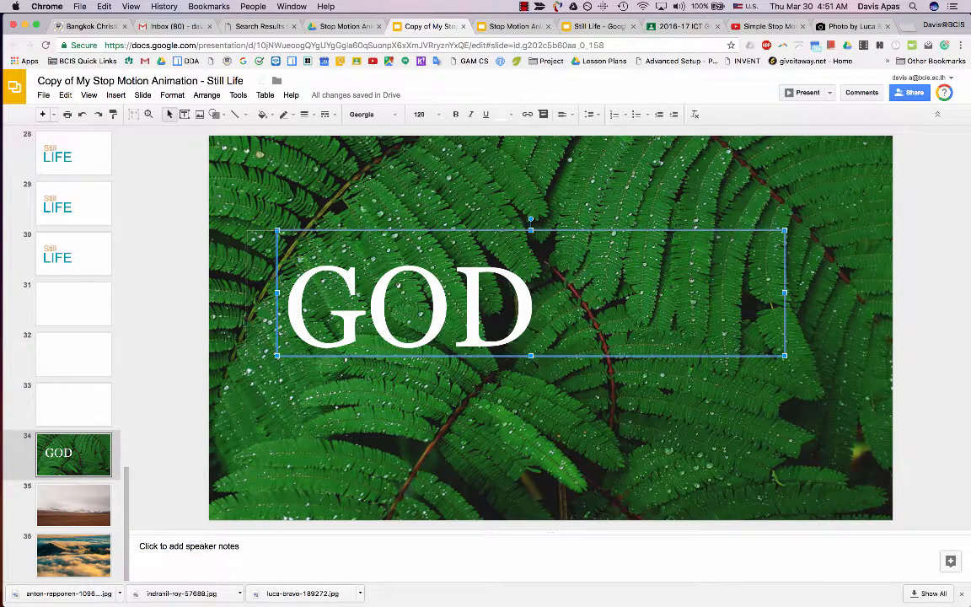
Widen the "GOD" text box to span the full slide width and center the text horizontally
{"action": "left_click_drag", "start_coordinate": [212, 292], "coordinate": [209, 292]}
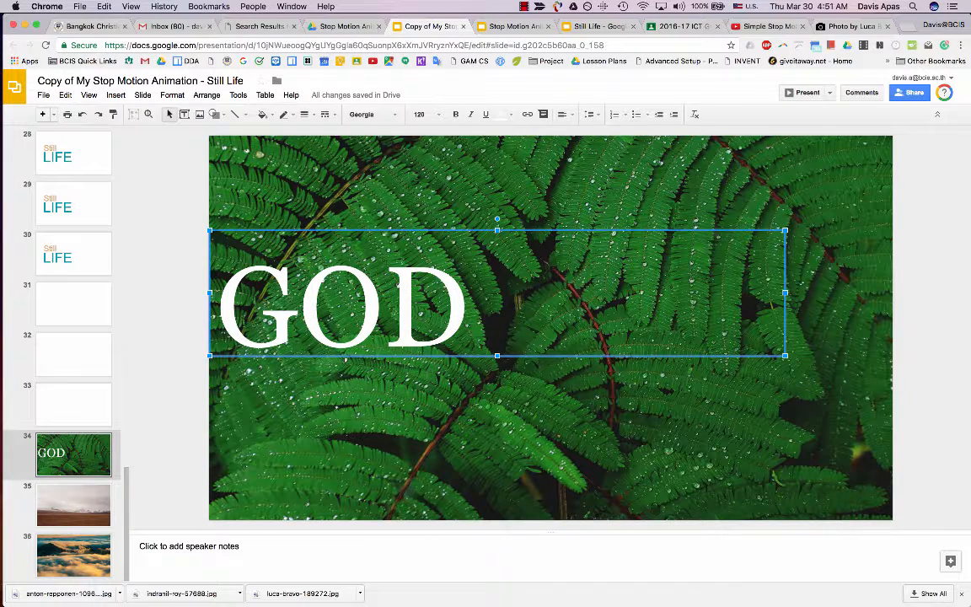
{"action": "left_click_drag", "start_coordinate": [785, 293], "coordinate": [896, 292]}
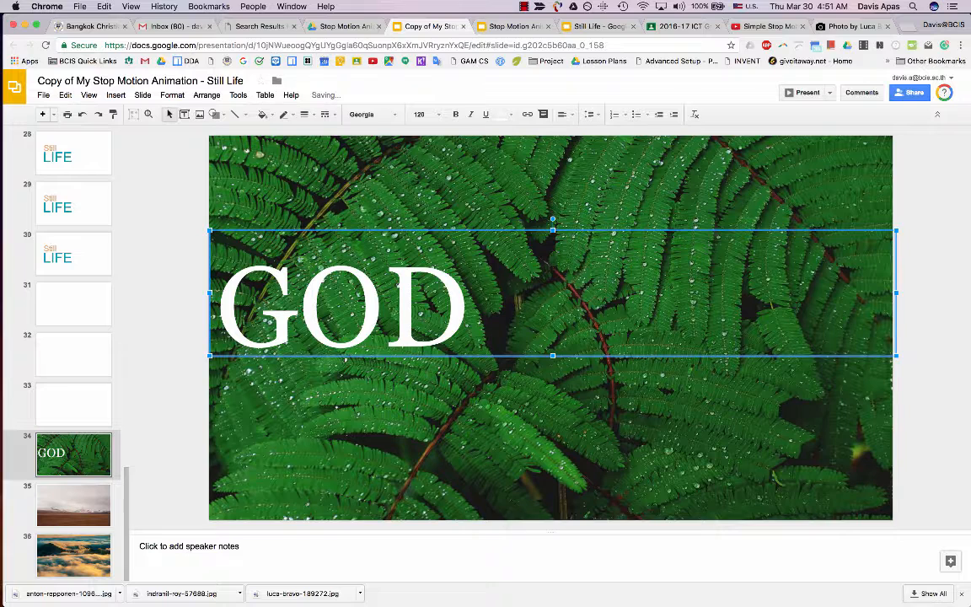
{"action": "left_click", "coordinate": [563, 113]}
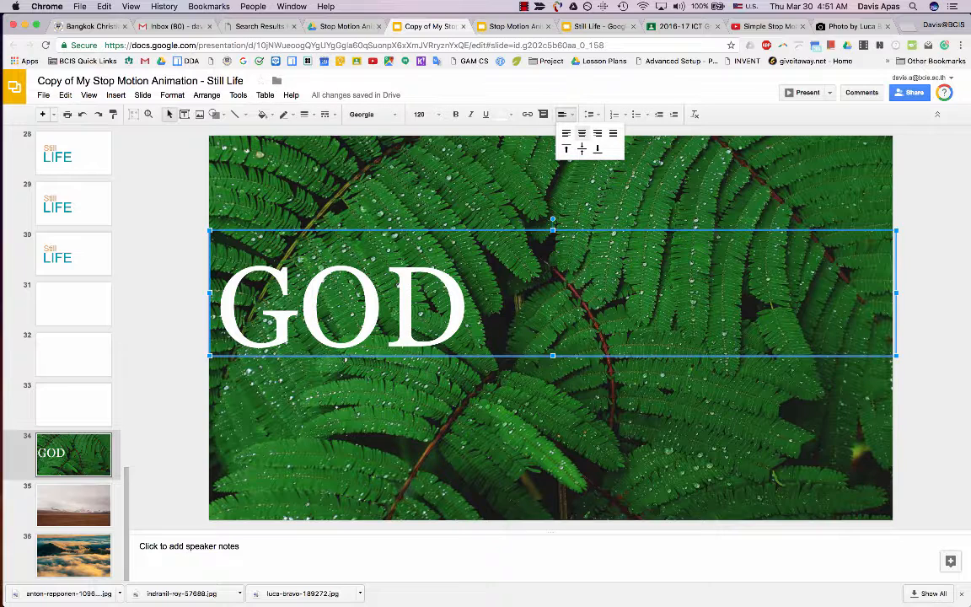
{"action": "left_click", "coordinate": [582, 133]}
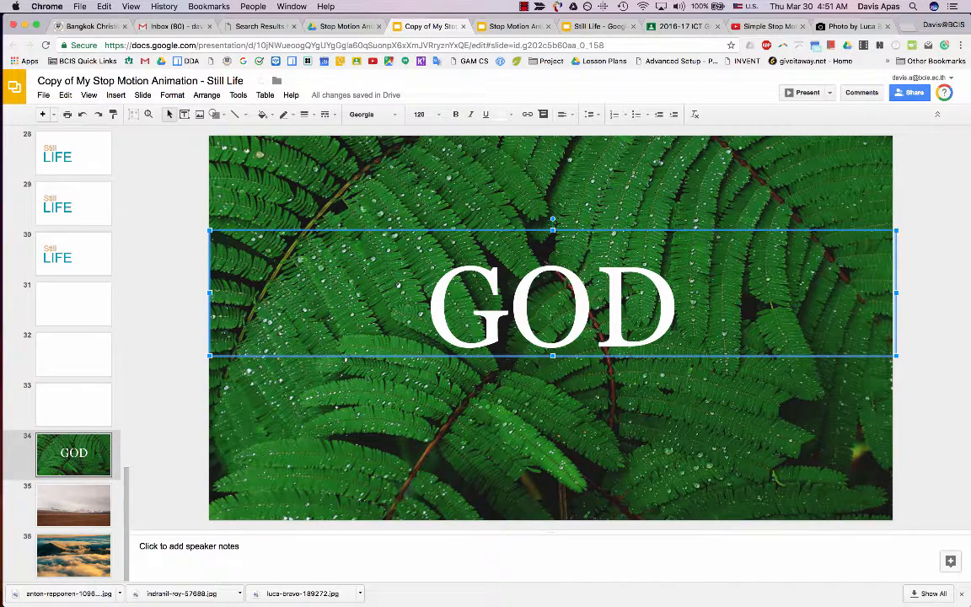
Make the "GOD" text box slightly taller, move it into the slide's upper half, and align its right edge with the slide edge
{"action": "left_click_drag", "start_coordinate": [553, 356], "coordinate": [553, 370]}
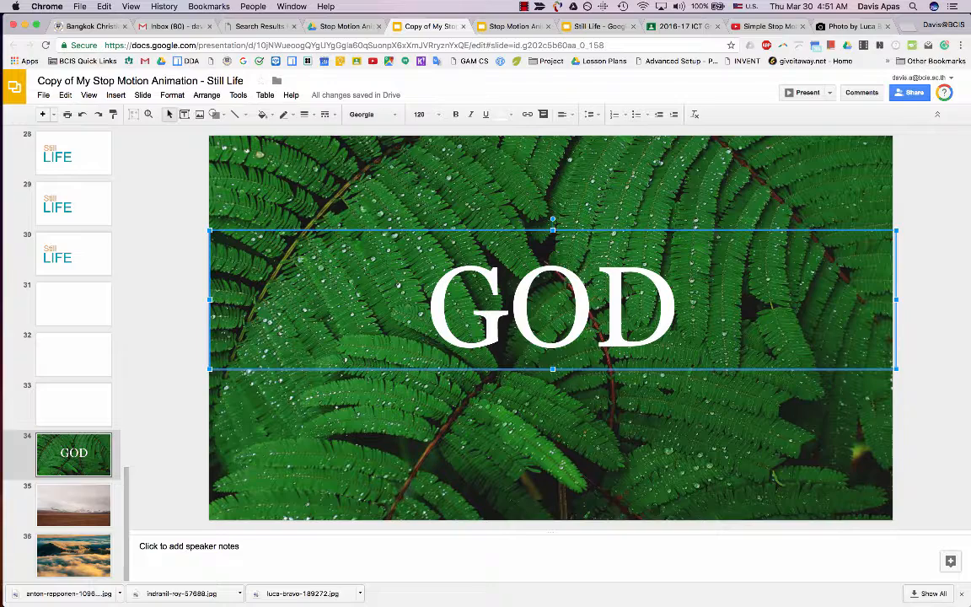
{"action": "key", "text": "Up"}
{"action": "key", "text": "Up"}
{"action": "key", "text": "Up"}
{"action": "key", "text": "Up"}
{"action": "key", "text": "Up"}
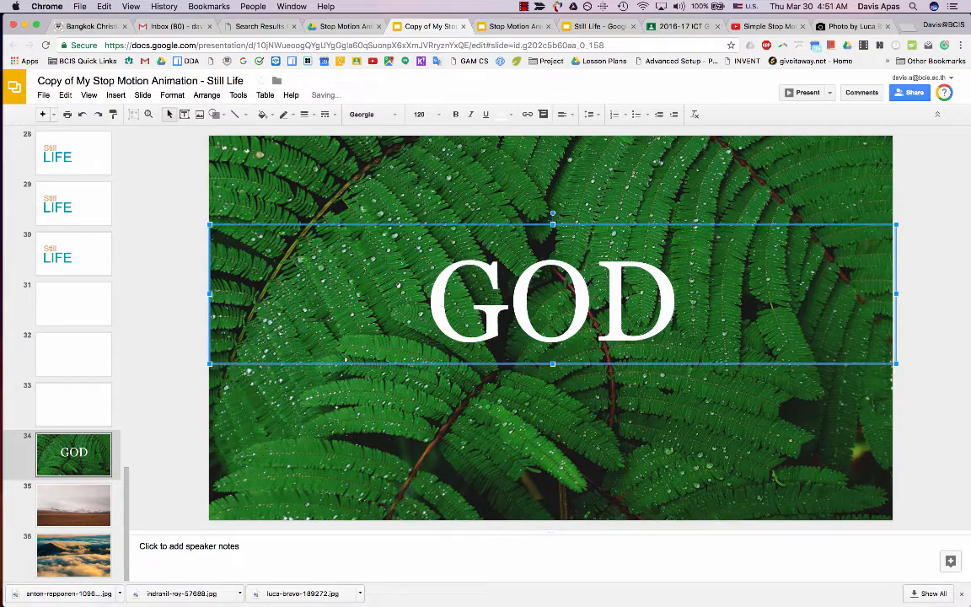
{"action": "key", "text": "Up"}
{"action": "key", "text": "Up"}
{"action": "key", "text": "Up"}
{"action": "key", "text": "Up"}
{"action": "key", "text": "Up"}
{"action": "key", "text": "Up"}
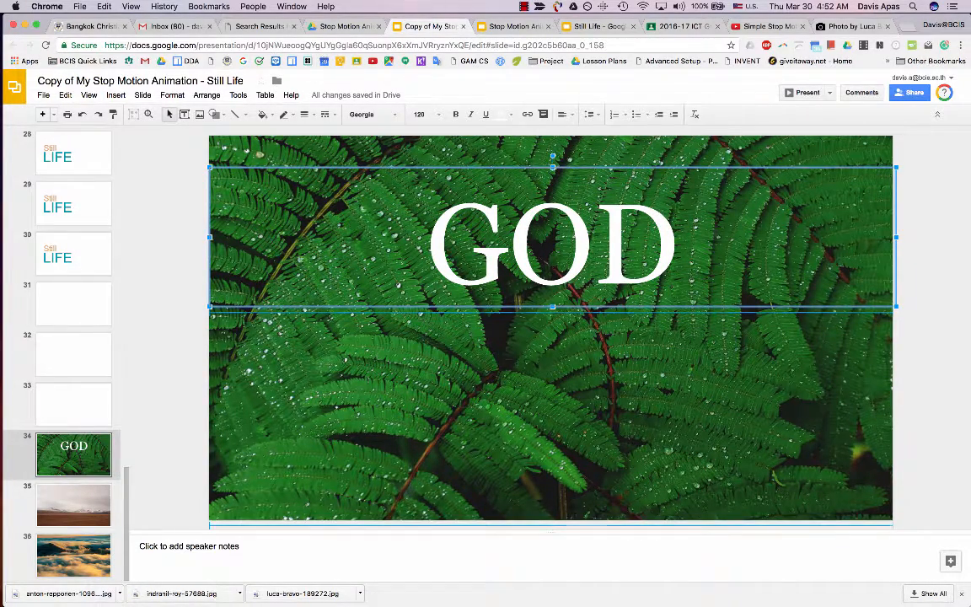
{"action": "left_click_drag", "start_coordinate": [896, 237], "coordinate": [892, 237]}
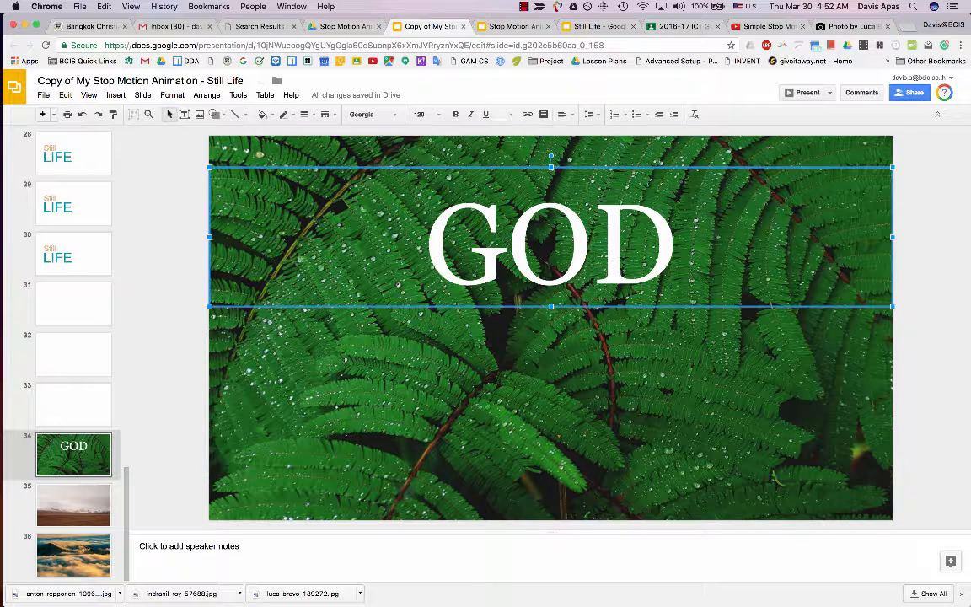
Duplicate the "GOD" text box on slide 34 and place the copy lower, aligned with the original's sides
{"action": "right_click", "coordinate": [553, 171]}
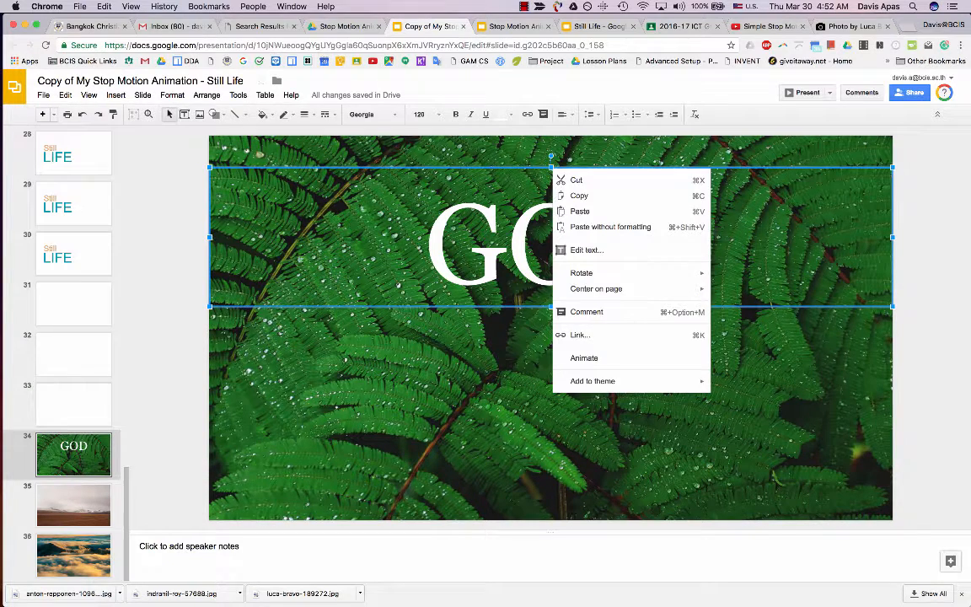
{"action": "left_click", "coordinate": [579, 196]}
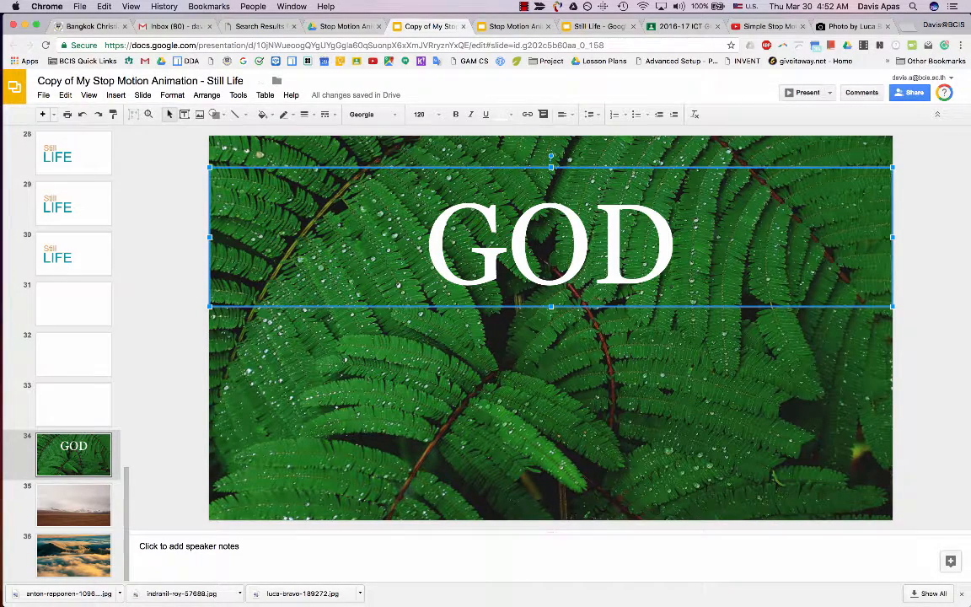
{"action": "right_click", "coordinate": [514, 360]}
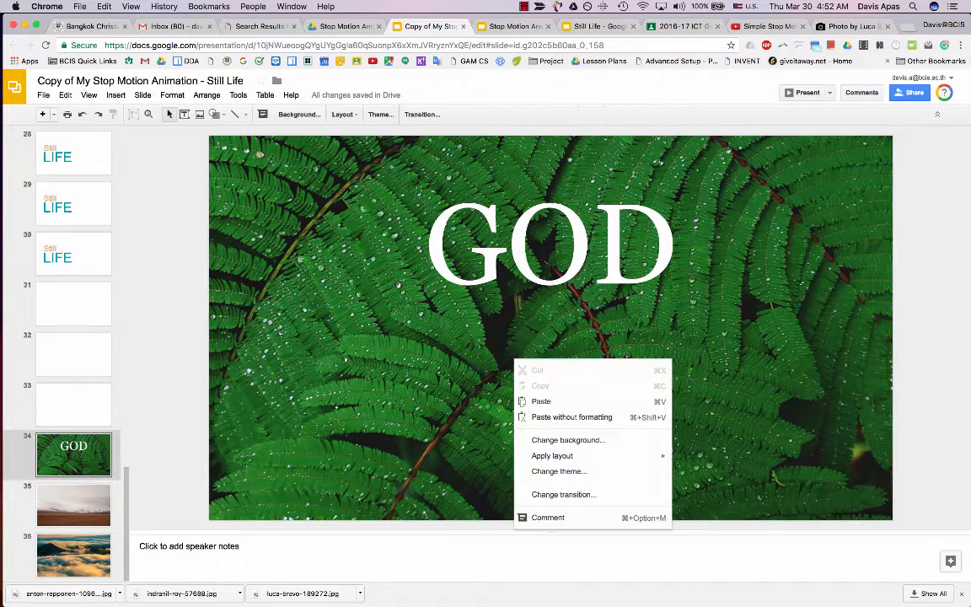
{"action": "left_click", "coordinate": [541, 402]}
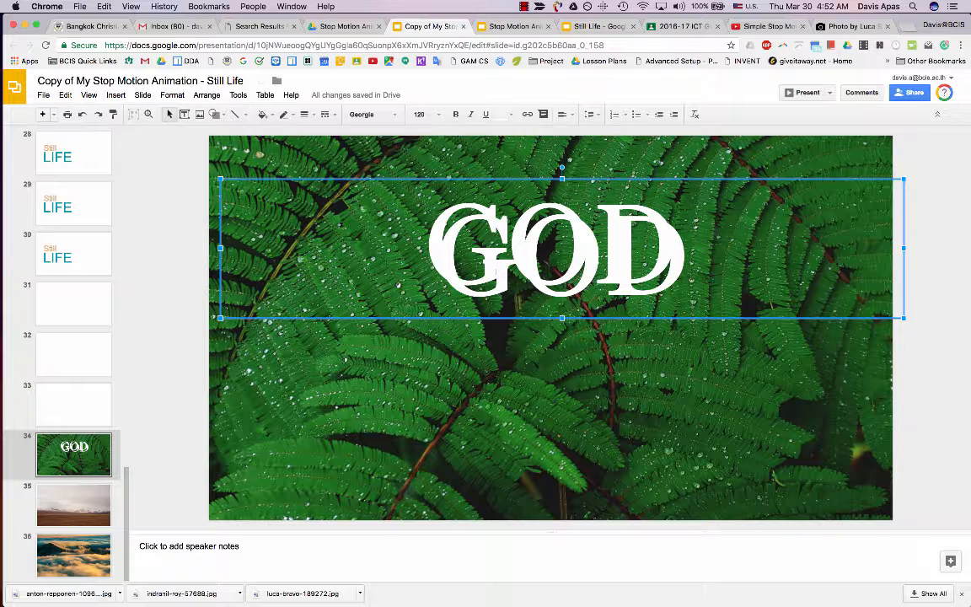
{"action": "left_click_drag", "start_coordinate": [605, 179], "coordinate": [591, 238]}
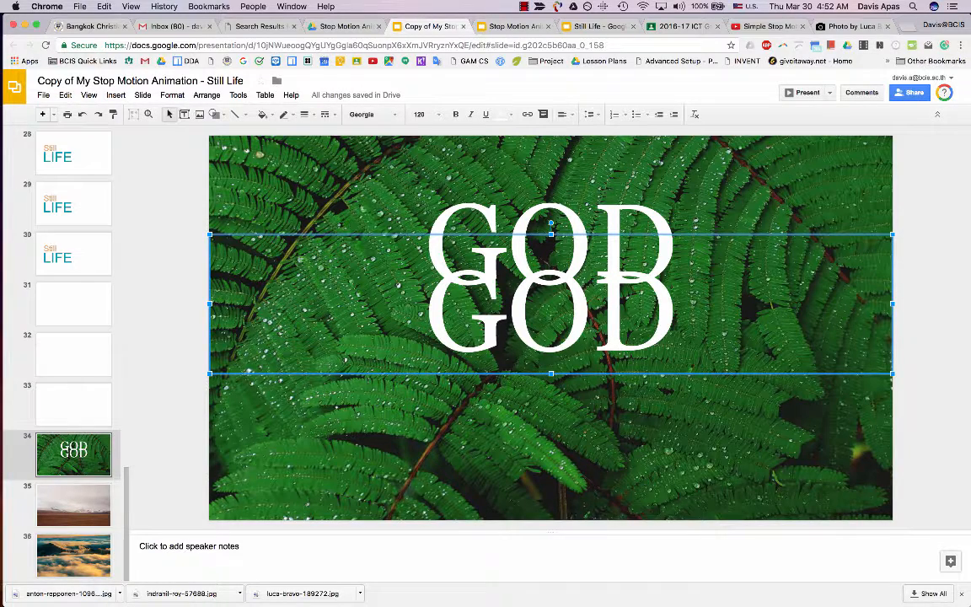
Replace the lower copy's text with "LOVES" and insert a space between each letter to read "L O V E S"
{"action": "left_click_drag", "start_coordinate": [432, 314], "coordinate": [671, 313]}
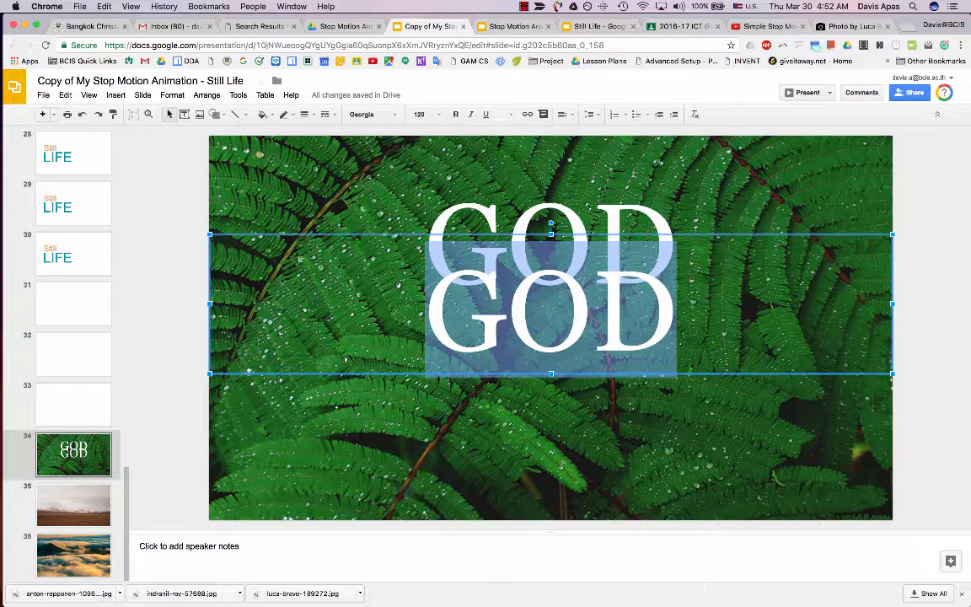
{"action": "type", "text": "LOVES"}
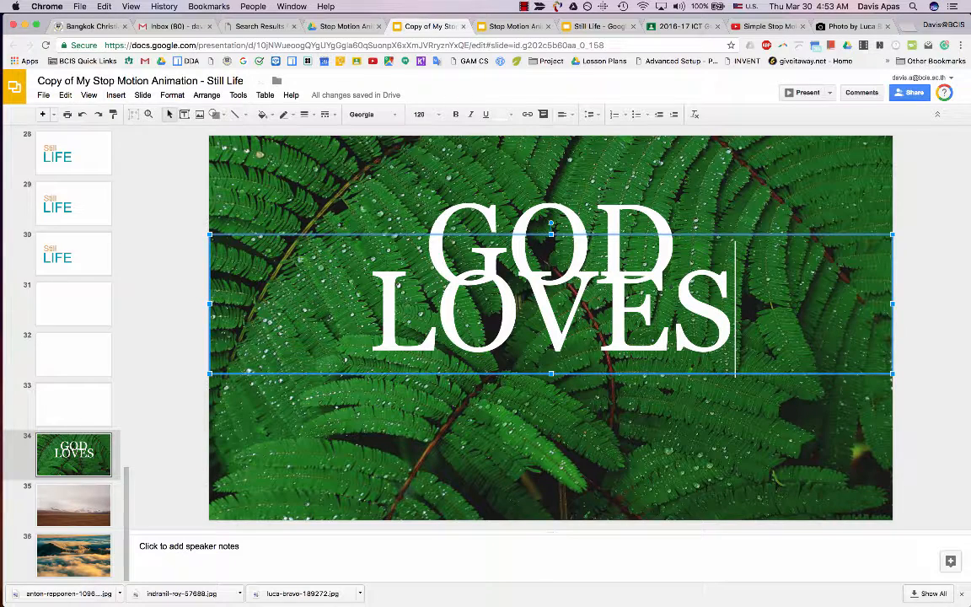
{"action": "left_click", "coordinate": [436, 314]}
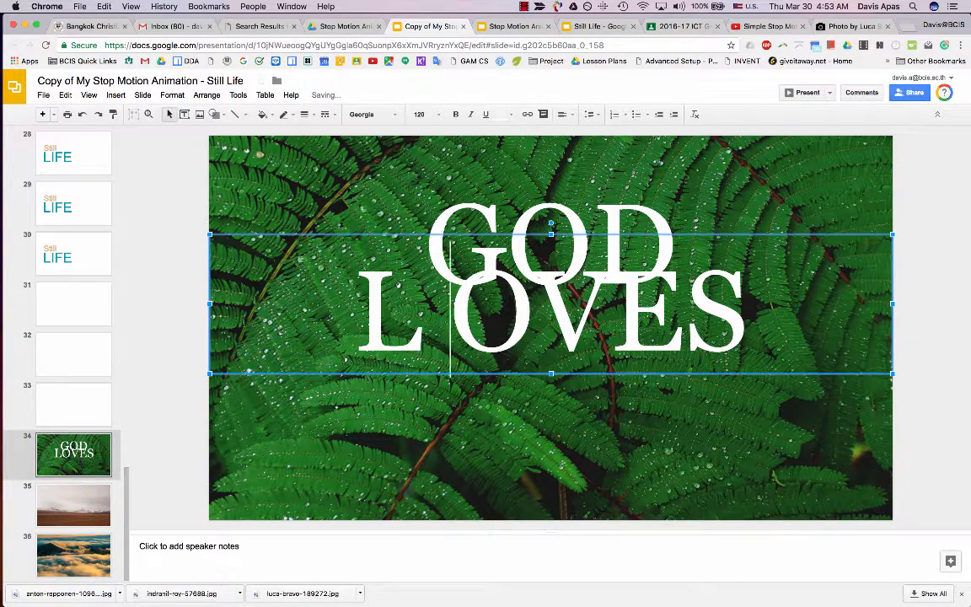
{"action": "key", "text": "Right"}
{"action": "key", "text": "Right"}
{"action": "key", "text": "Right"}
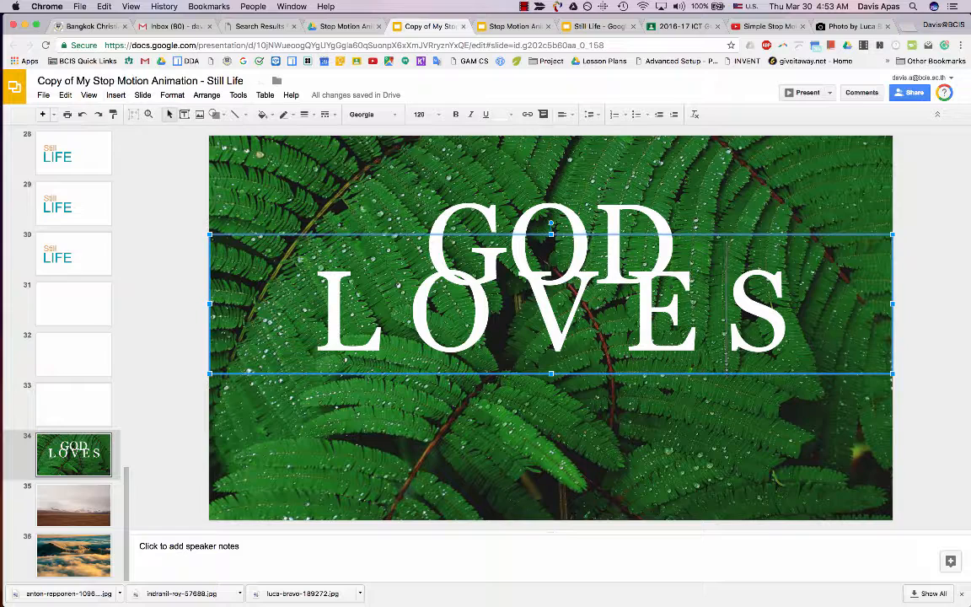
Try font size 72 on the "L O V E S" text and settle on 60
{"action": "left_click_drag", "start_coordinate": [315, 312], "coordinate": [791, 312]}
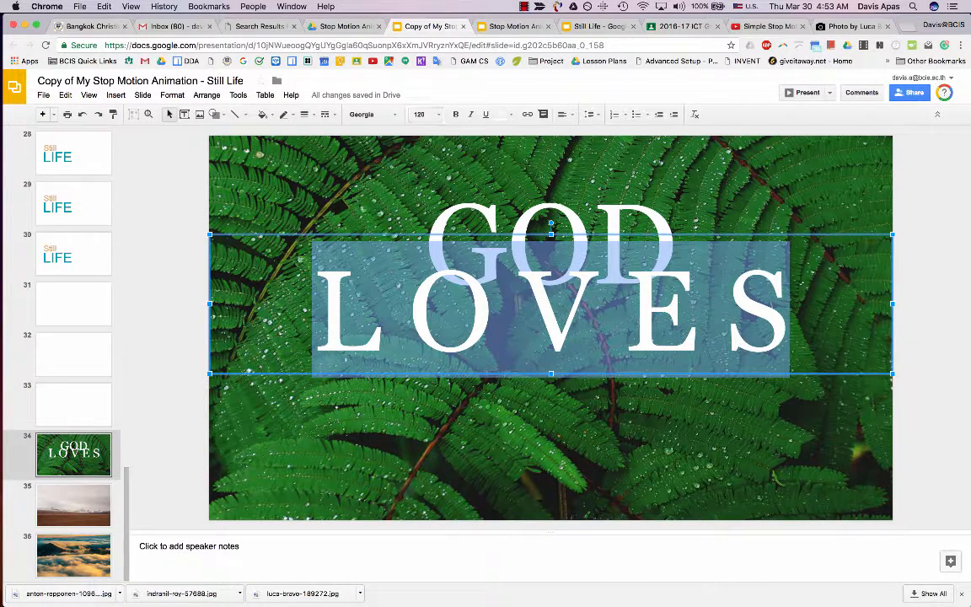
{"action": "left_click", "coordinate": [420, 114]}
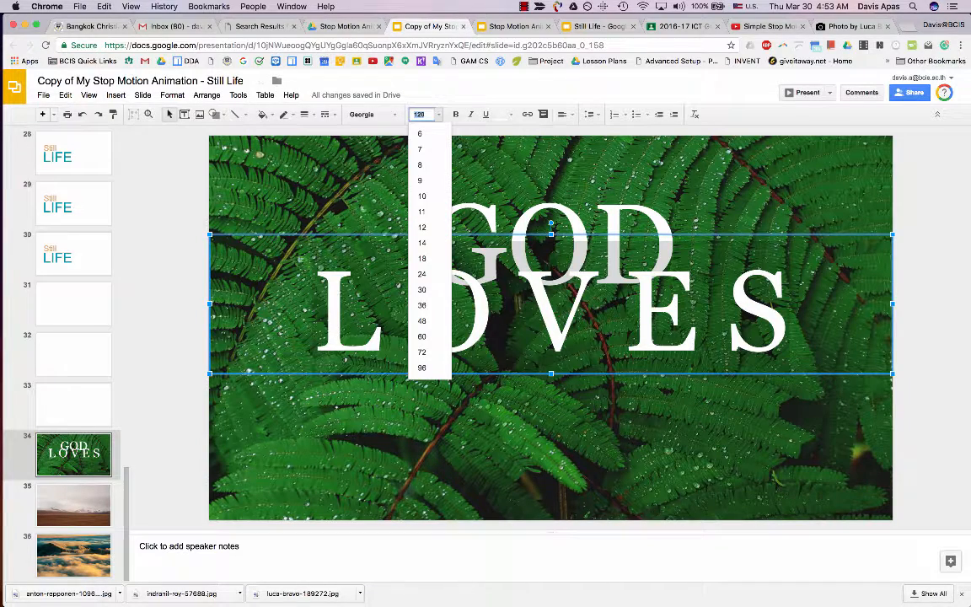
{"action": "type", "text": "72"}
{"action": "key", "text": "Return"}
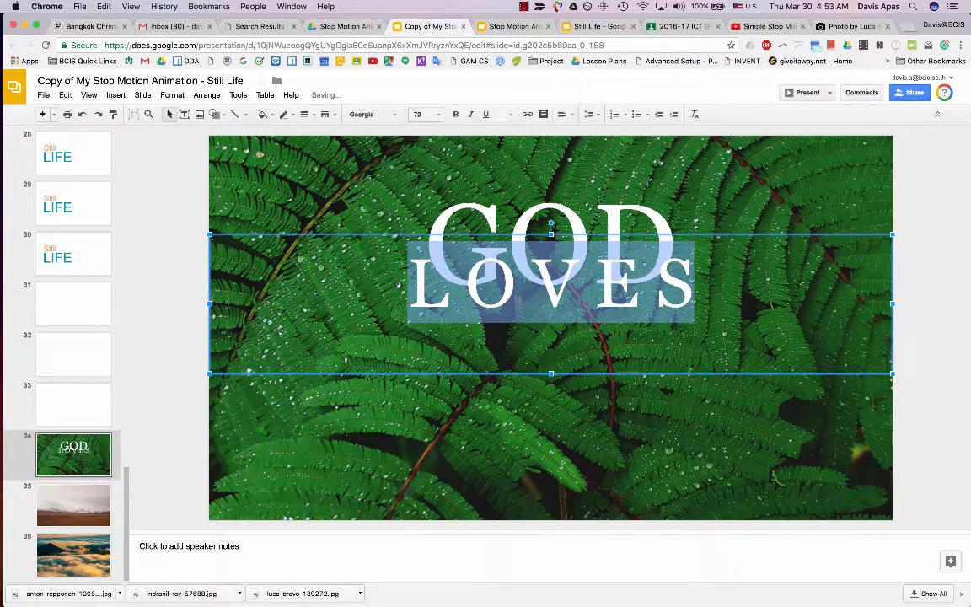
{"action": "left_click", "coordinate": [419, 114]}
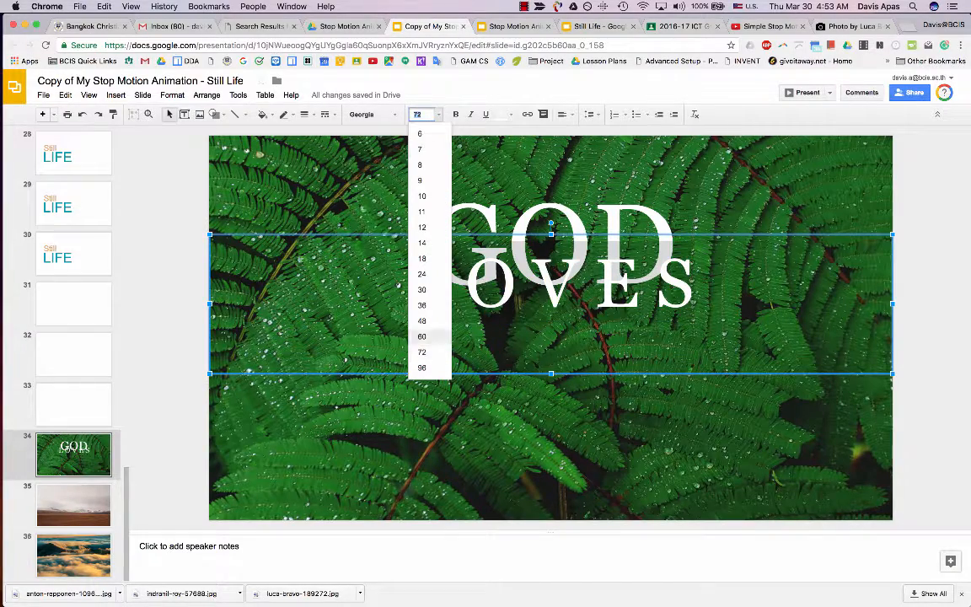
{"action": "left_click", "coordinate": [423, 338]}
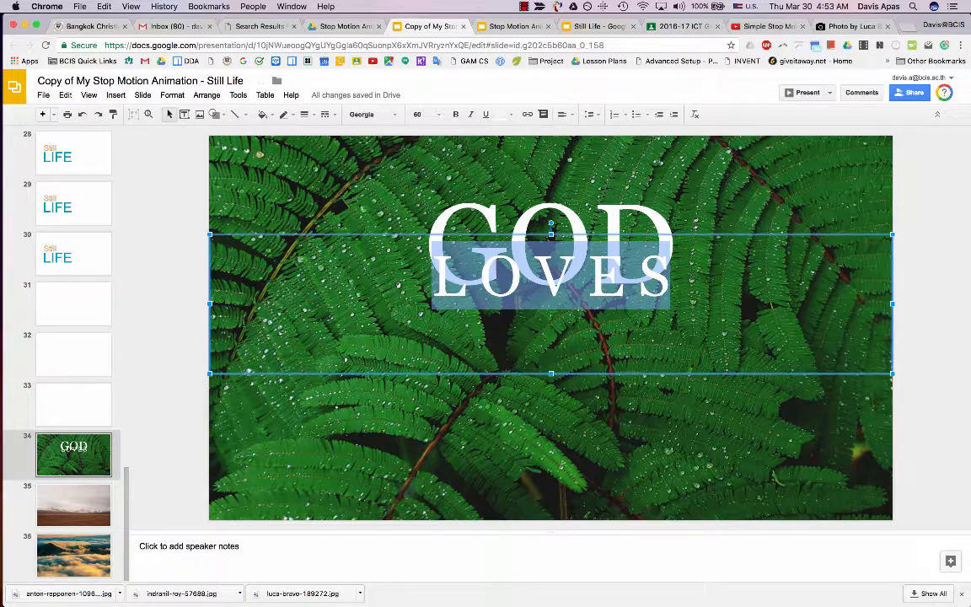
Lower the top edge of the "L O V E S" box so the word sits just beneath "GOD", and trim its bottom edge
{"action": "left_click_drag", "start_coordinate": [551, 234], "coordinate": [552, 267]}
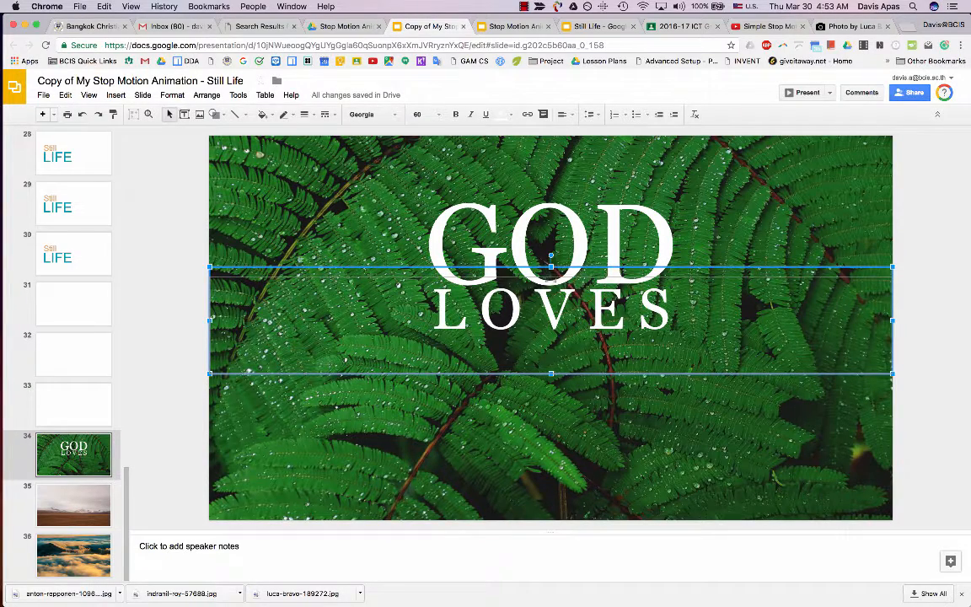
{"action": "left_click_drag", "start_coordinate": [552, 266], "coordinate": [551, 277]}
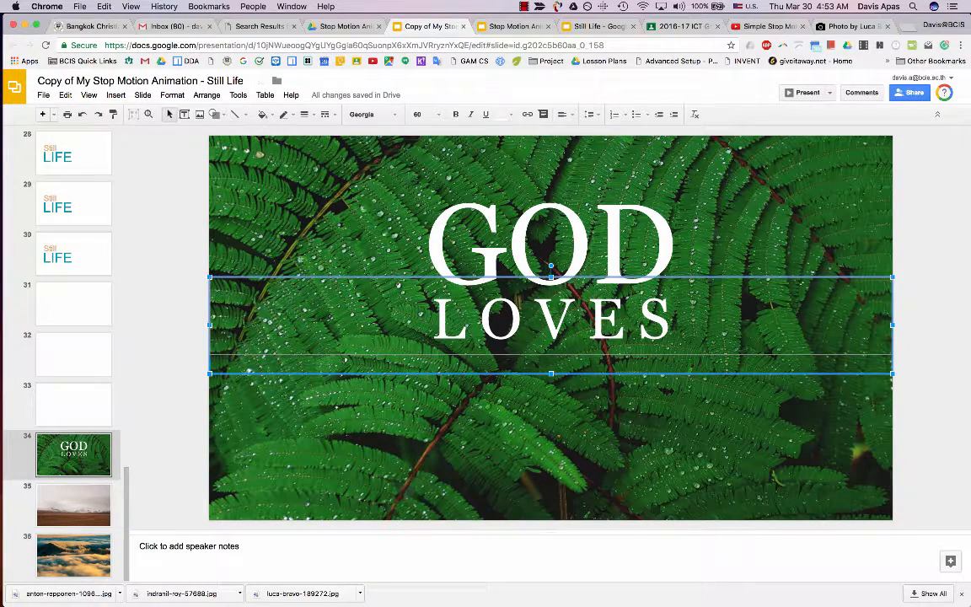
{"action": "left_click_drag", "start_coordinate": [551, 372], "coordinate": [551, 354]}
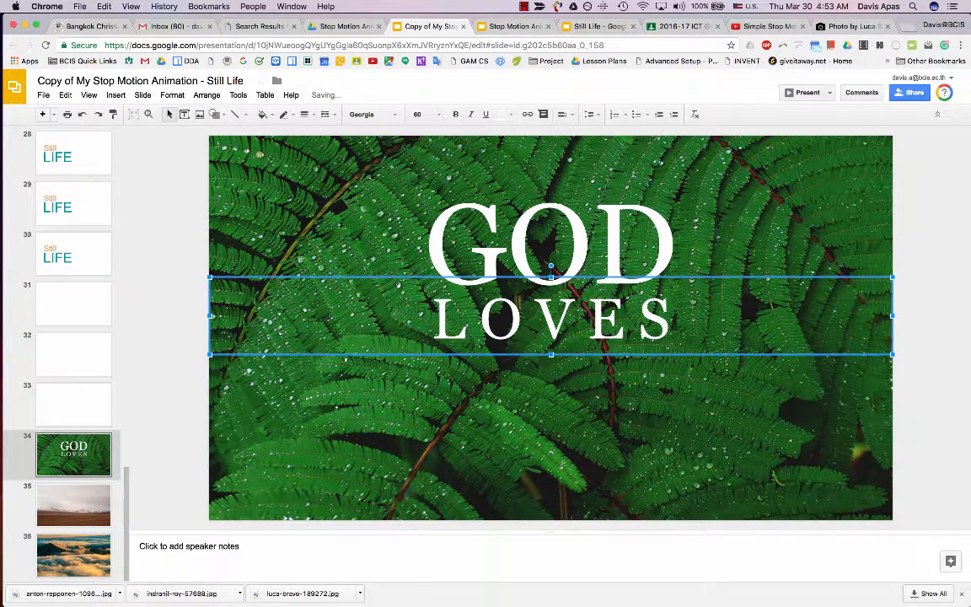
{"action": "key", "text": "Escape"}
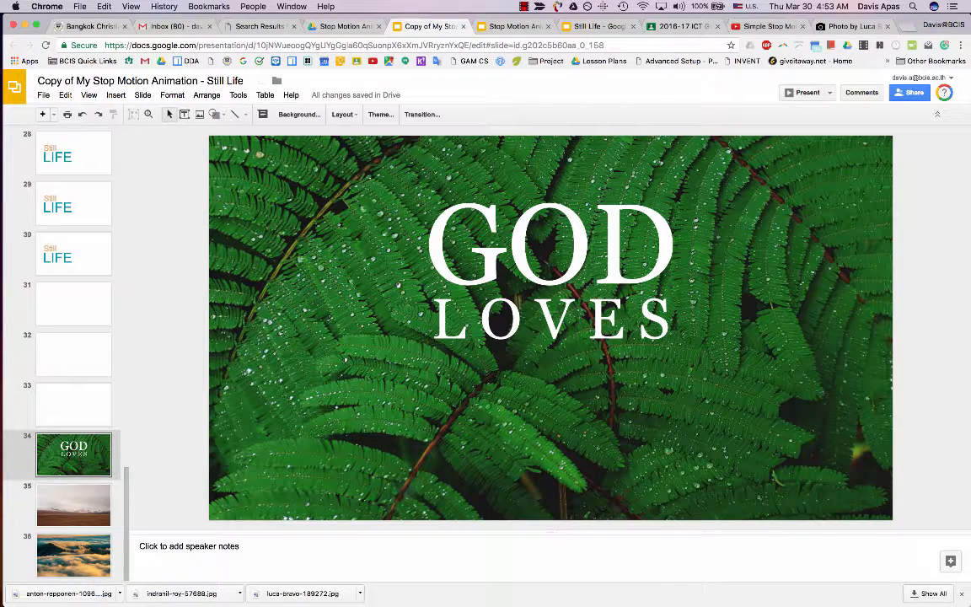
Copy the "GOD" and "L O V E S" text boxes from slide 34 onto photo slides 35 and 36
{"action": "left_click_drag", "start_coordinate": [166, 166], "coordinate": [396, 337]}
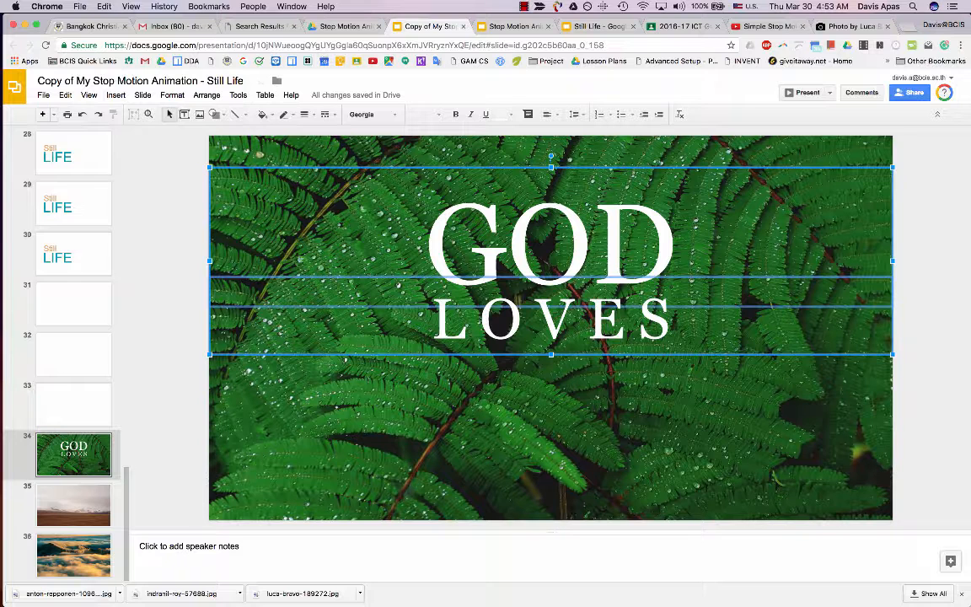
{"action": "left_click", "coordinate": [74, 505]}
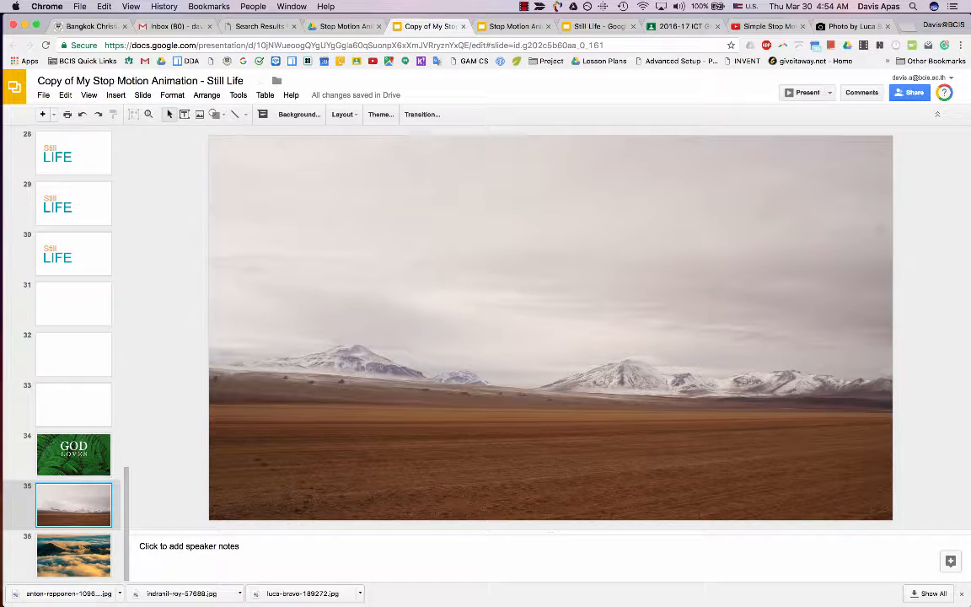
{"action": "key", "text": "ctrl+v"}
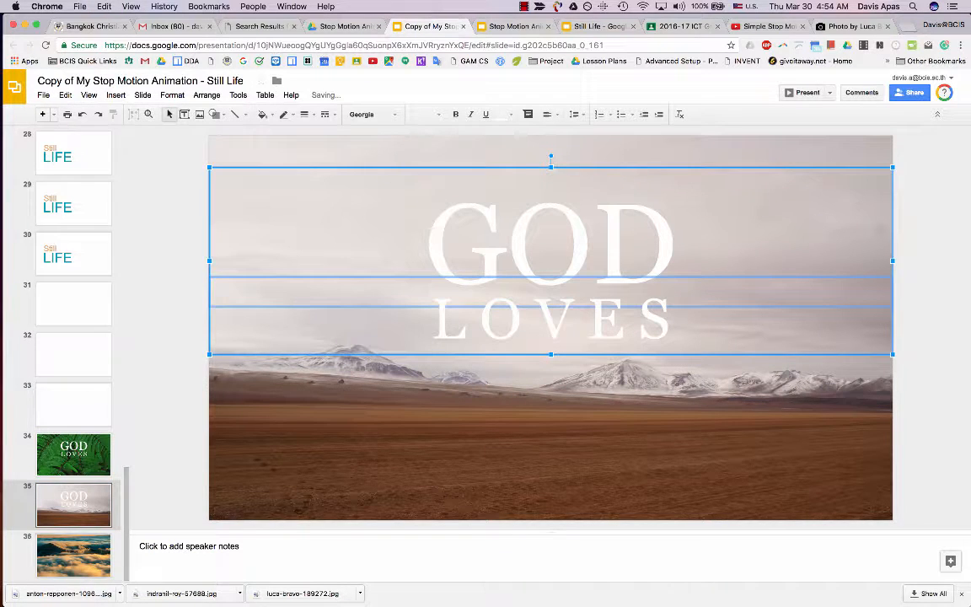
{"action": "left_click", "coordinate": [73, 555]}
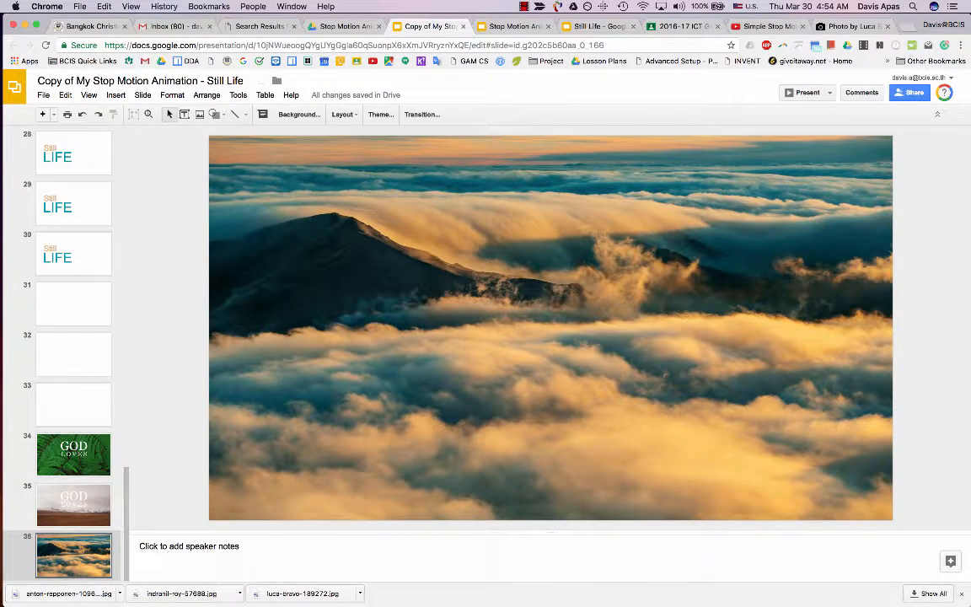
{"action": "key", "text": "super+v"}
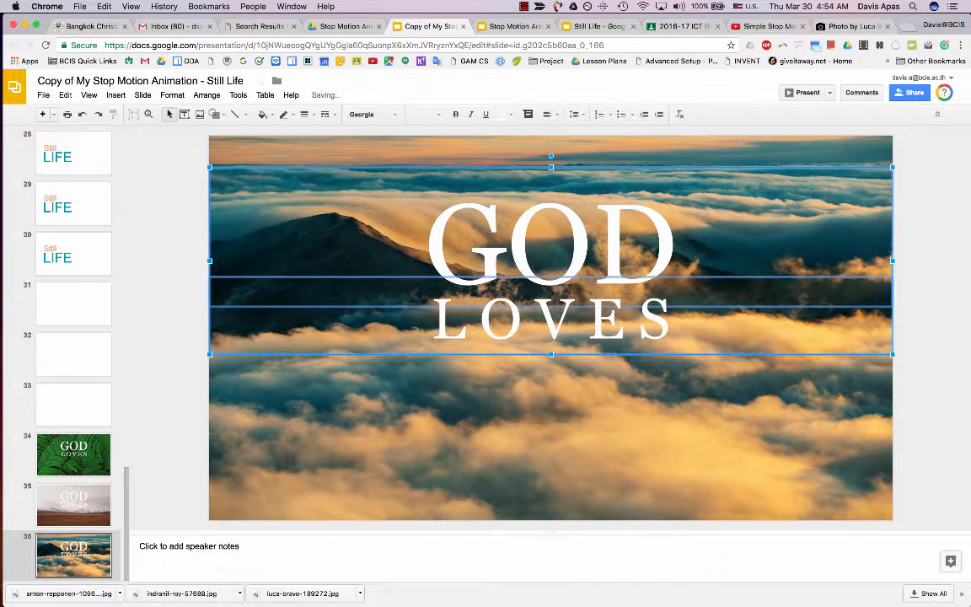
{"action": "key", "text": "Escape"}
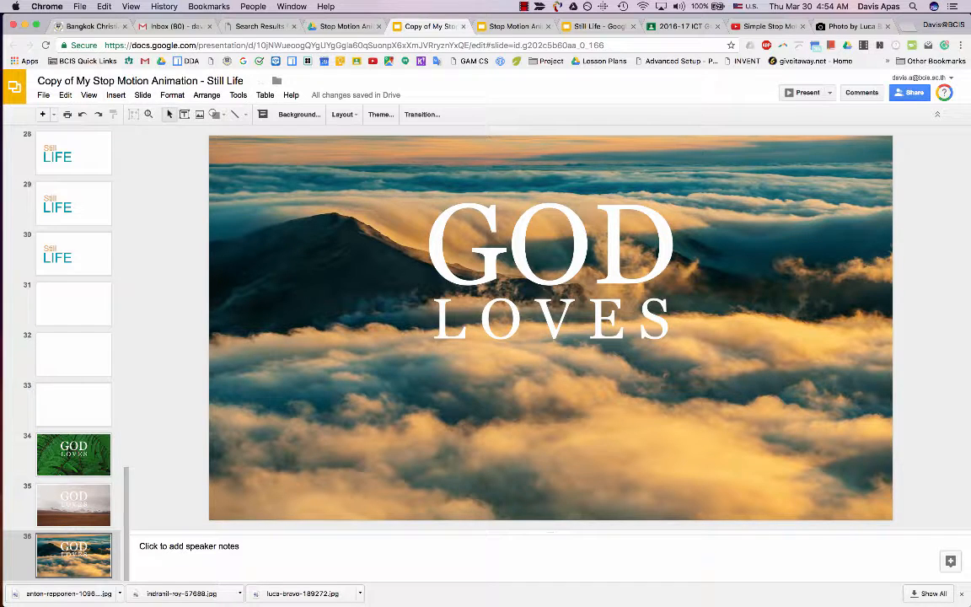
Compare the three photo slides with the "GOD LOVES" text and duplicate the fern slide 34
{"action": "key", "text": "Up"}
{"action": "key", "text": "Up"}
{"action": "key", "text": "Down"}
{"action": "key", "text": "Down"}
{"action": "key", "text": "Up"}
{"action": "key", "text": "Up"}
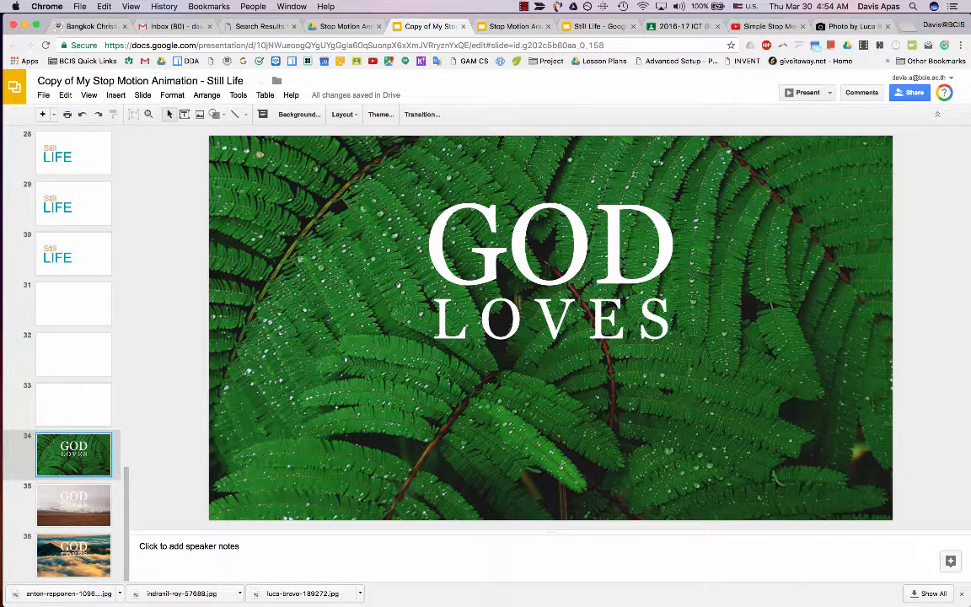
{"action": "right_click", "coordinate": [74, 454]}
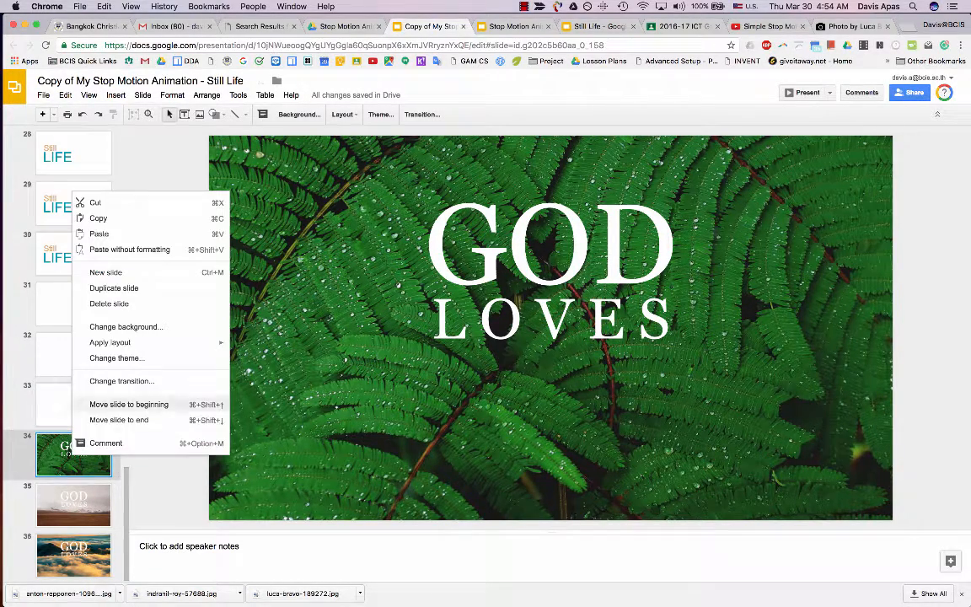
{"action": "left_click", "coordinate": [114, 287]}
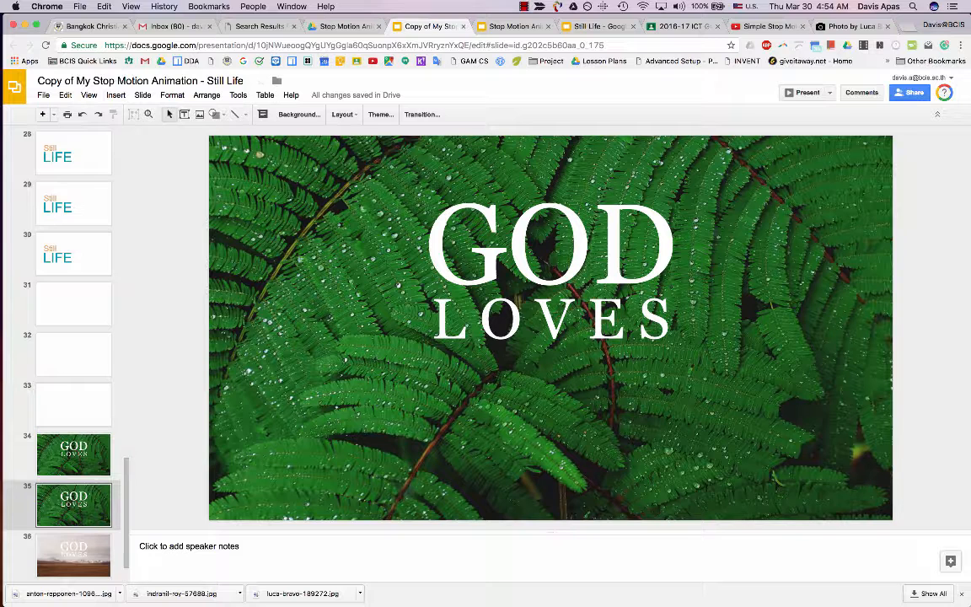
Copy the "GOD" text box on the duplicated fern slide and paste it onto the same slide
{"action": "left_click", "coordinate": [427, 242]}
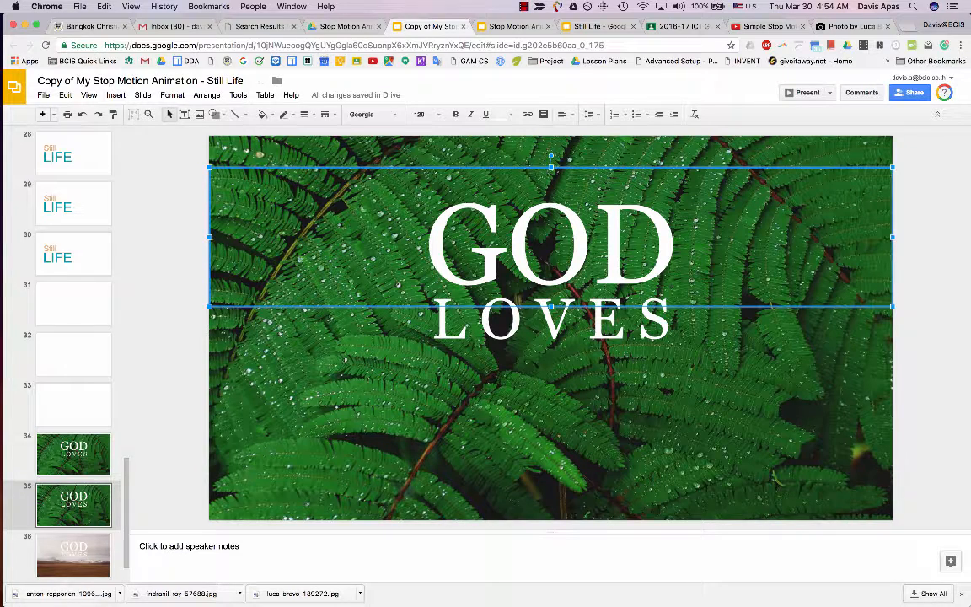
{"action": "right_click", "coordinate": [553, 173]}
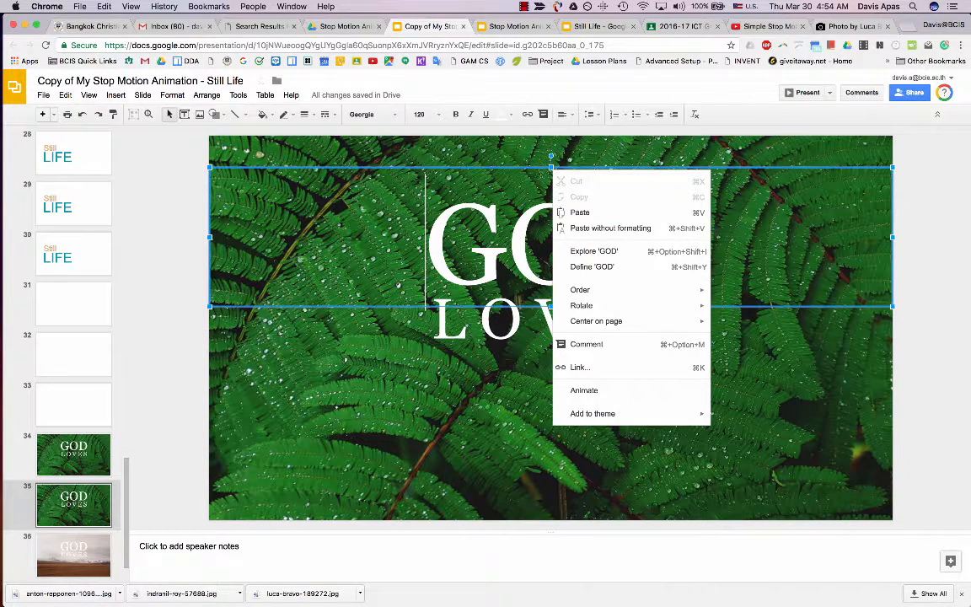
{"action": "key", "text": "Escape"}
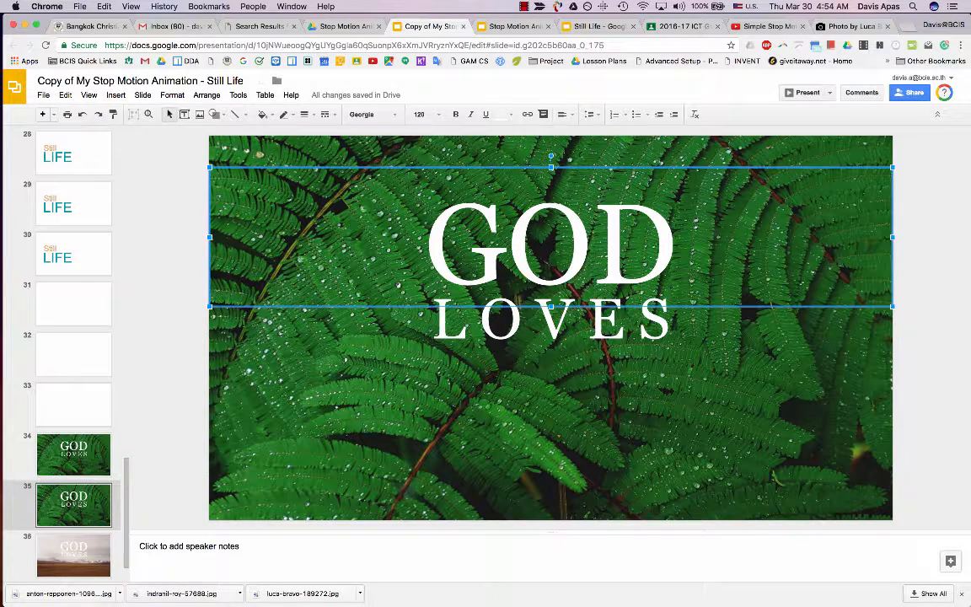
{"action": "right_click", "coordinate": [541, 168]}
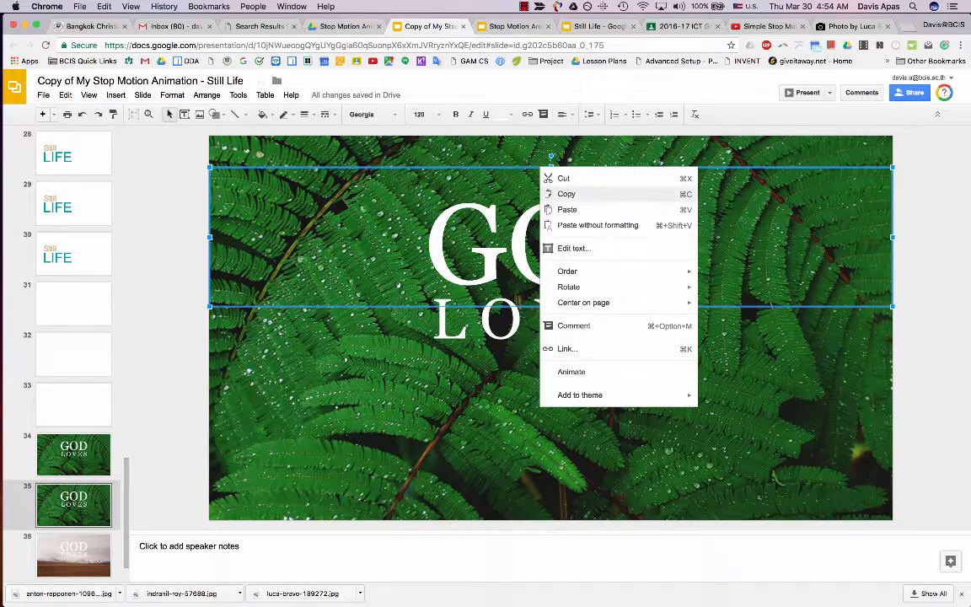
{"action": "left_click", "coordinate": [566, 194]}
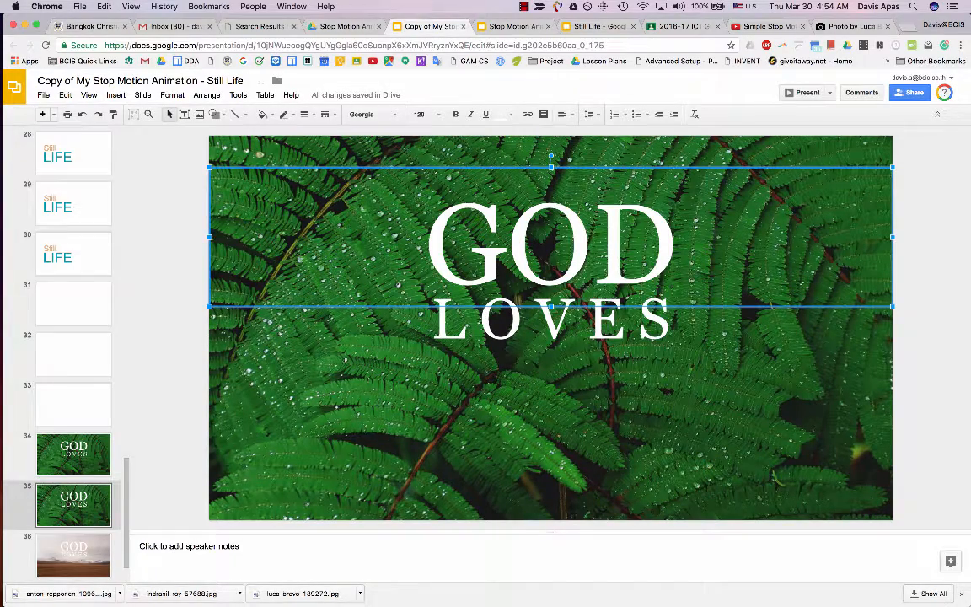
{"action": "key", "text": "Escape"}
{"action": "right_click", "coordinate": [178, 209]}
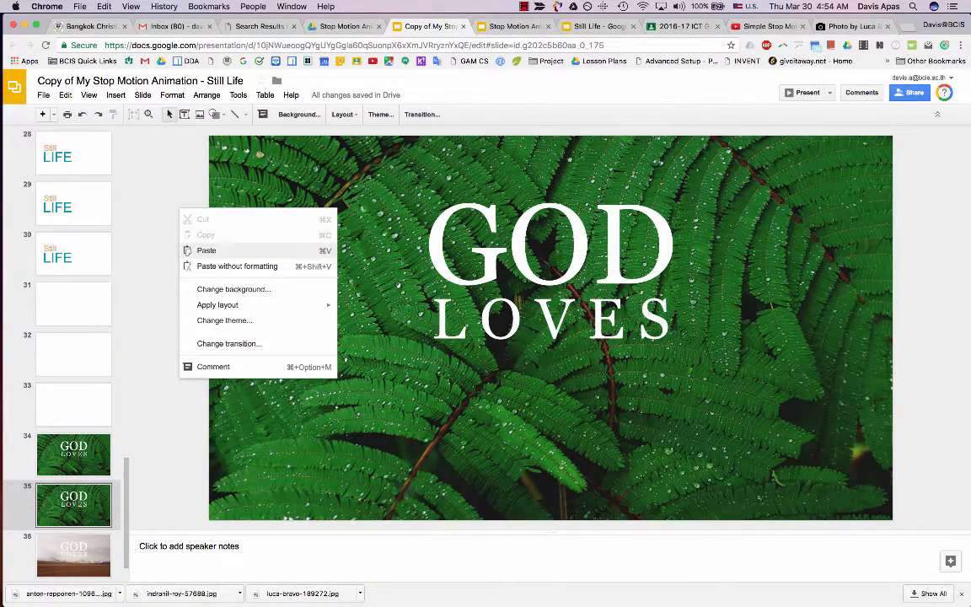
{"action": "left_click", "coordinate": [202, 249]}
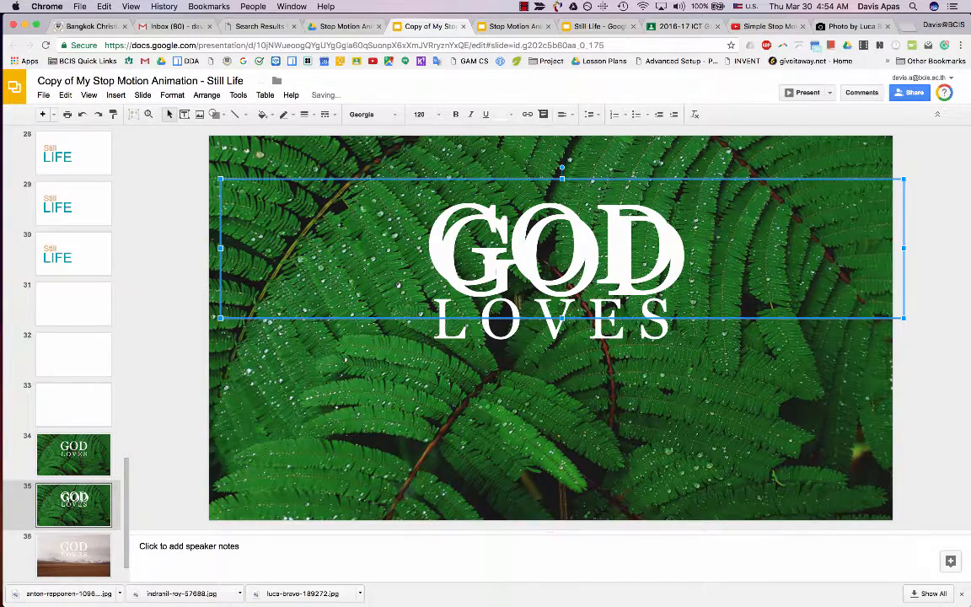
Move the pasted "GOD" box down so its word sits just beneath "L O V E S", aligned with the original
{"action": "left_click_drag", "start_coordinate": [584, 180], "coordinate": [572, 292]}
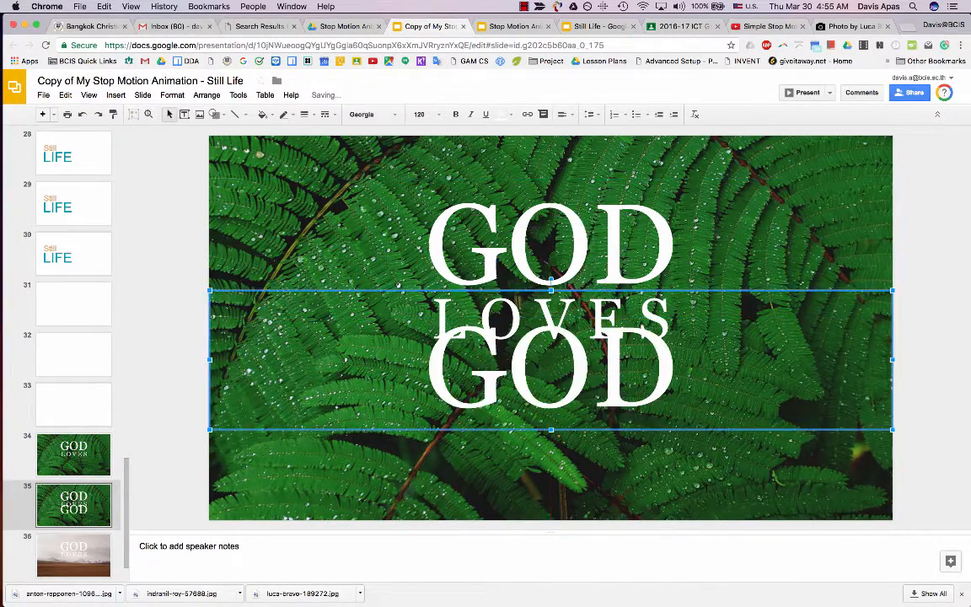
{"action": "key", "text": "Down"}
{"action": "key", "text": "Down"}
{"action": "key", "text": "Down"}
{"action": "key", "text": "Down"}
{"action": "key", "text": "Down"}
{"action": "key", "text": "Down"}
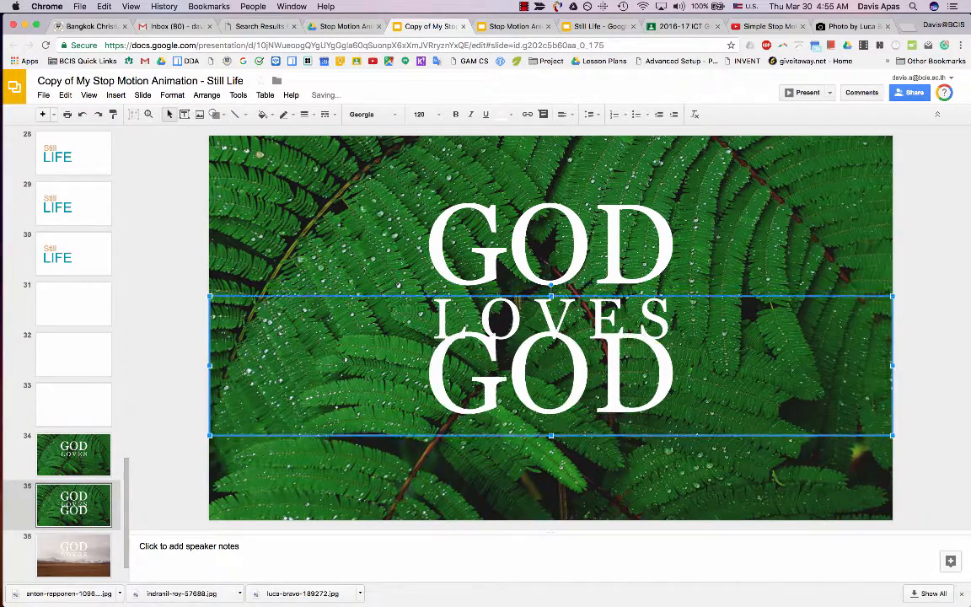
{"action": "key", "text": "Down"}
{"action": "key", "text": "Down"}
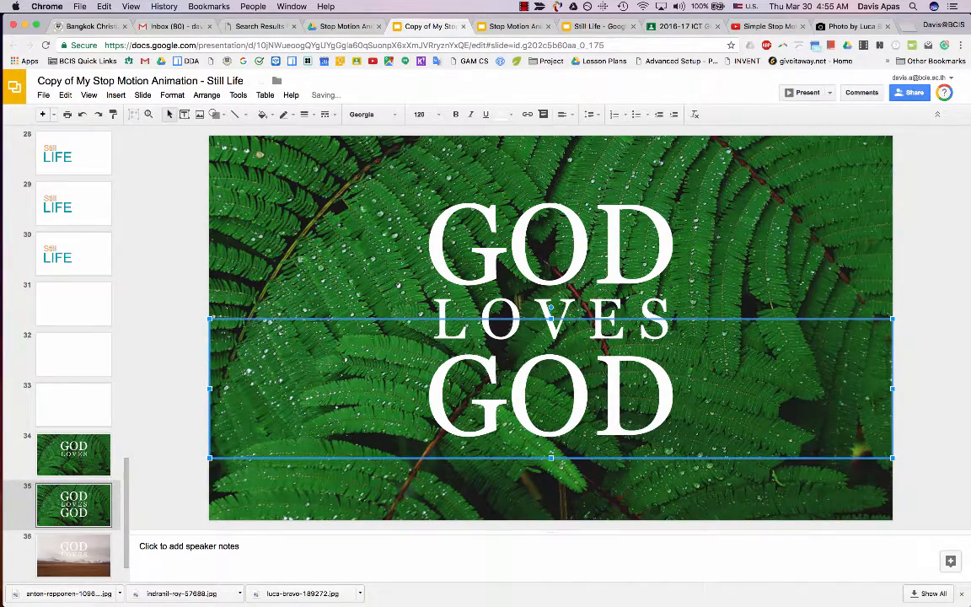
{"action": "key", "text": "Up"}
{"action": "key", "text": "Up"}
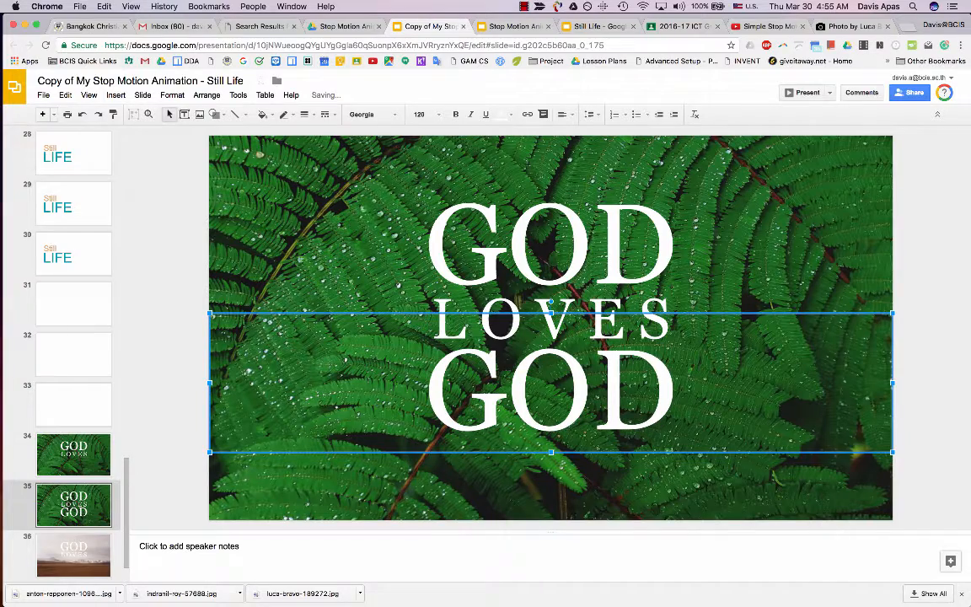
Replace the text of the lower "GOD" copy with "YOU"
{"action": "left_click", "coordinate": [595, 391]}
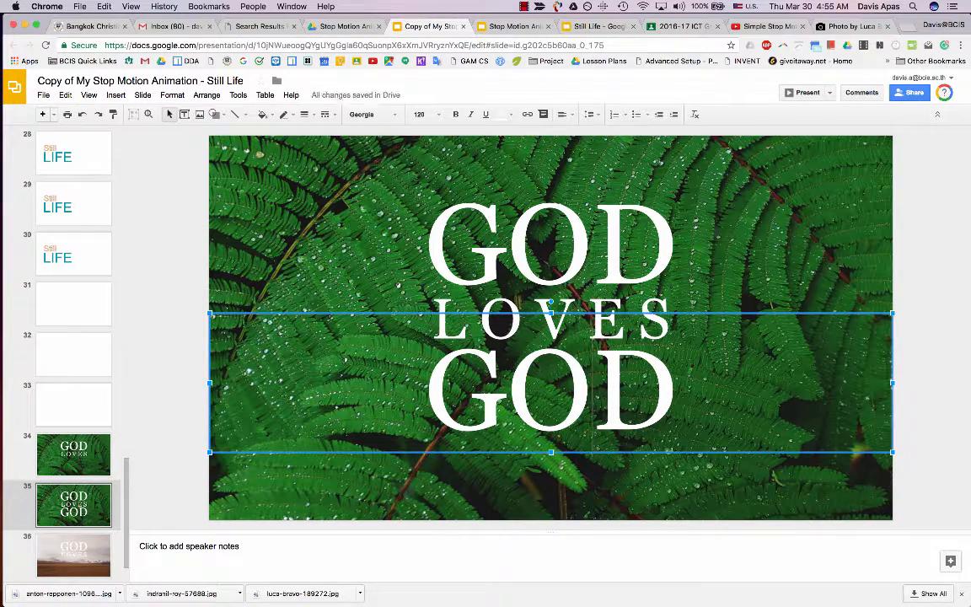
{"action": "key", "text": "super+a"}
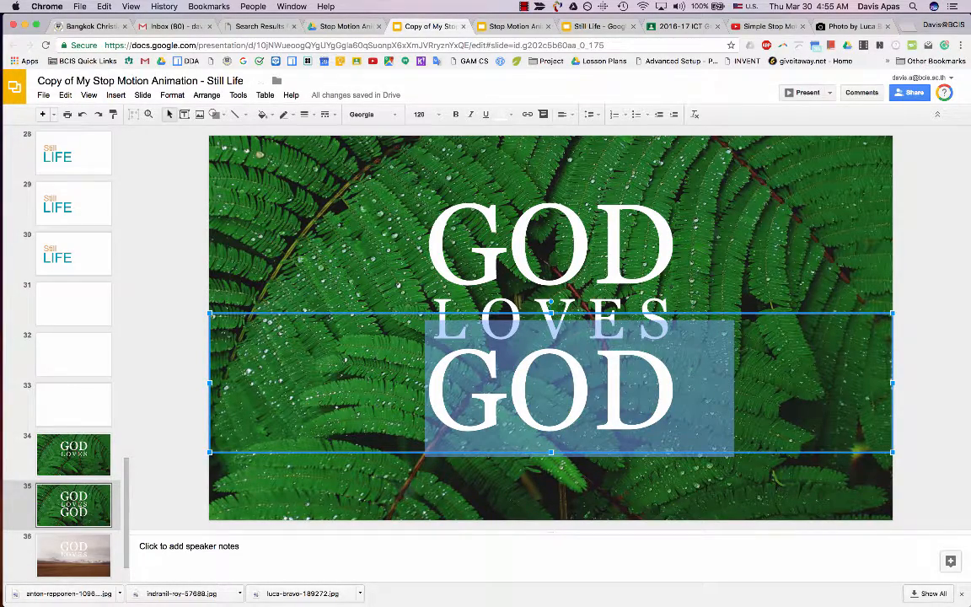
{"action": "type", "text": "Y"}
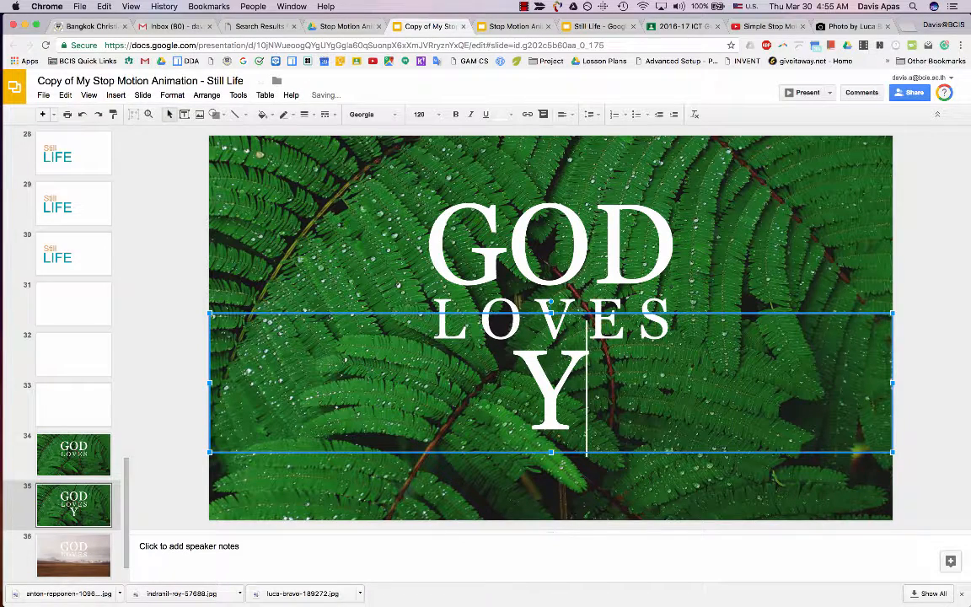
{"action": "type", "text": "OU"}
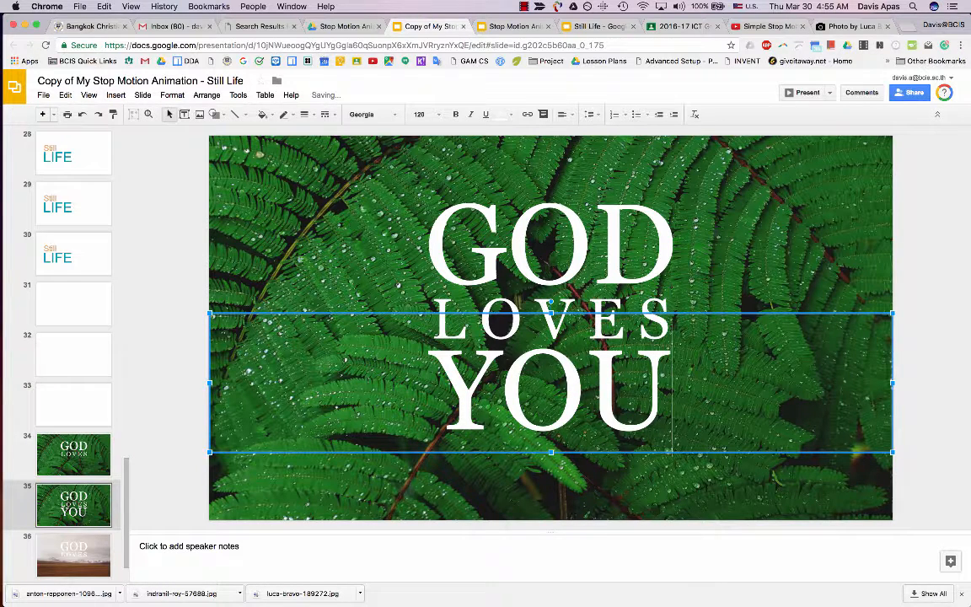
Set the "YOU" text to font size 100 and space its letters out to read "Y O U"
{"action": "key", "text": "shift+Left"}
{"action": "key", "text": "shift+Left"}
{"action": "key", "text": "shift+Left"}
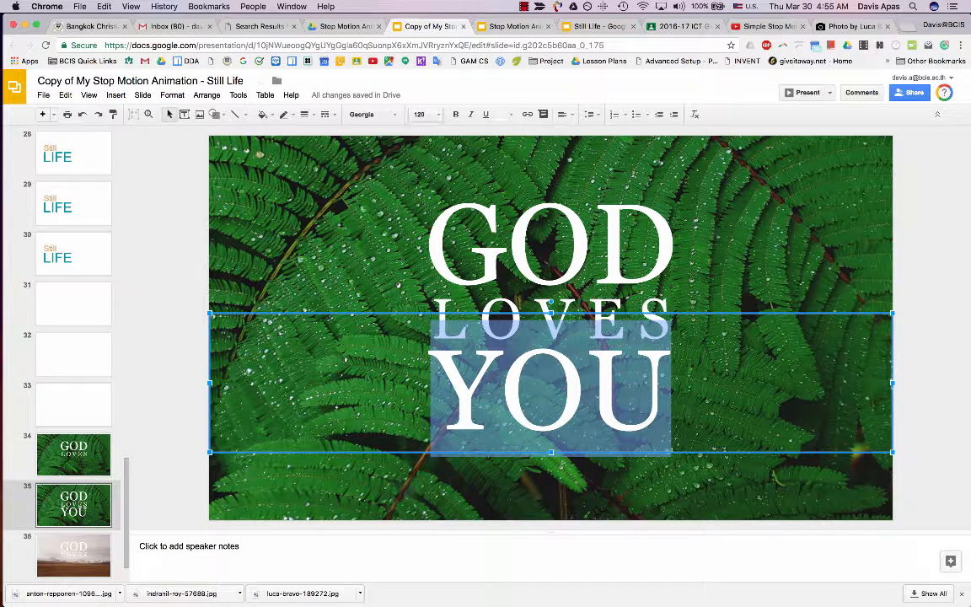
{"action": "left_click", "coordinate": [421, 113]}
{"action": "type", "text": "1"}
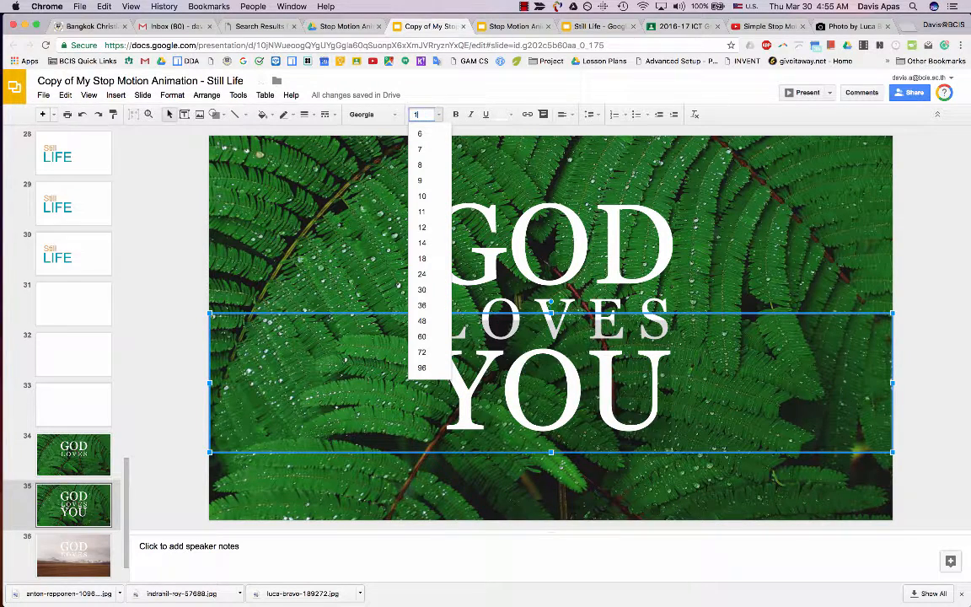
{"action": "type", "text": "00"}
{"action": "key", "text": "Return"}
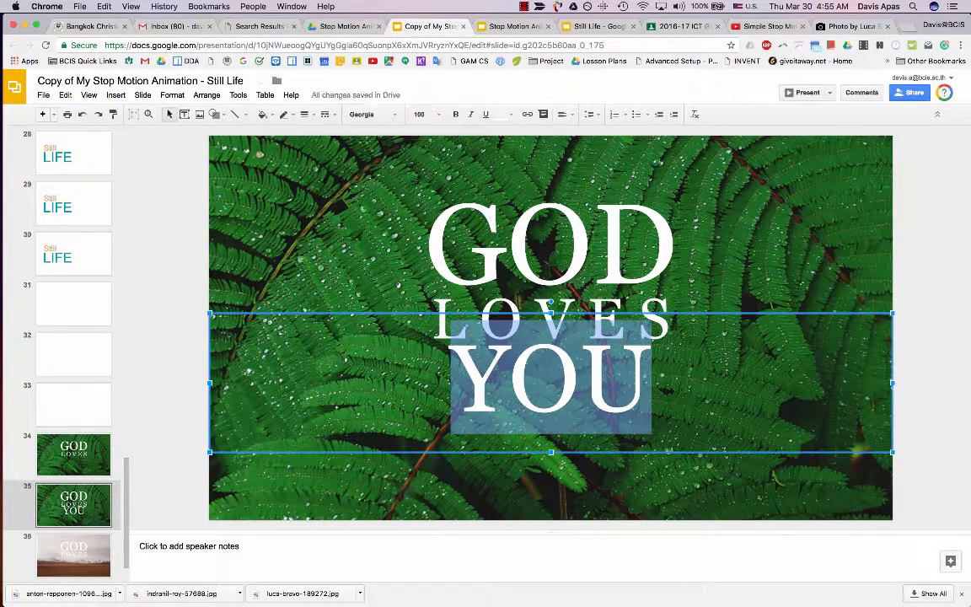
{"action": "left_click", "coordinate": [509, 378]}
{"action": "key", "text": "Right"}
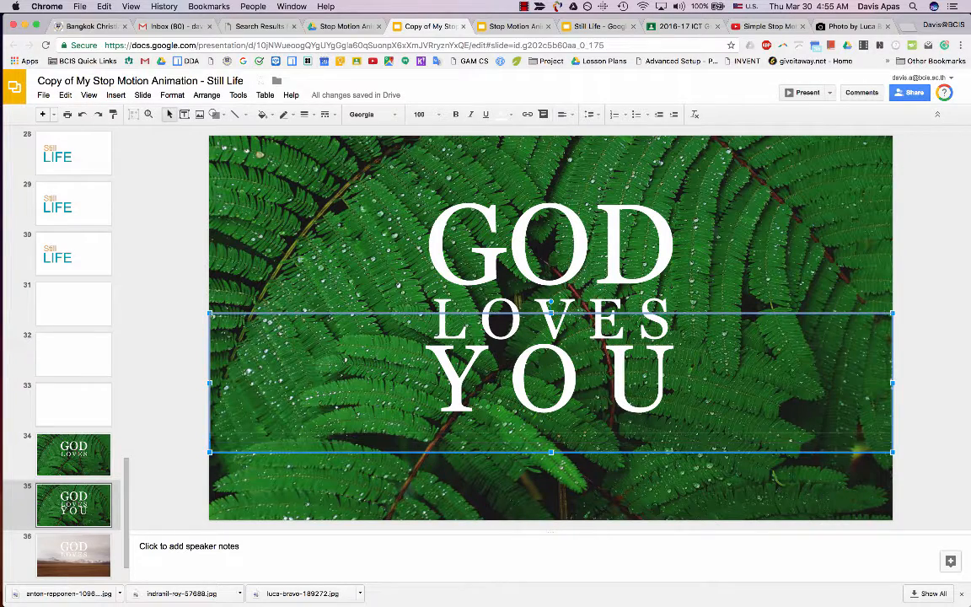
Trim the bottom edge of the "Y O U" box and nudge the box slightly lower beneath "L O V E S"
{"action": "left_click_drag", "start_coordinate": [551, 452], "coordinate": [551, 433]}
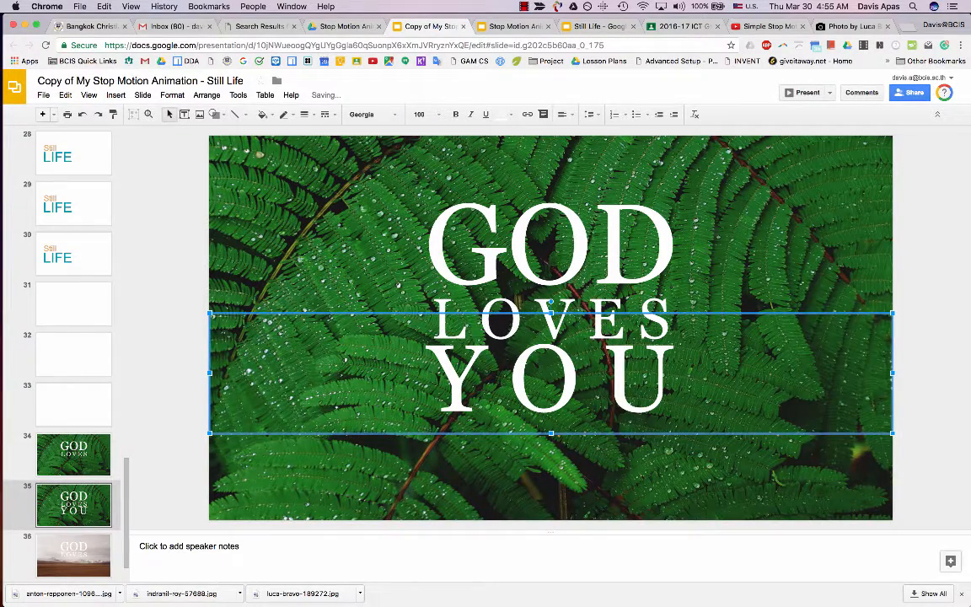
{"action": "key", "text": "Down"}
{"action": "key", "text": "Down"}
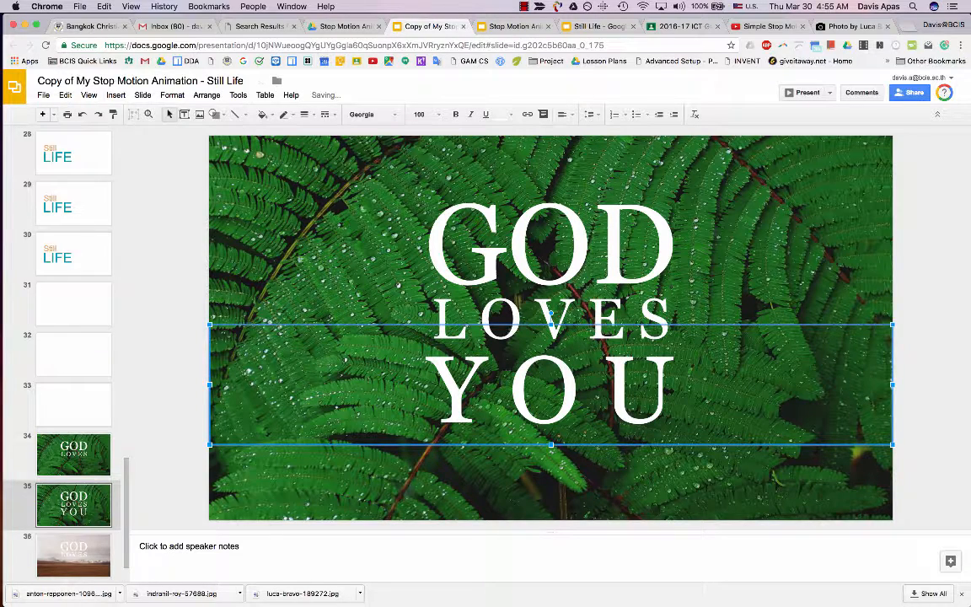
{"action": "key", "text": "Escape"}
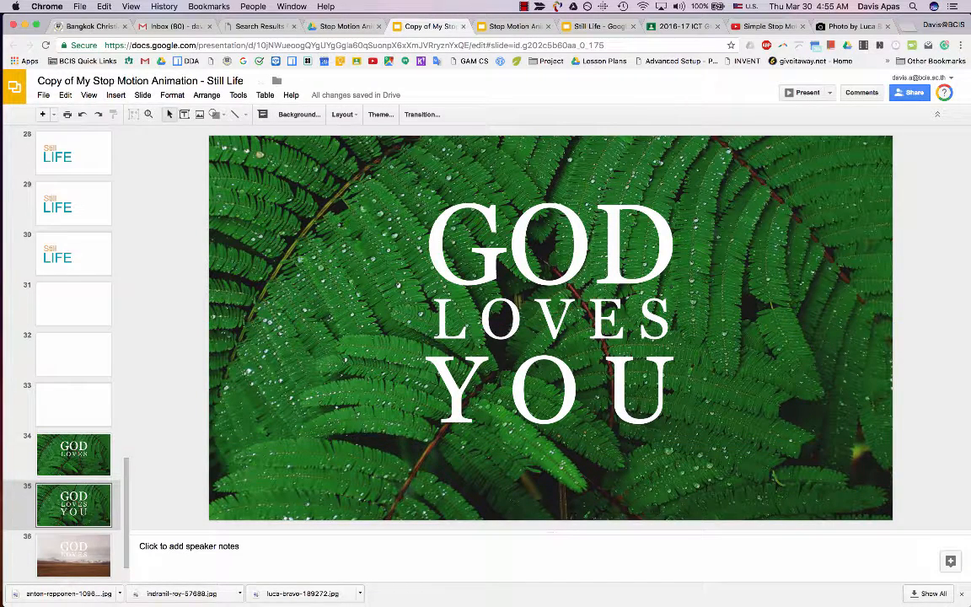
Delete "O U" so only "Y" remains, and narrow the text box to fit around that single letter
{"action": "left_click", "coordinate": [486, 384]}
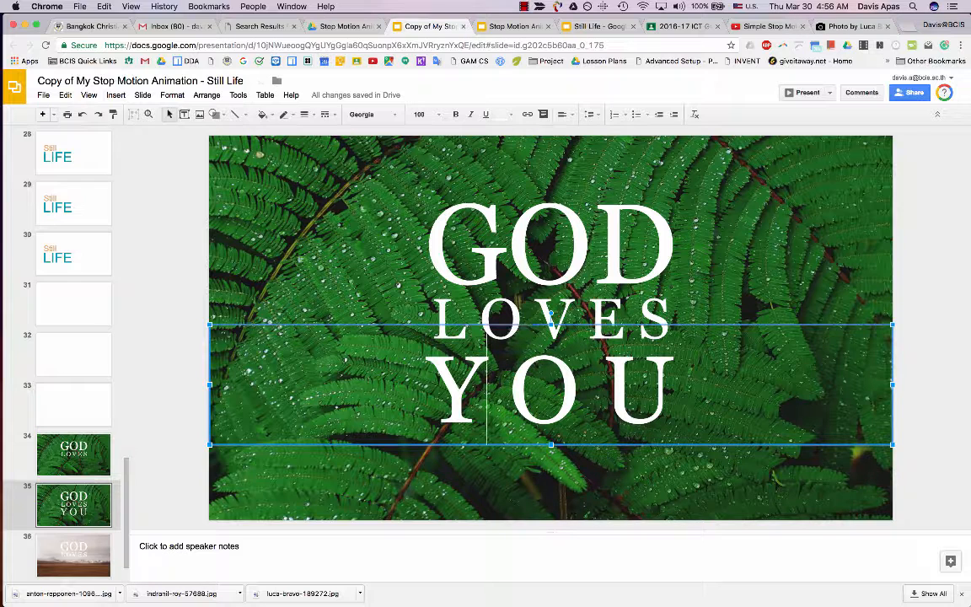
{"action": "key", "text": "shift+End"}
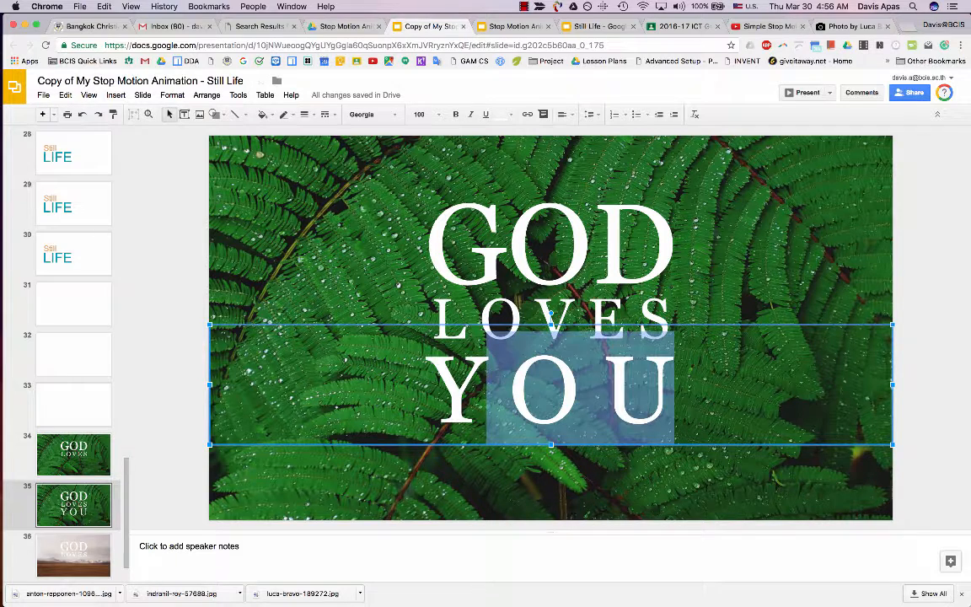
{"action": "key", "text": "BackSpace"}
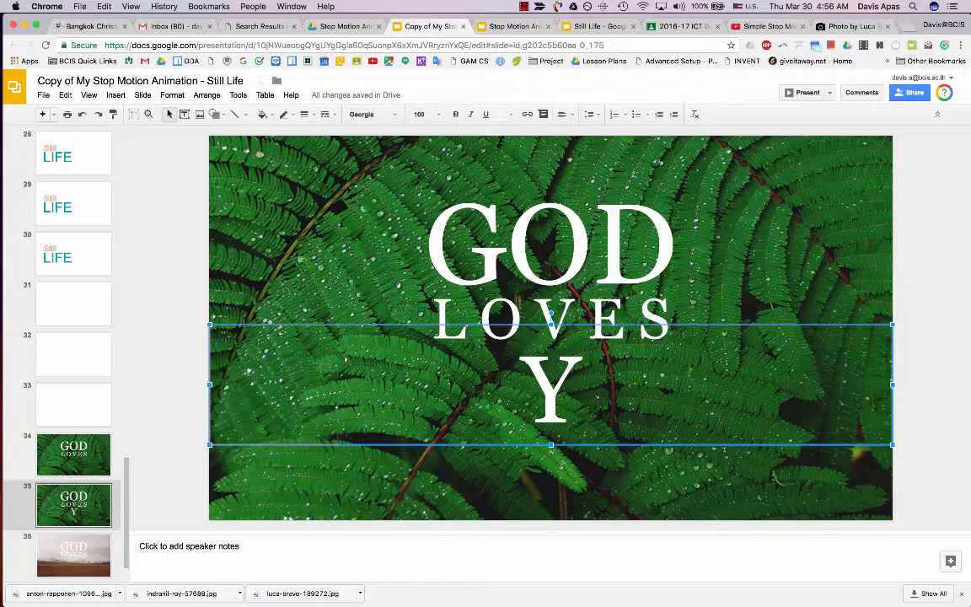
{"action": "left_click_drag", "start_coordinate": [893, 385], "coordinate": [328, 384]}
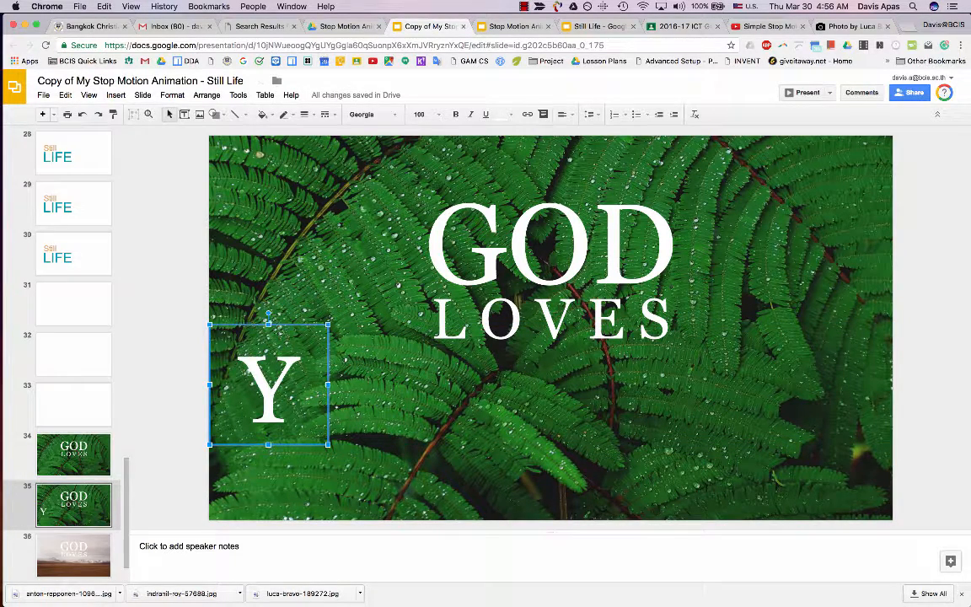
Duplicate the "Y" text box and place the copy directly to the right of the original
{"action": "right_click", "coordinate": [277, 322]}
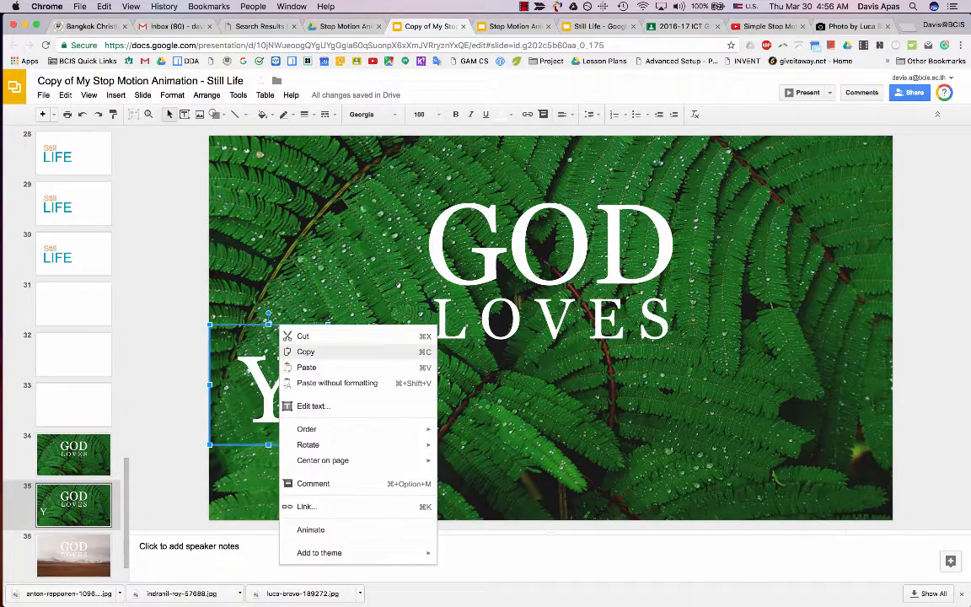
{"action": "left_click", "coordinate": [303, 352]}
{"action": "key", "text": "super+v"}
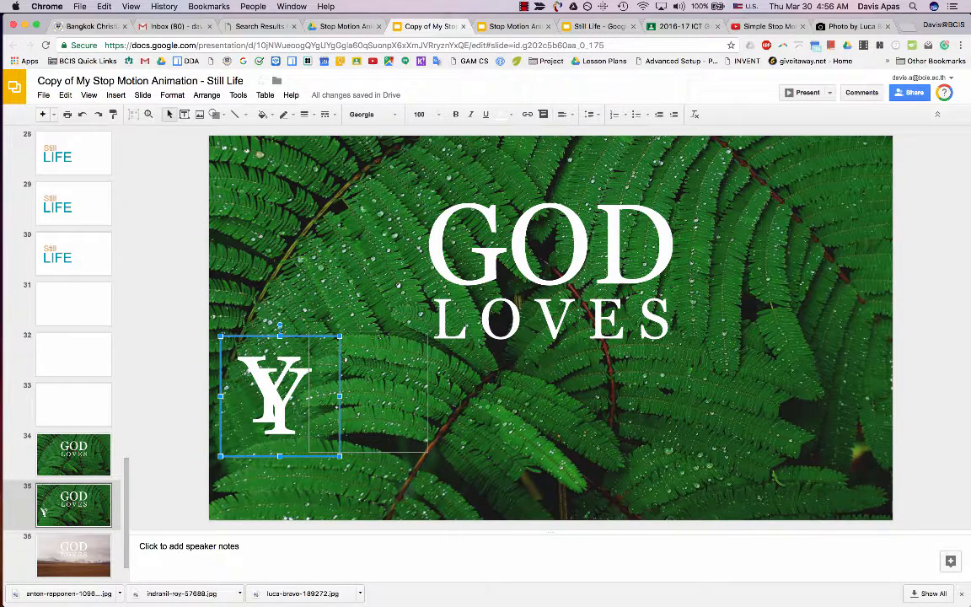
{"action": "left_click_drag", "start_coordinate": [312, 337], "coordinate": [401, 332]}
Replace the letter in the copied "Y" box with a capital "O" and deselect the box
{"action": "left_click", "coordinate": [398, 394]}
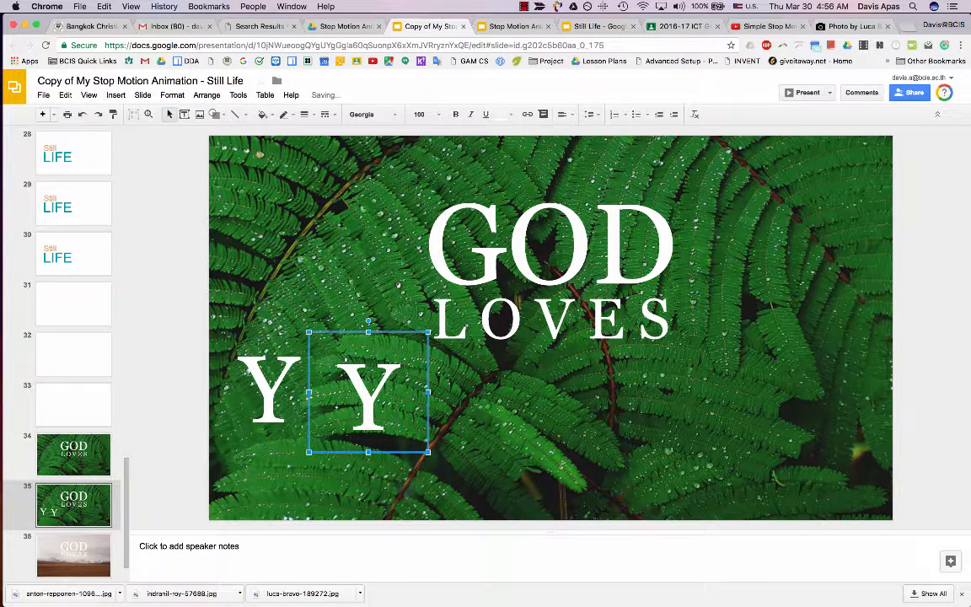
{"action": "key", "text": "BackSpace"}
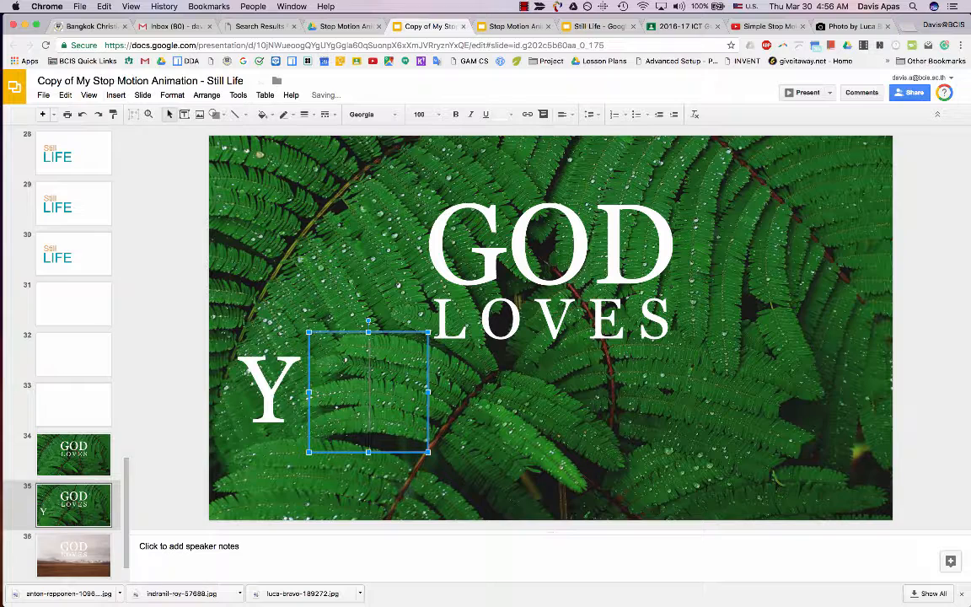
{"action": "type", "text": "o"}
{"action": "key", "text": "BackSpace"}
{"action": "type", "text": "O"}
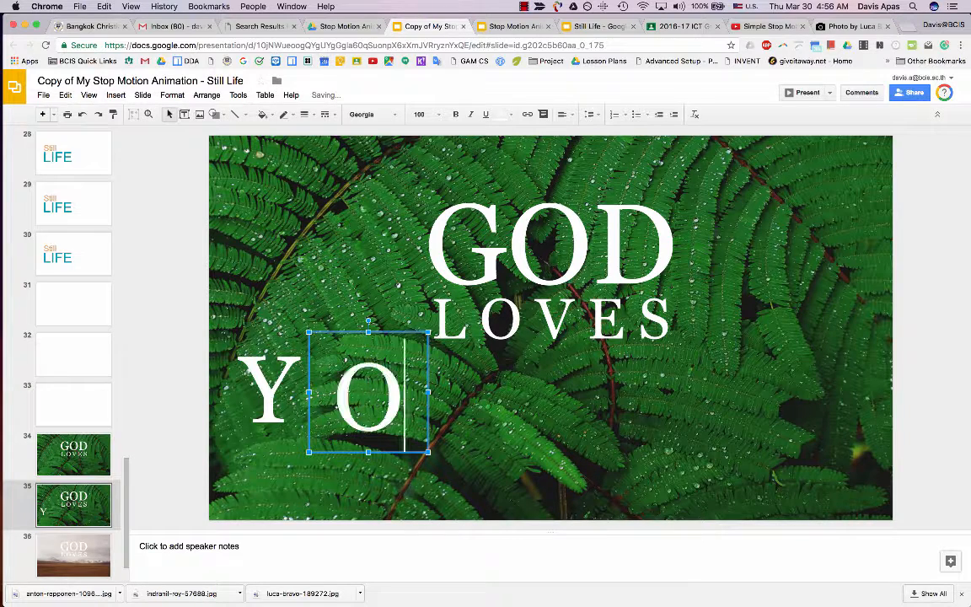
{"action": "key", "text": "Escape"}
{"action": "key", "text": "Escape"}
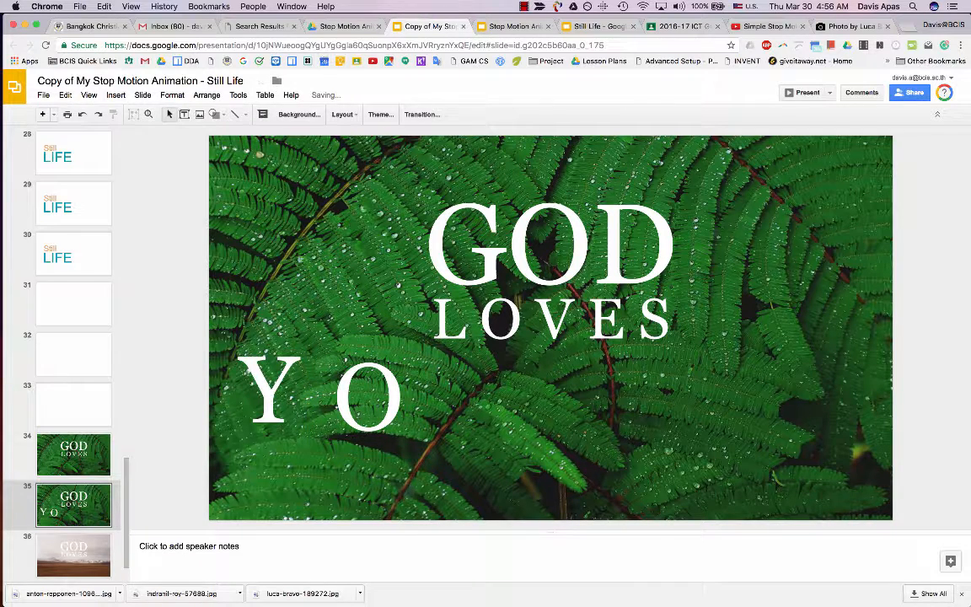
Paste another copy of the "Y" text box to the right of the "O" and replace its letter with a capital "U"
{"action": "right_click", "coordinate": [173, 403]}
{"action": "left_click", "coordinate": [198, 442]}
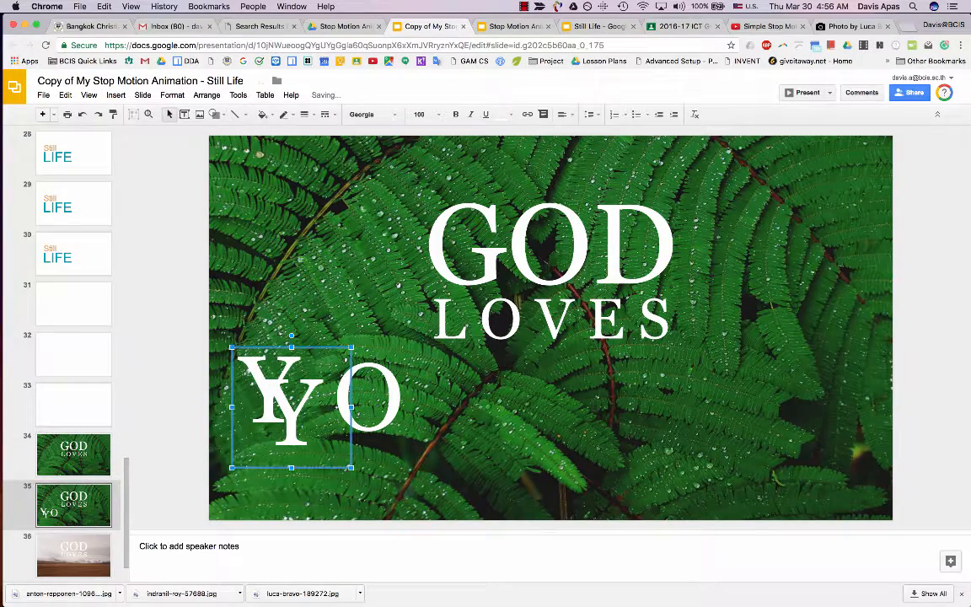
{"action": "left_click_drag", "start_coordinate": [261, 468], "coordinate": [452, 479]}
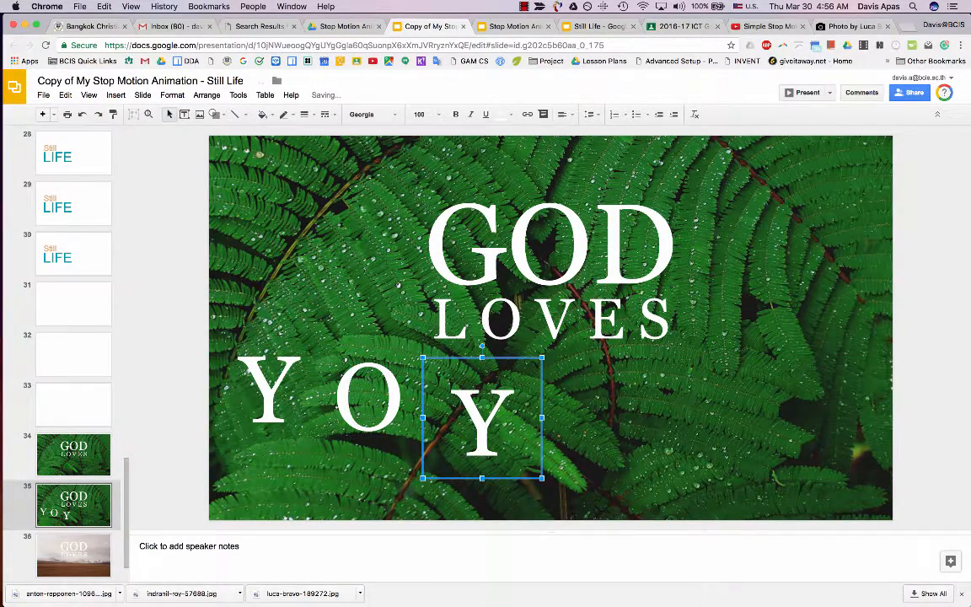
{"action": "left_click", "coordinate": [519, 422]}
{"action": "key", "text": "BackSpace"}
{"action": "type", "text": "U"}
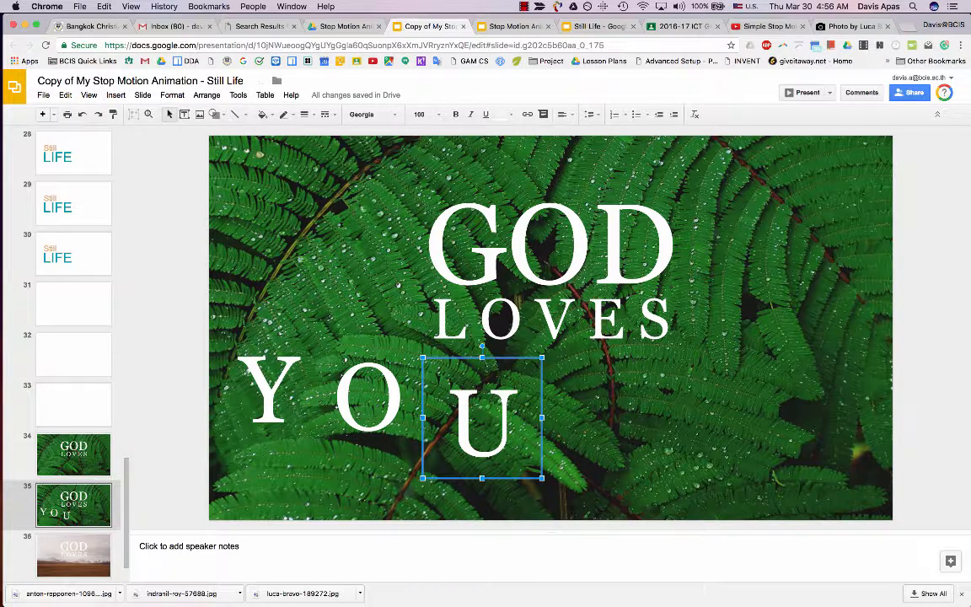
Spread the letters partly off slide 35: "U" past the right edge, "Y" past the left edge, and "O" past the bottom edge
{"action": "left_click_drag", "start_coordinate": [820, 372], "coordinate": [918, 355]}
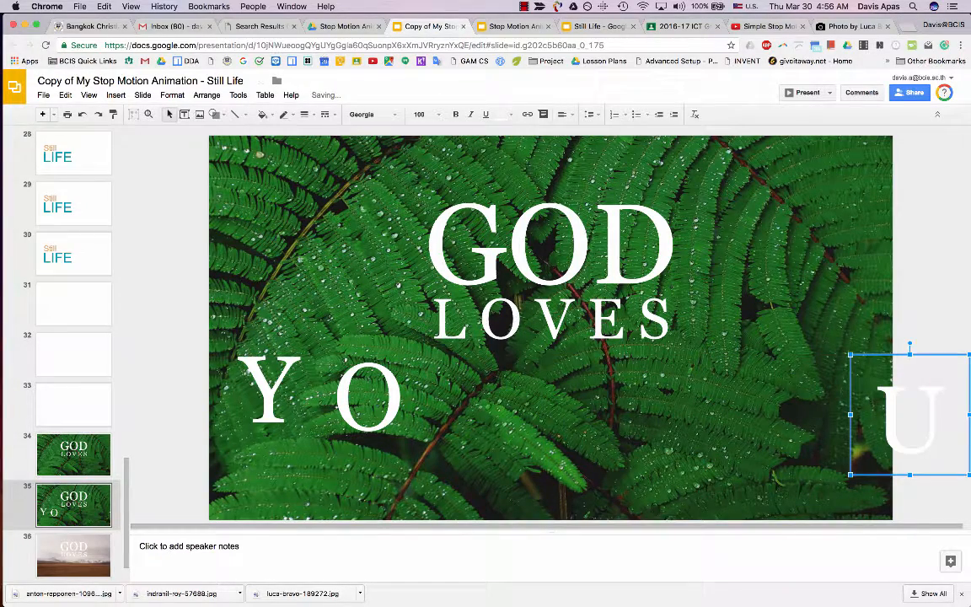
{"action": "left_click", "coordinate": [278, 390]}
{"action": "left_click_drag", "start_coordinate": [291, 325], "coordinate": [226, 326]}
{"action": "left_click", "coordinate": [335, 392]}
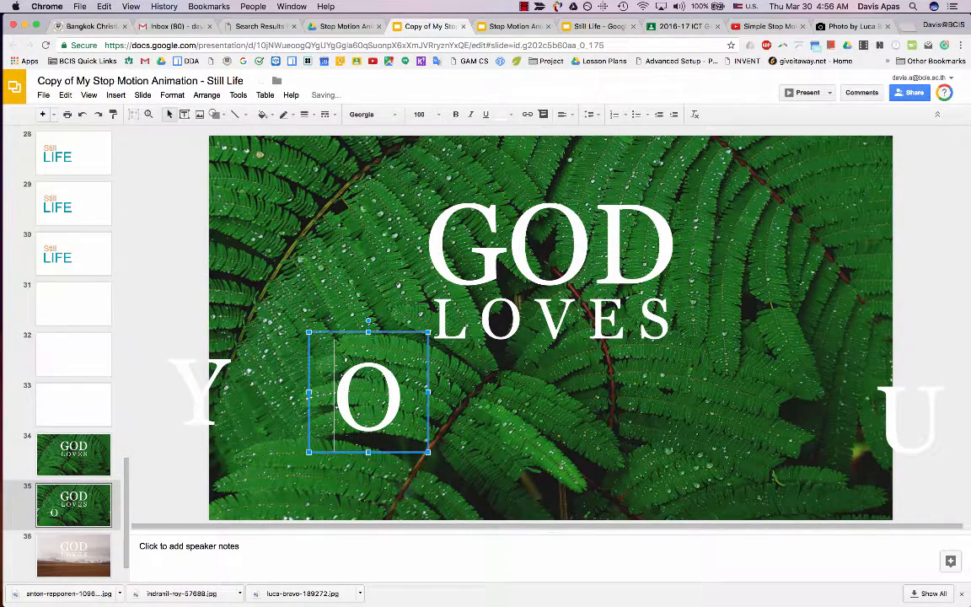
{"action": "left_click_drag", "start_coordinate": [337, 332], "coordinate": [508, 475]}
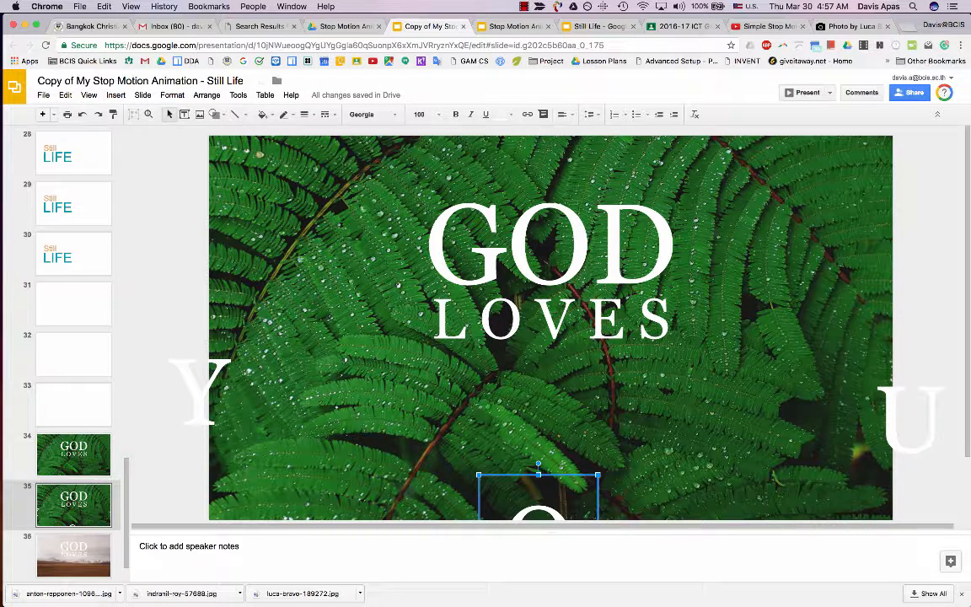
Duplicate slide 35 and nudge the "Y" slightly to the right on the new slide 36
{"action": "right_click", "coordinate": [71, 504]}
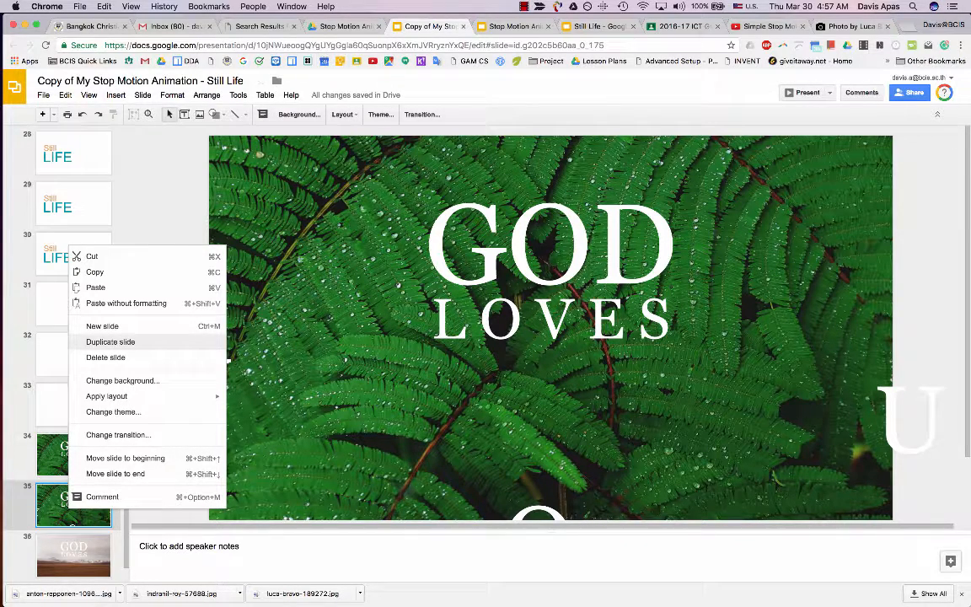
{"action": "left_click", "coordinate": [109, 341]}
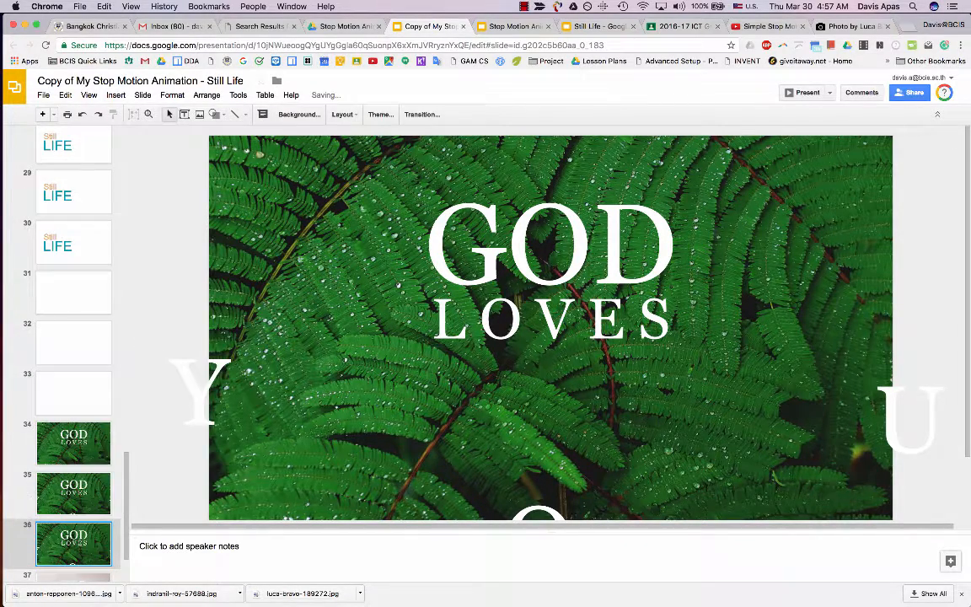
{"action": "left_click", "coordinate": [187, 379]}
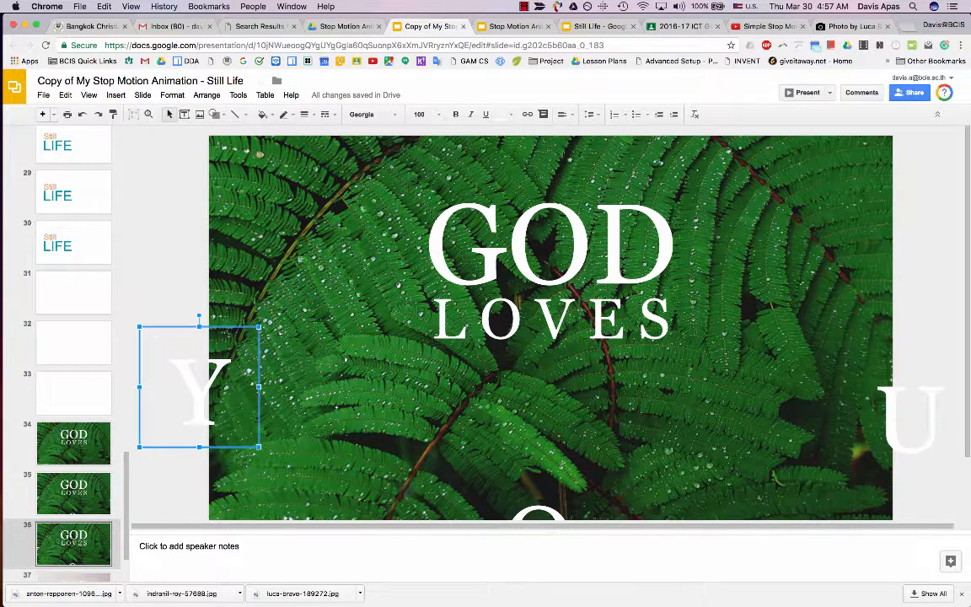
{"action": "key", "text": "Right"}
{"action": "key", "text": "Right"}
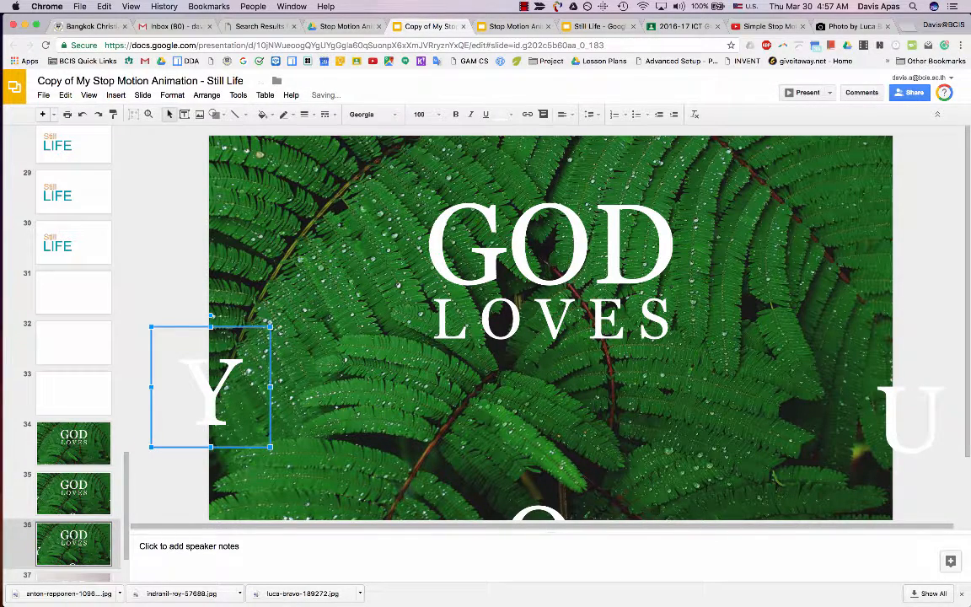
On slide 36, nudge the "U" slightly to the left and the "O" slightly upward
{"action": "left_click", "coordinate": [885, 414]}
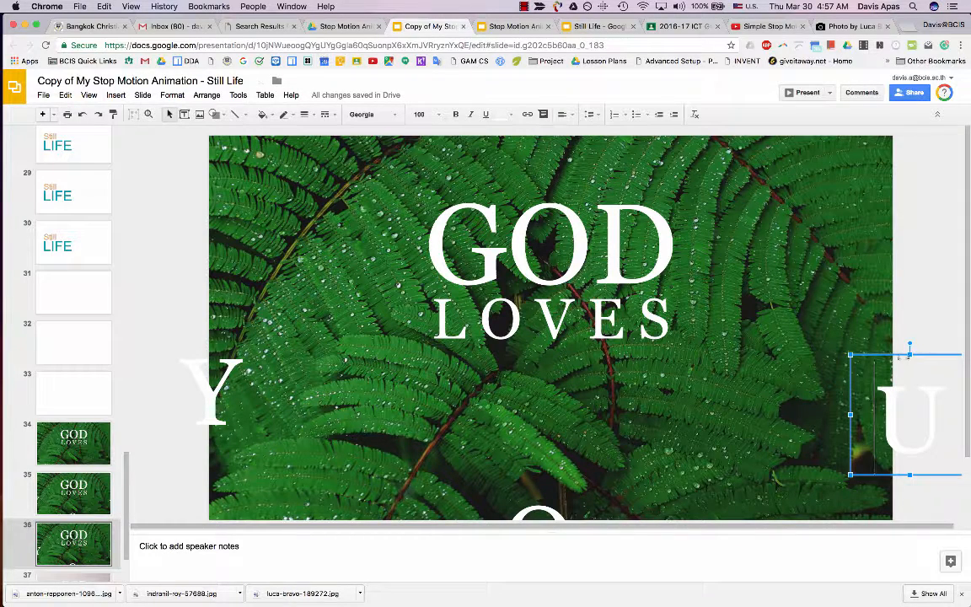
{"action": "key", "text": "Left"}
{"action": "key", "text": "Left"}
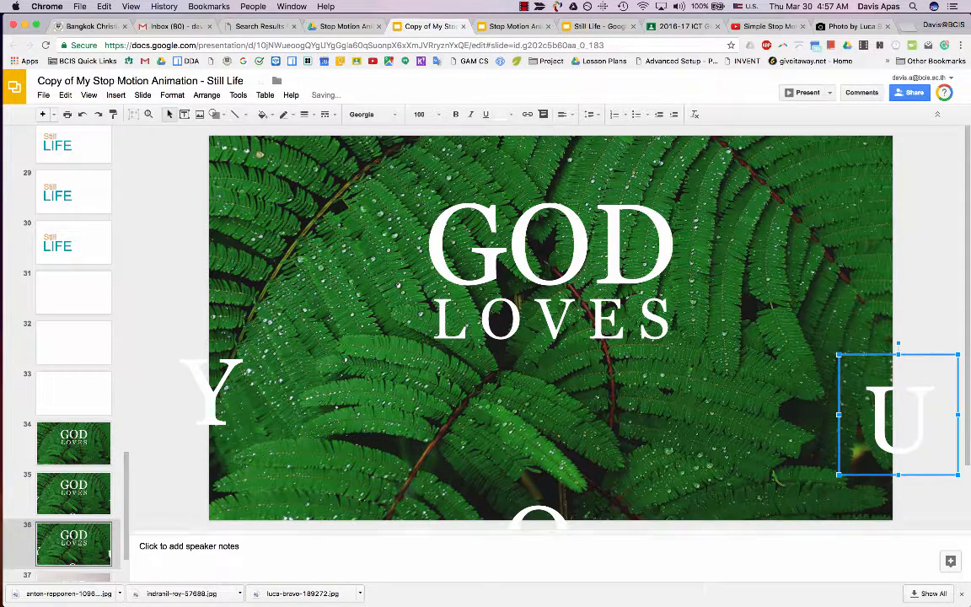
{"action": "left_click", "coordinate": [539, 514]}
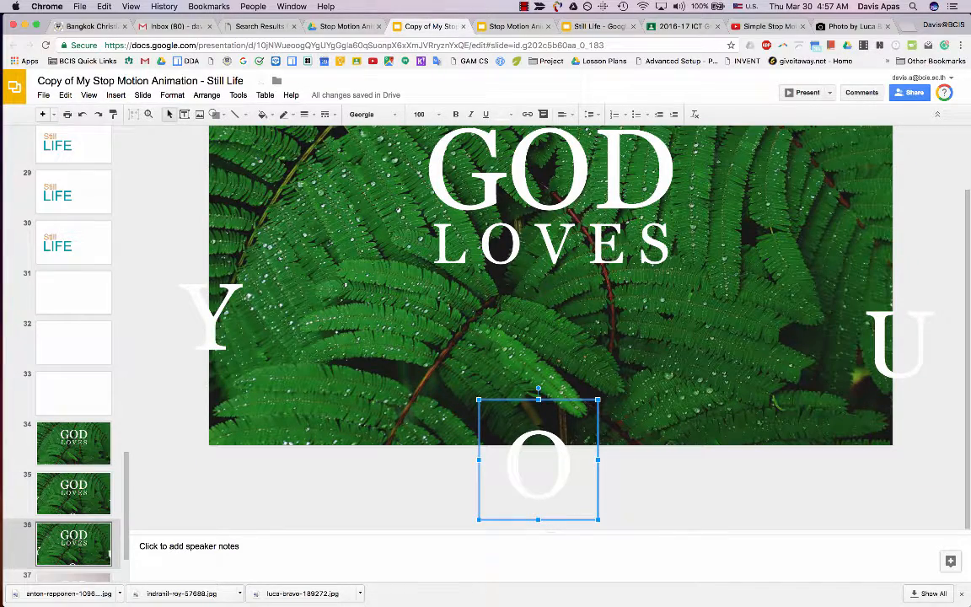
{"action": "key", "text": "Up"}
{"action": "key", "text": "Up"}
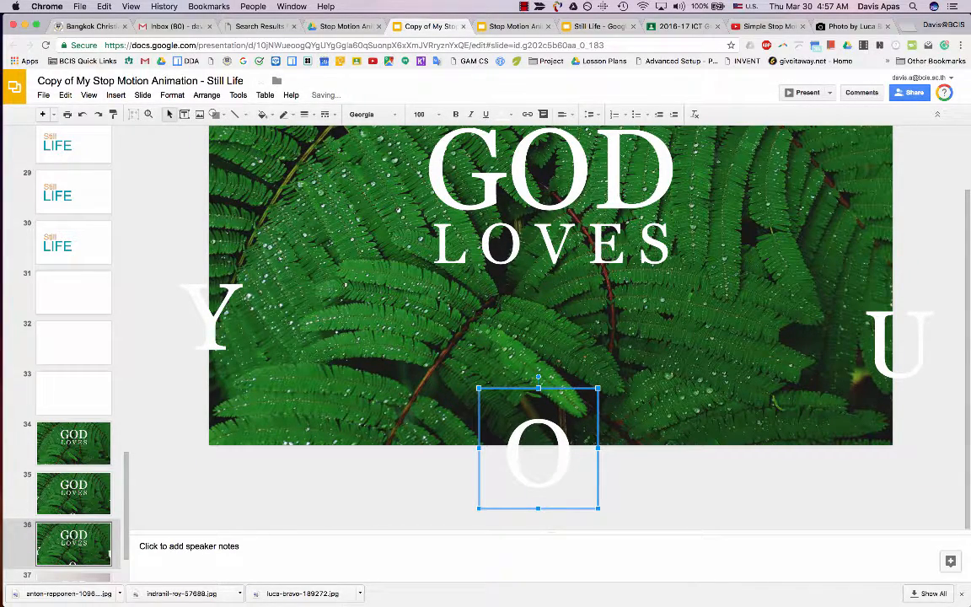
Duplicate slide 36 and nudge the "Y" slightly downward on the new slide 37
{"action": "right_click", "coordinate": [82, 536]}
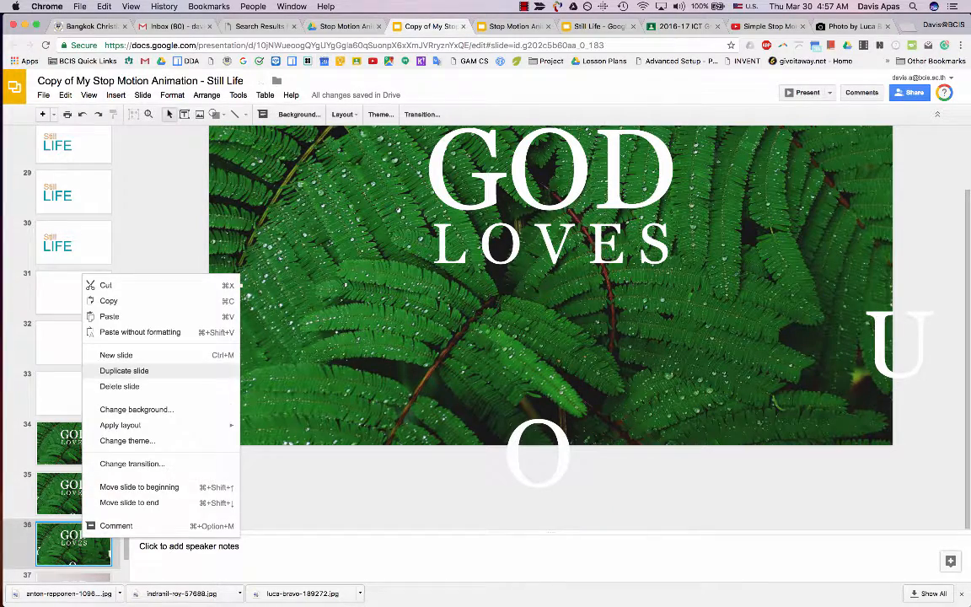
{"action": "left_click", "coordinate": [124, 370]}
{"action": "left_click", "coordinate": [240, 428]}
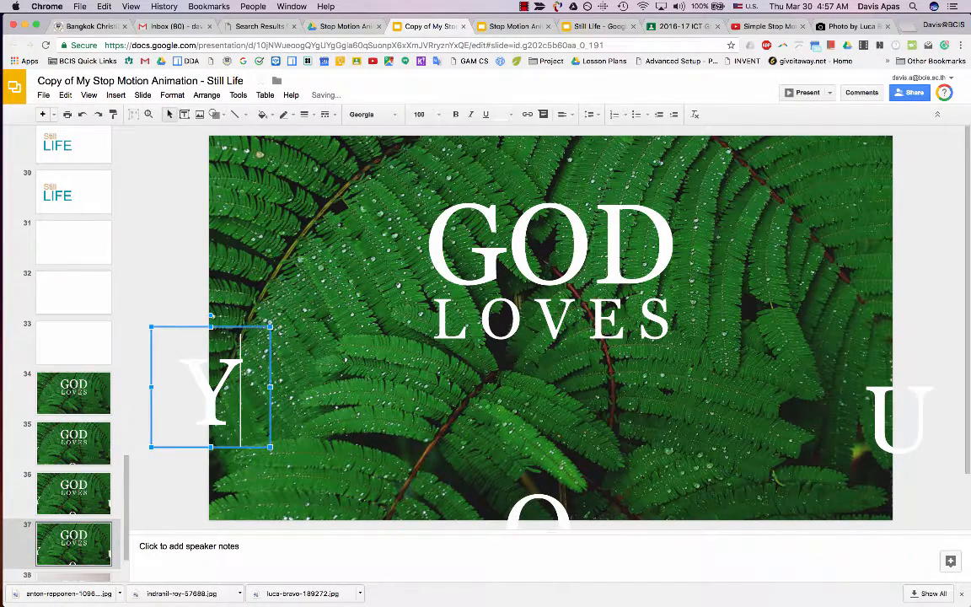
{"action": "key", "text": "Down"}
{"action": "key", "text": "Down"}
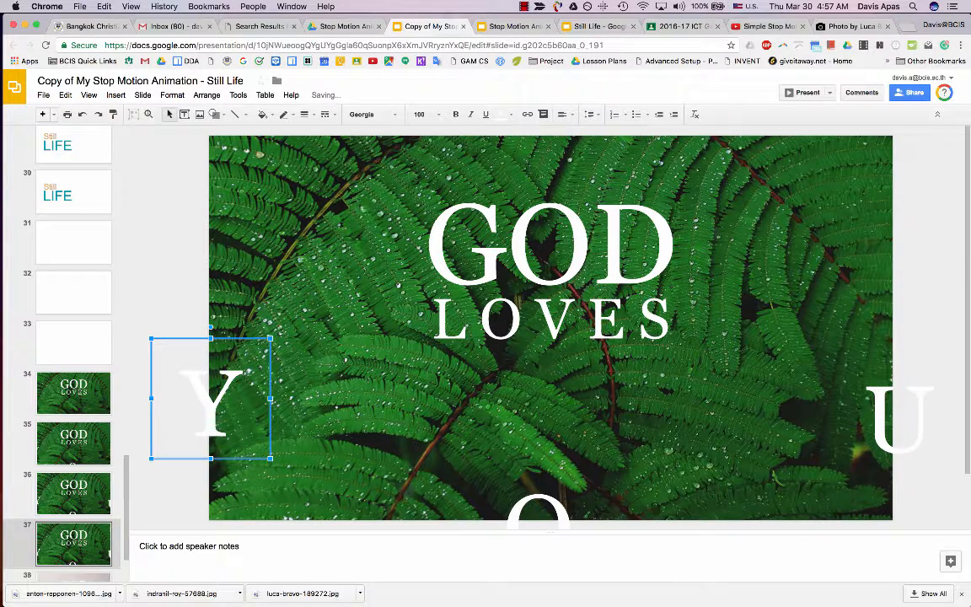
On slide 37, nudge the "U" slightly to the left and the "O" slightly upward
{"action": "left_click", "coordinate": [877, 421]}
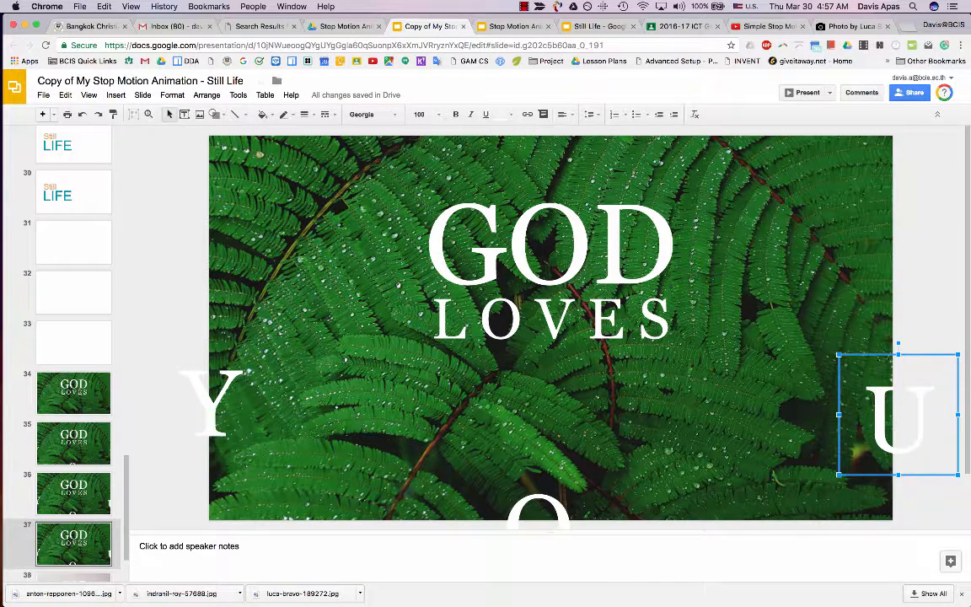
{"action": "key", "text": "Left"}
{"action": "key", "text": "Left"}
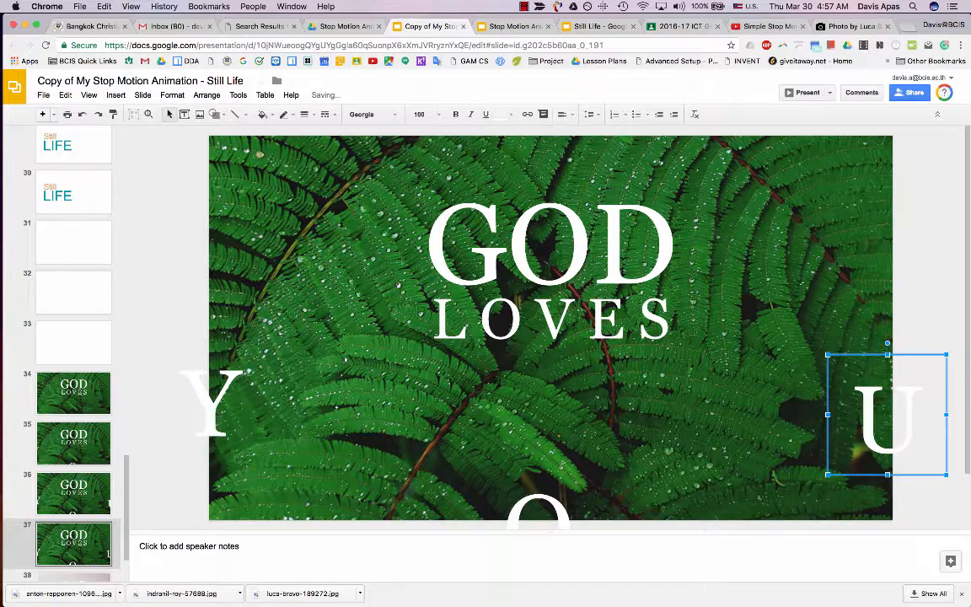
{"action": "left_click", "coordinate": [556, 513]}
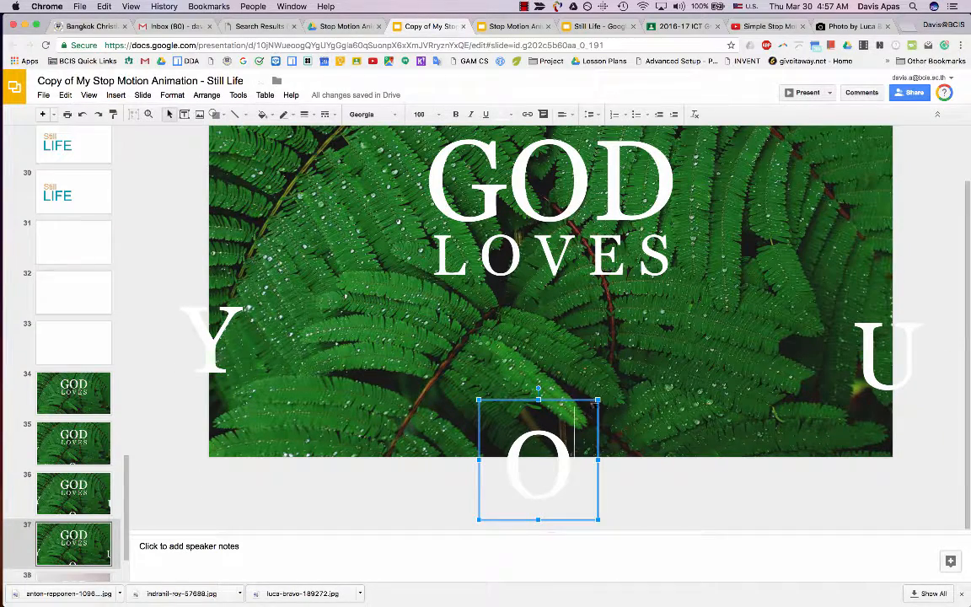
{"action": "key", "text": "Up"}
{"action": "key", "text": "Up"}
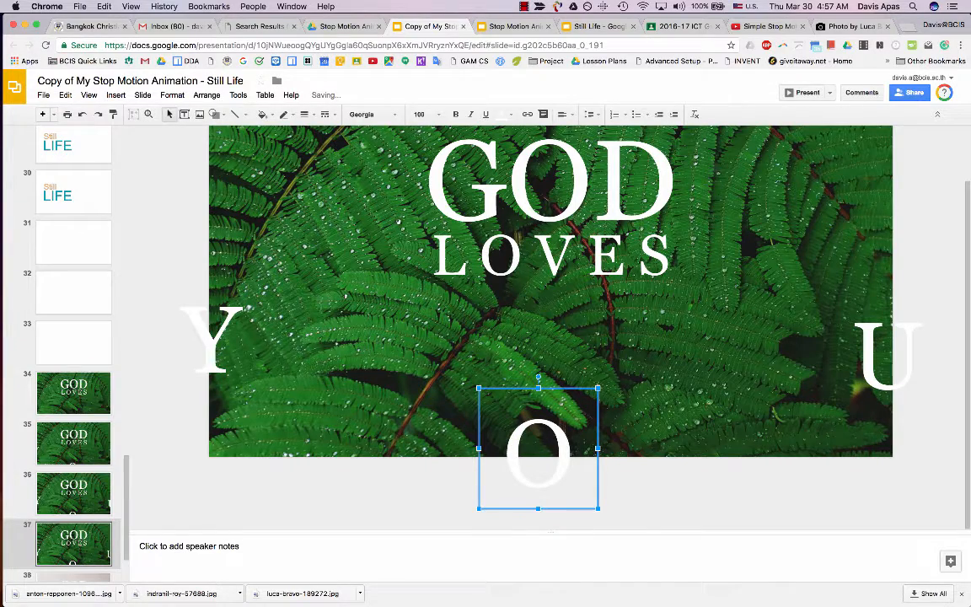
Duplicate slide 37 and nudge the "Y" slightly to the right on the new slide 38
{"action": "right_click", "coordinate": [54, 542]}
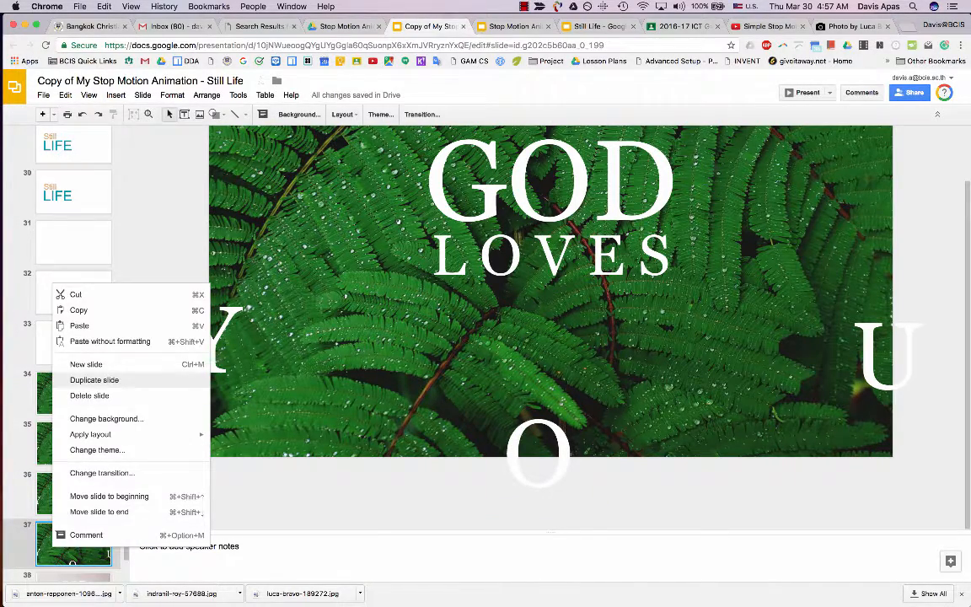
{"action": "left_click", "coordinate": [95, 379]}
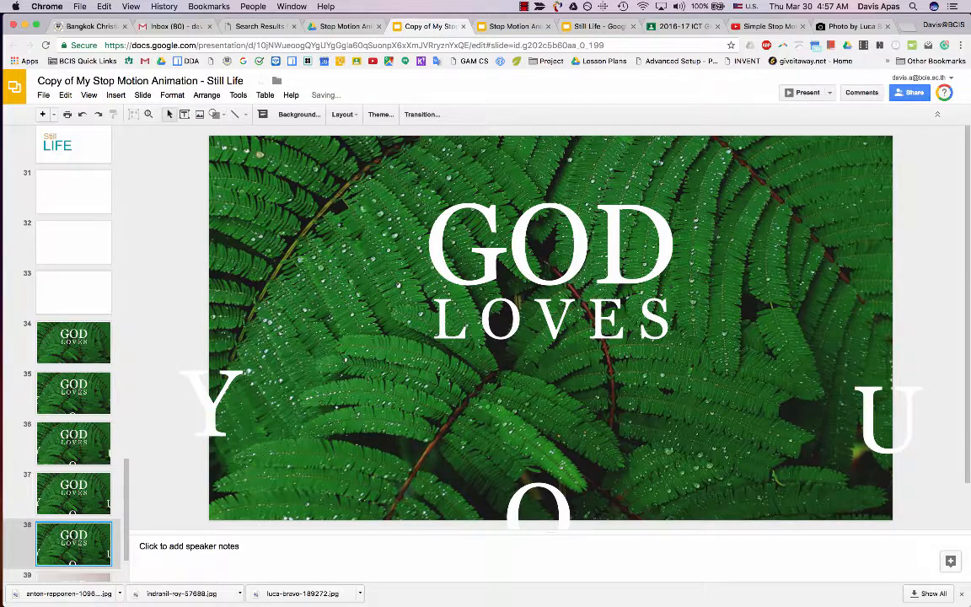
{"action": "left_click", "coordinate": [222, 403]}
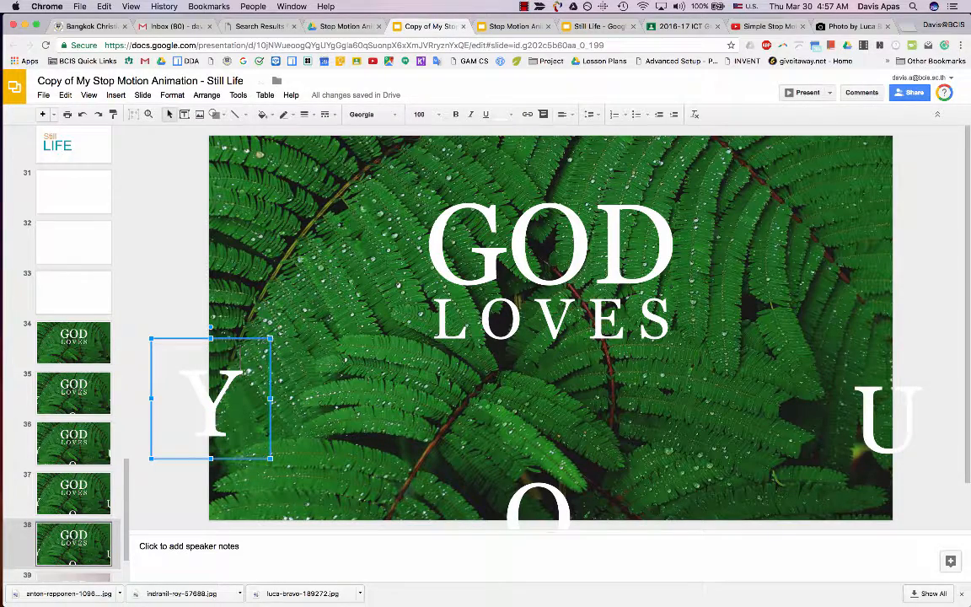
{"action": "key", "text": "Right"}
{"action": "key", "text": "Right"}
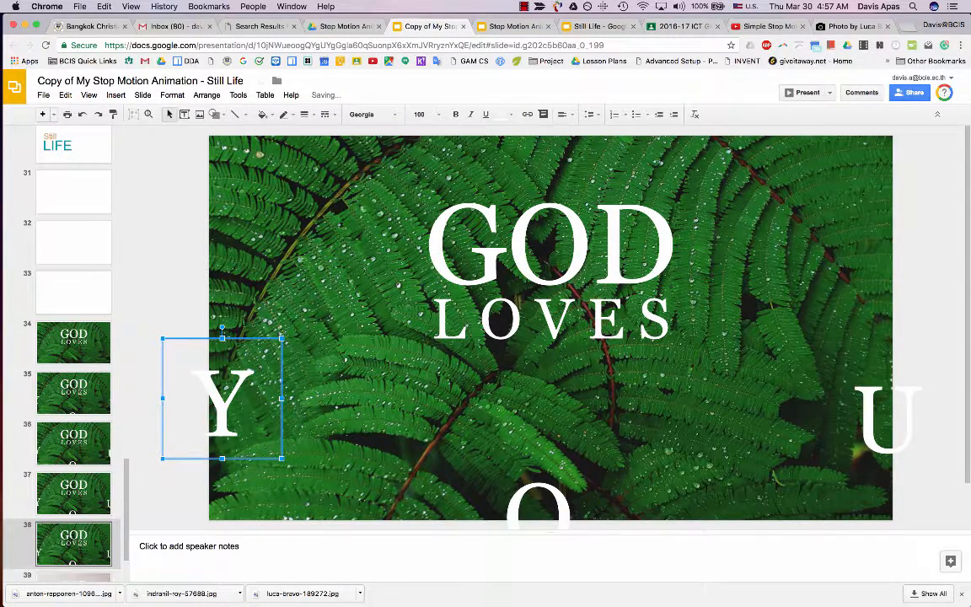
On slide 38, nudge the "O" slightly upward and the "U" slightly to the left
{"action": "left_click", "coordinate": [522, 504]}
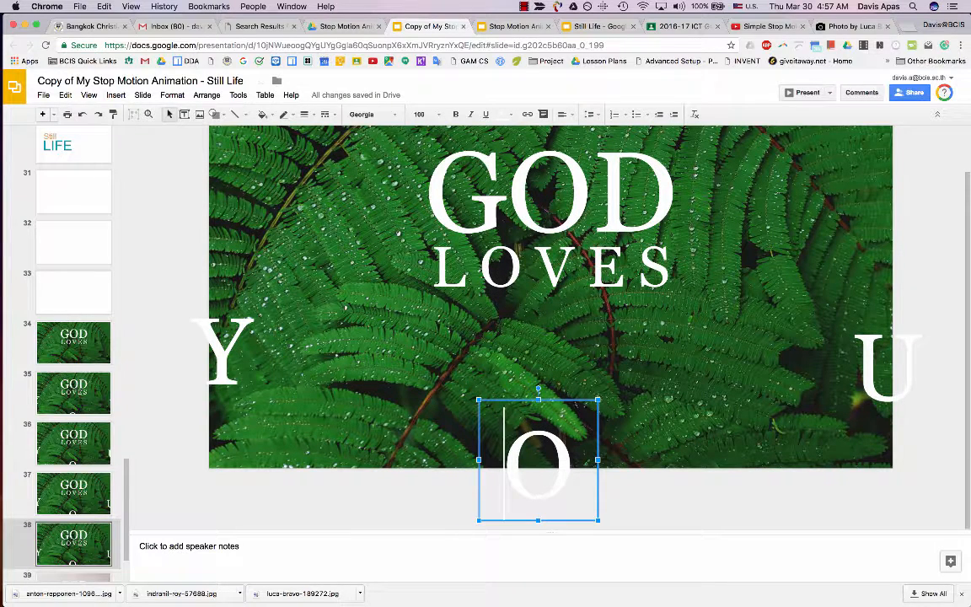
{"action": "key", "text": "Up"}
{"action": "key", "text": "Up"}
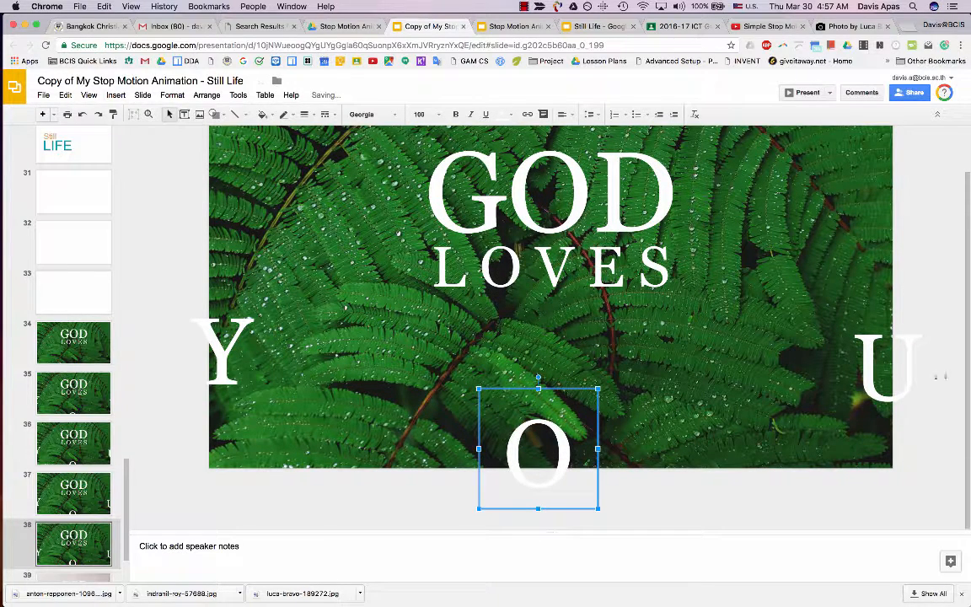
{"action": "left_click", "coordinate": [861, 366]}
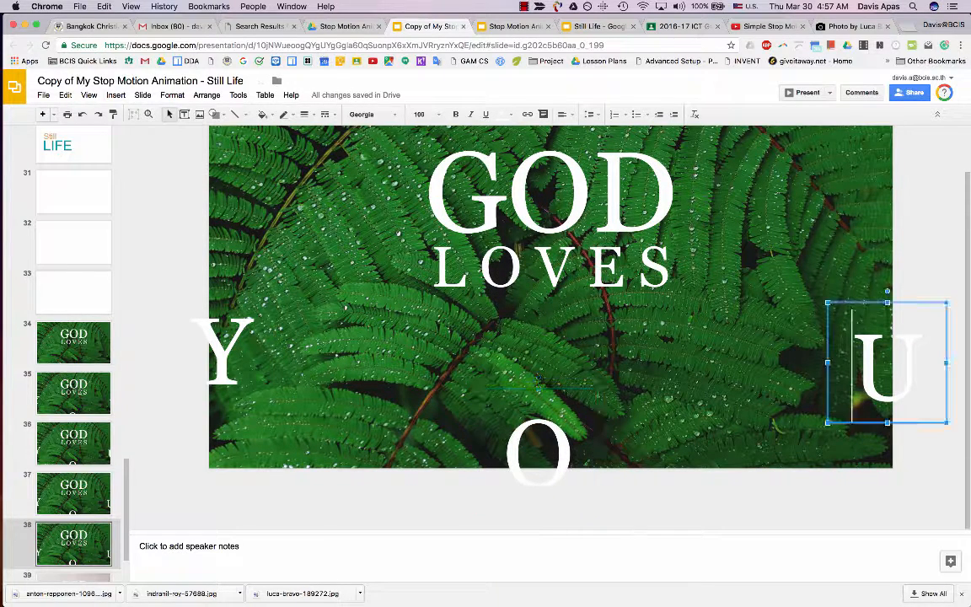
{"action": "key", "text": "Left"}
{"action": "key", "text": "Left"}
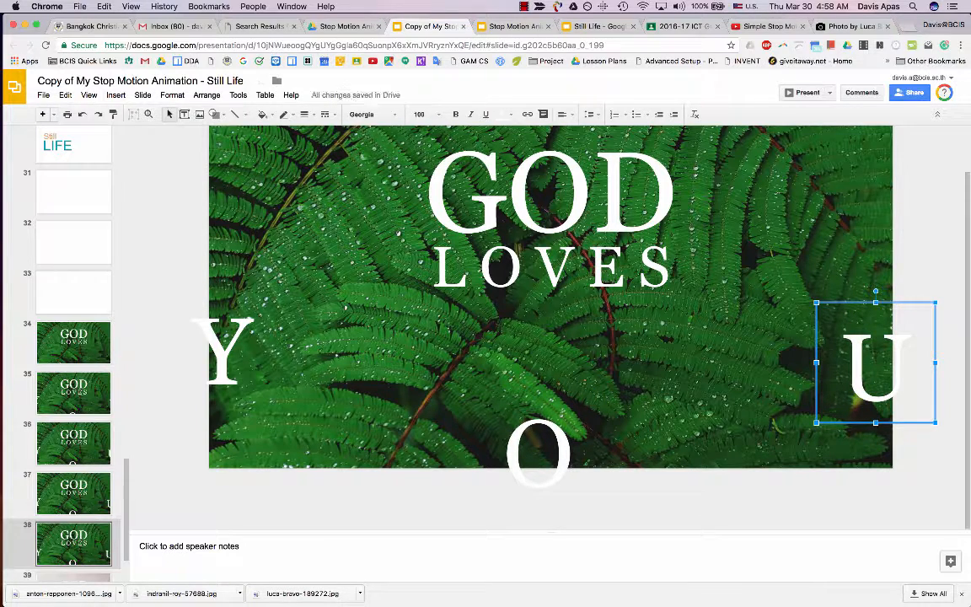
Duplicate slide 38 and move the "Y" inward on the new slide 39 so it sits below the "L" of "L O V E S"
{"action": "right_click", "coordinate": [68, 531]}
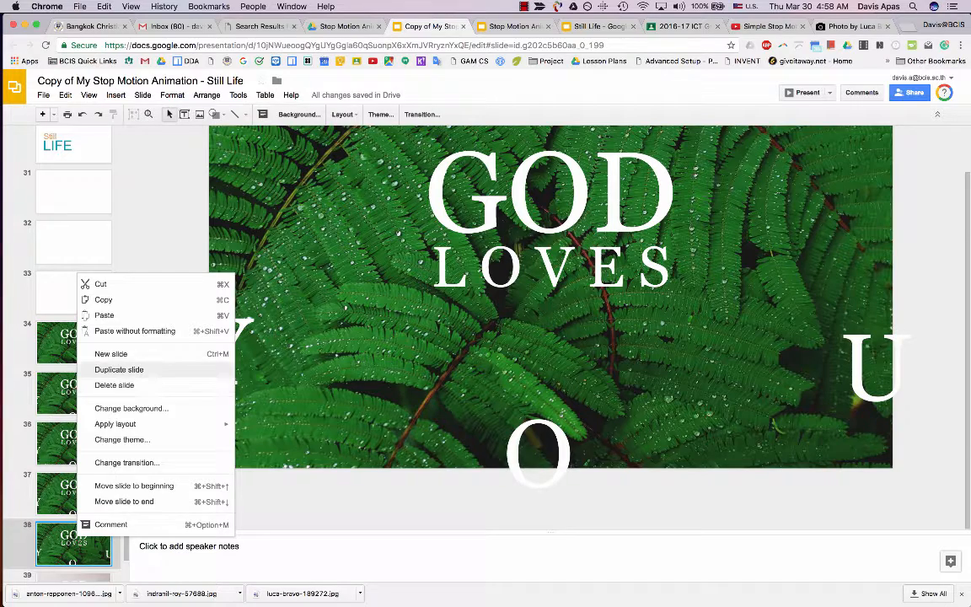
{"action": "left_click", "coordinate": [126, 332]}
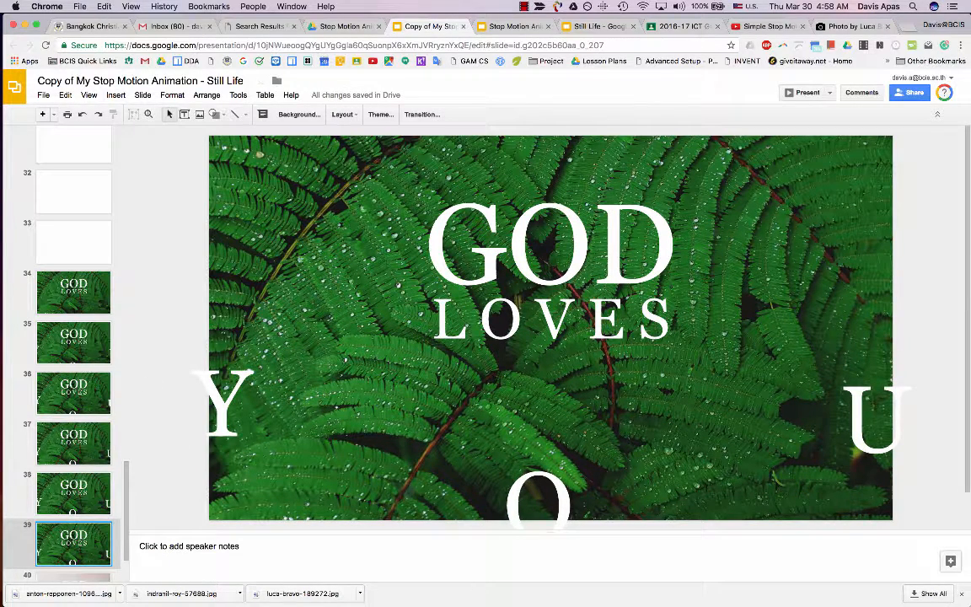
{"action": "left_click", "coordinate": [227, 375]}
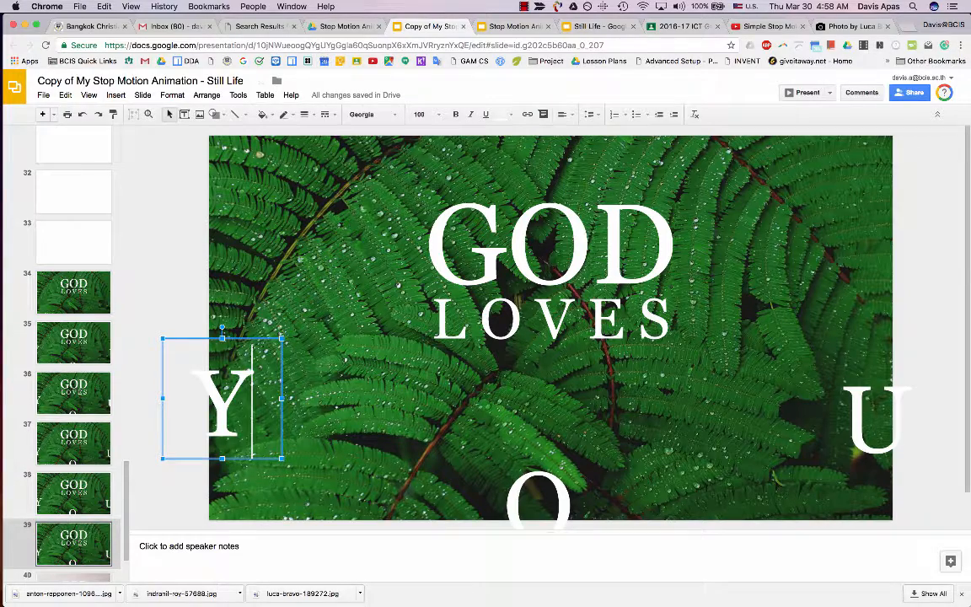
{"action": "left_click_drag", "start_coordinate": [227, 376], "coordinate": [429, 378]}
On slide 39, bring the "O", "U" and "Y" closer together beneath "L O V E S", keeping the "O" slightly lower than the others
{"action": "left_click", "coordinate": [521, 502]}
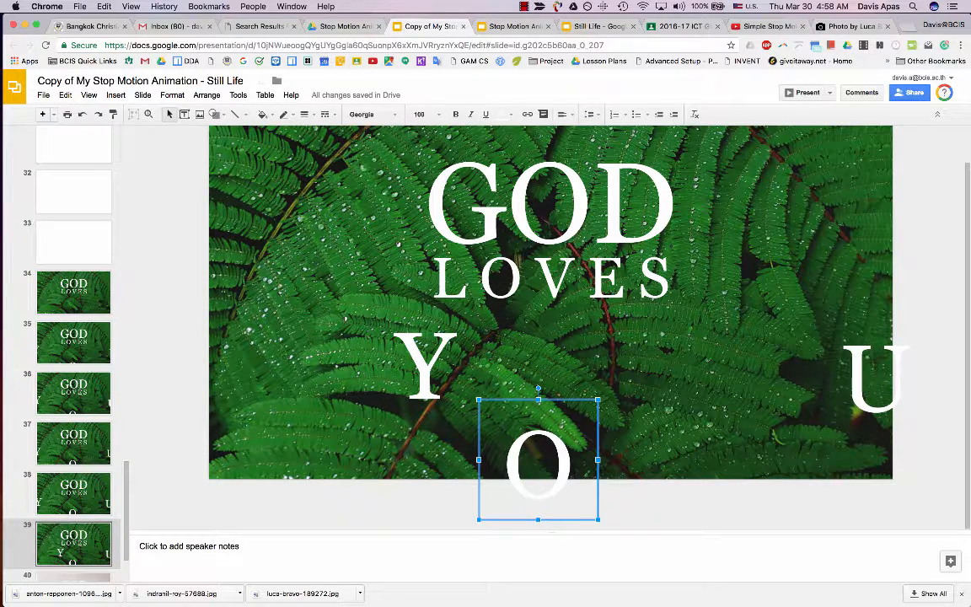
{"action": "left_click_drag", "start_coordinate": [516, 519], "coordinate": [529, 461]}
{"action": "left_click", "coordinate": [845, 375]}
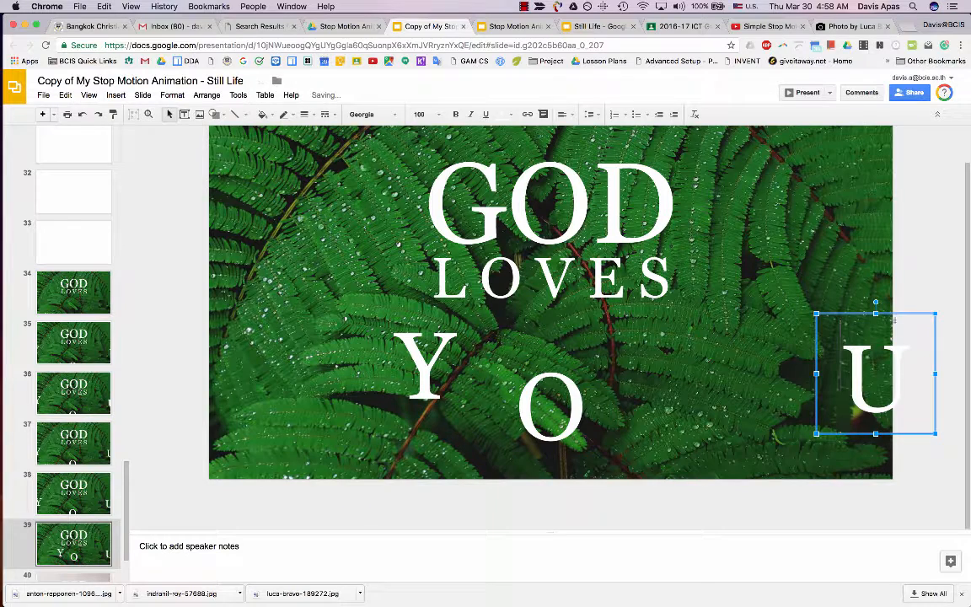
{"action": "left_click_drag", "start_coordinate": [845, 375], "coordinate": [628, 375]}
{"action": "left_click", "coordinate": [449, 366]}
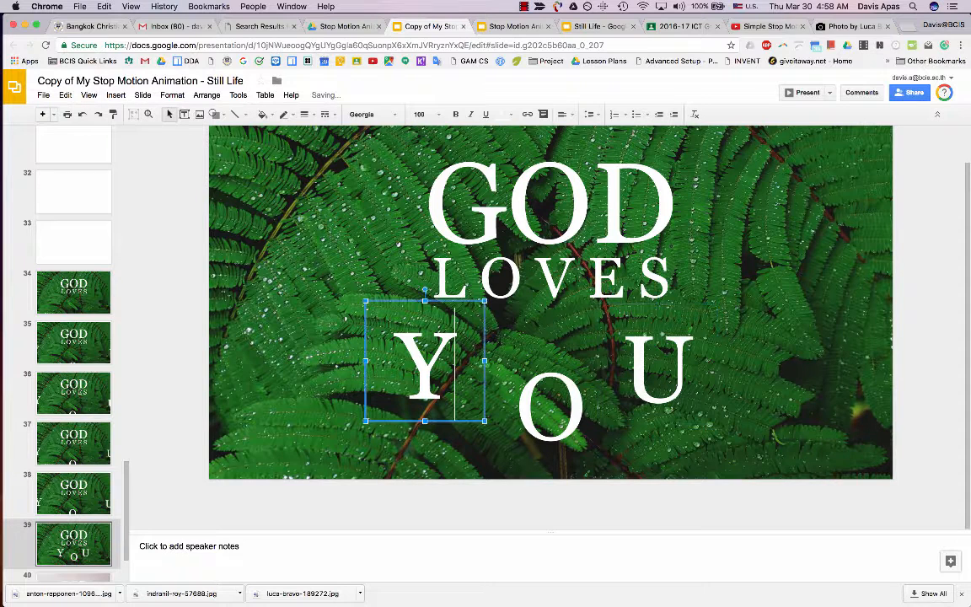
{"action": "left_click_drag", "start_coordinate": [485, 377], "coordinate": [495, 377]}
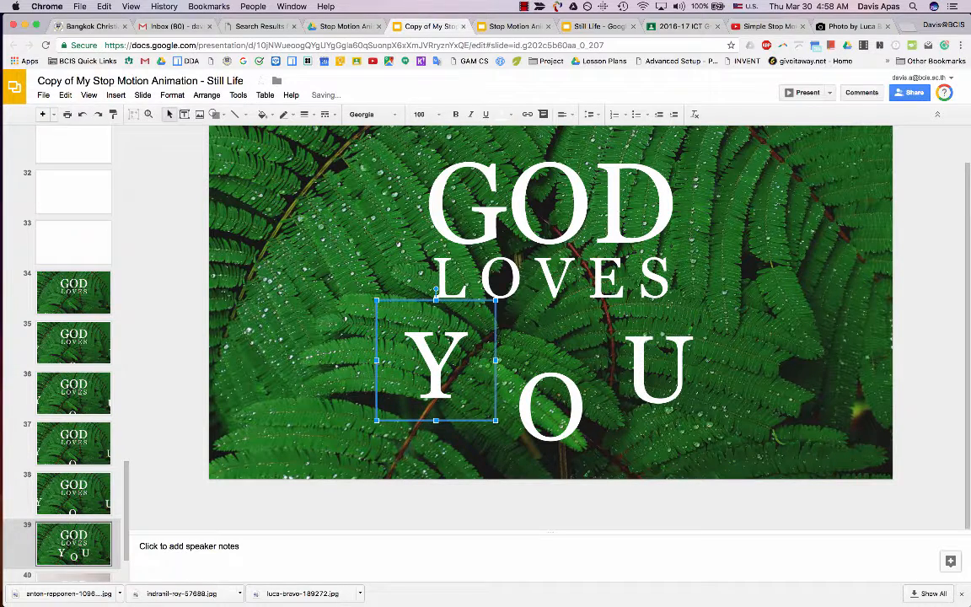
Duplicate slide 39 and shift the "Y" slightly to the right on the new slide 40
{"action": "right_click", "coordinate": [74, 539]}
{"action": "left_click", "coordinate": [101, 366]}
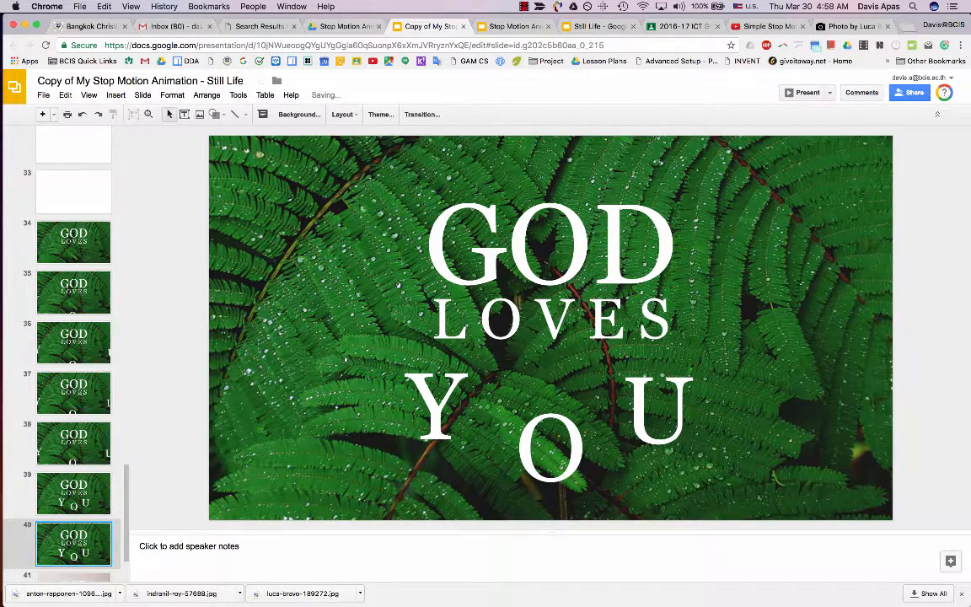
{"action": "left_click", "coordinate": [418, 390]}
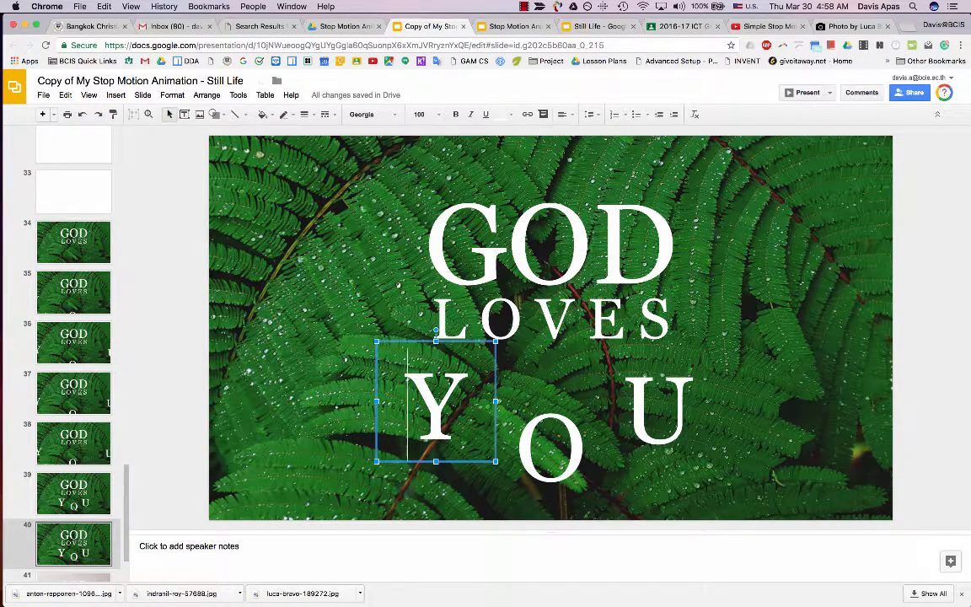
{"action": "left_click_drag", "start_coordinate": [496, 377], "coordinate": [513, 376]}
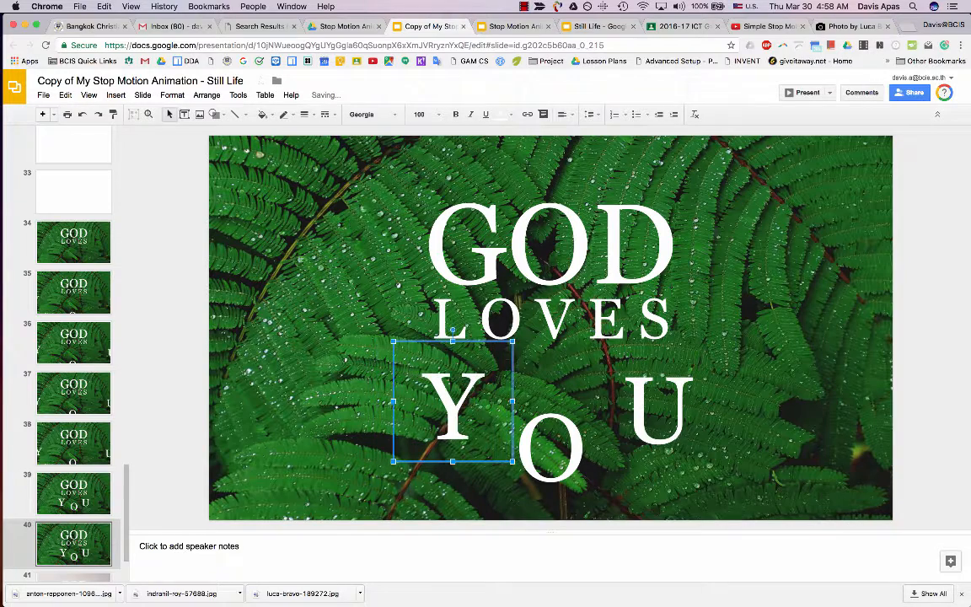
{"action": "key", "text": "Right"}
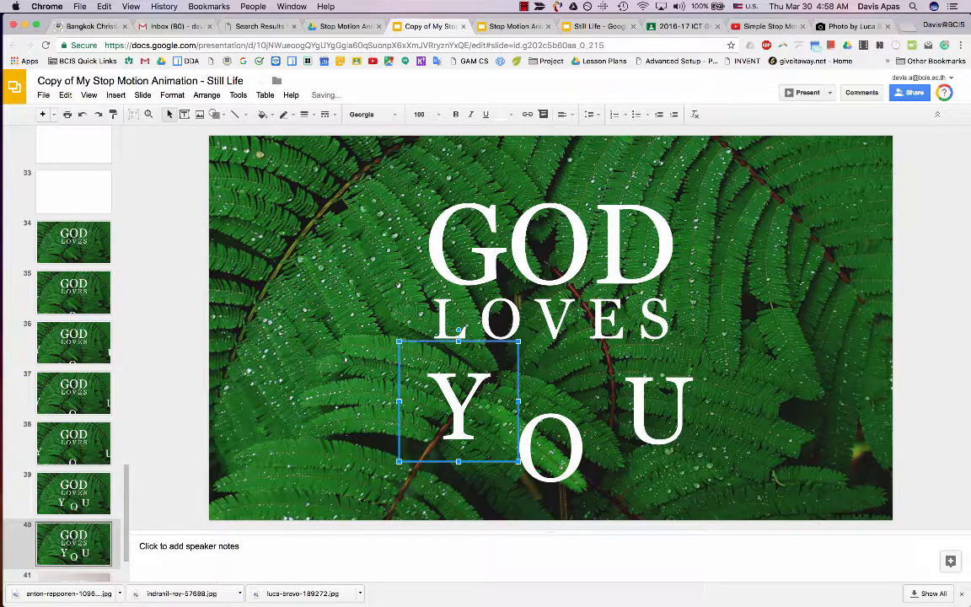
On slide 40, nudge the "O" upward and the "U" to the left and slightly upward
{"action": "left_click", "coordinate": [523, 447]}
{"action": "key", "text": "Up"}
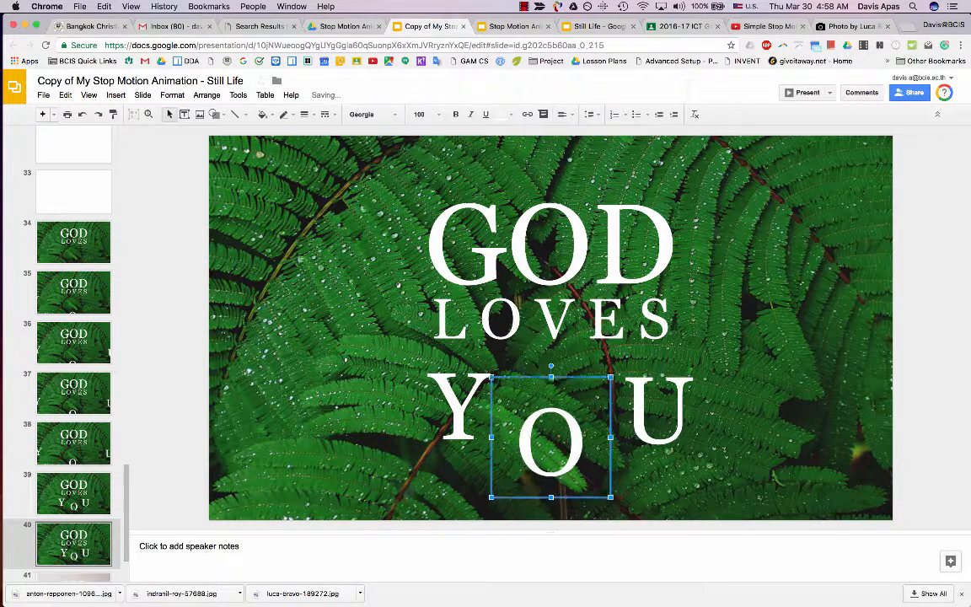
{"action": "key", "text": "Up"}
{"action": "key", "text": "Up"}
{"action": "left_click", "coordinate": [638, 413]}
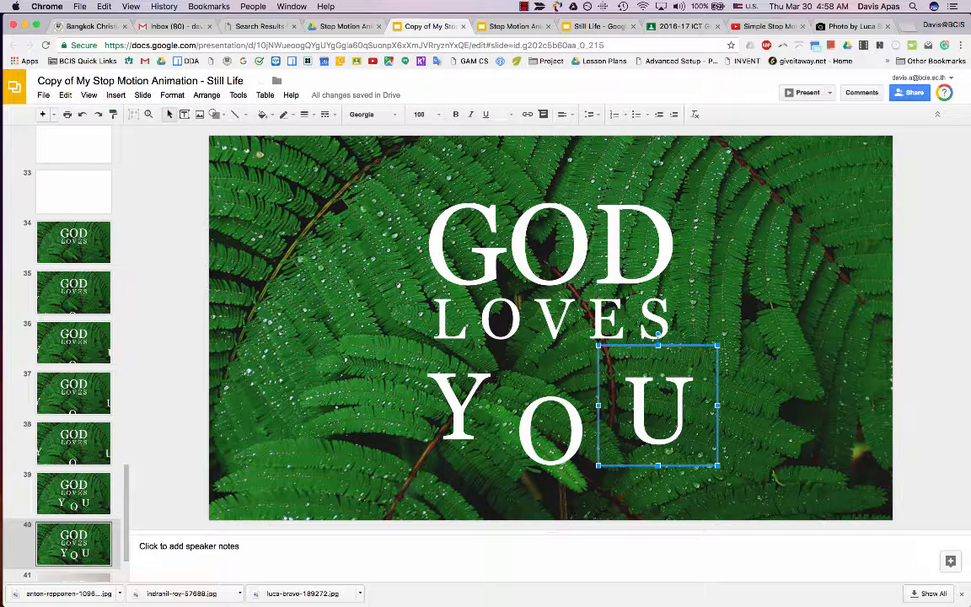
{"action": "key", "text": "Left"}
{"action": "key", "text": "Left"}
{"action": "key", "text": "Left"}
{"action": "key", "text": "Up"}
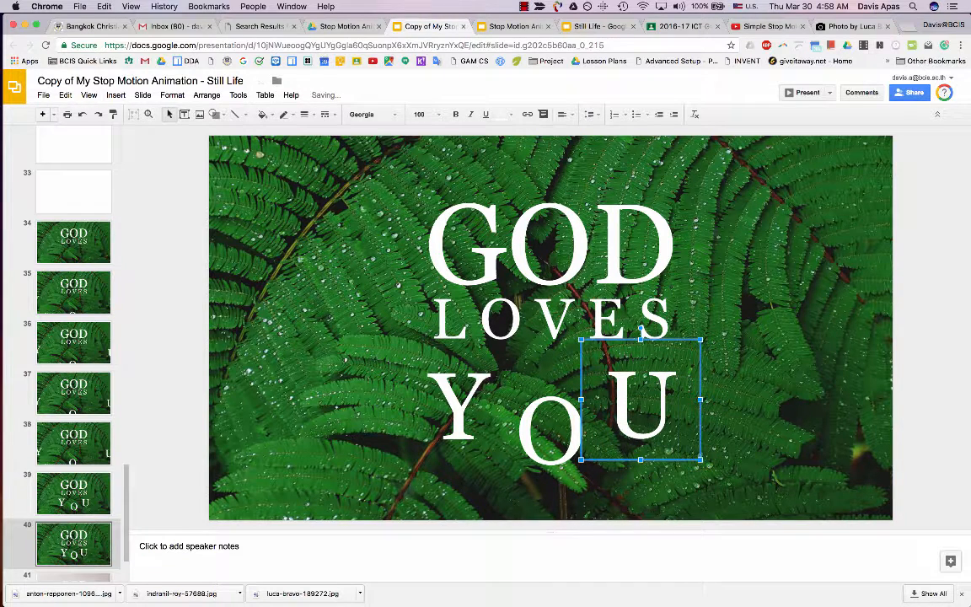
Nudge the "Y" up and slightly right, and the "U" further left and slightly up, on slide 40
{"action": "left_click", "coordinate": [447, 407]}
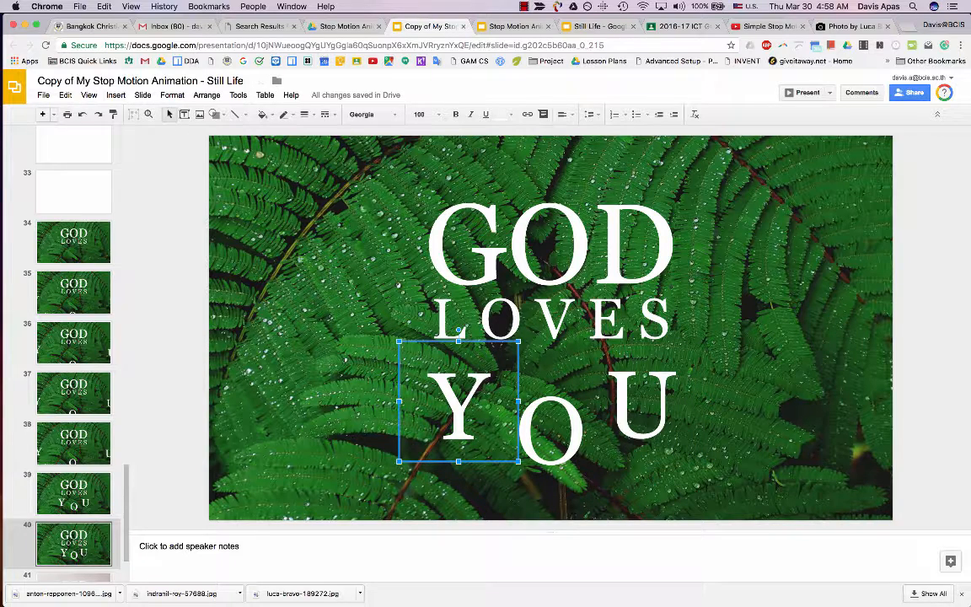
{"action": "key", "text": "Up"}
{"action": "key", "text": "Up"}
{"action": "key", "text": "Right"}
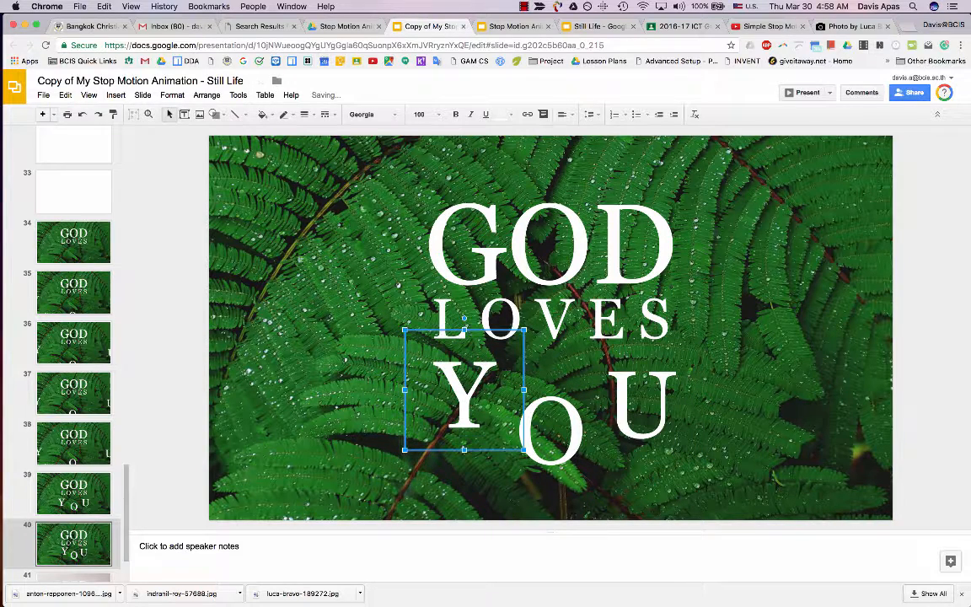
{"action": "left_click", "coordinate": [622, 408]}
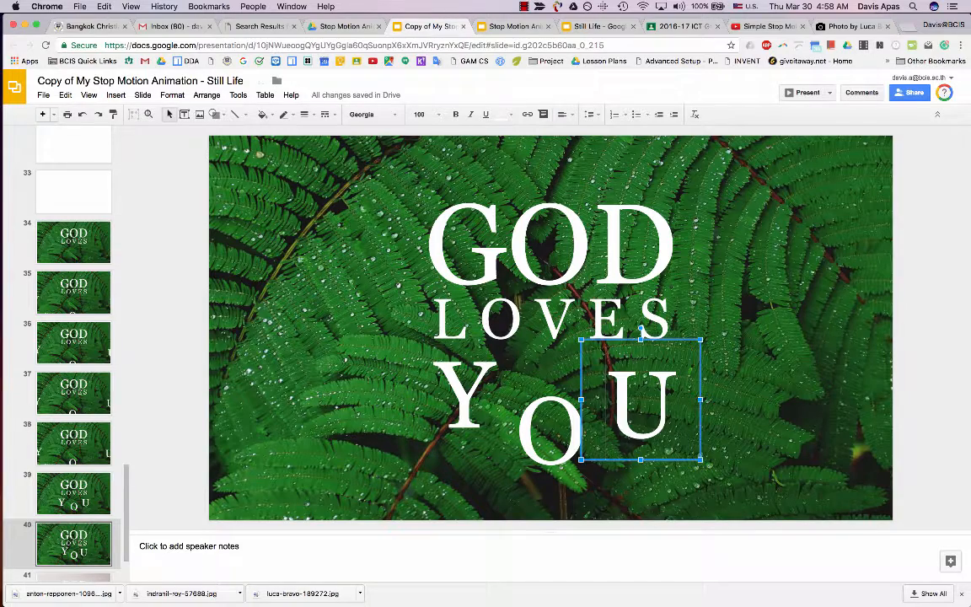
{"action": "key", "text": "Left"}
{"action": "key", "text": "Left"}
{"action": "key", "text": "Up"}
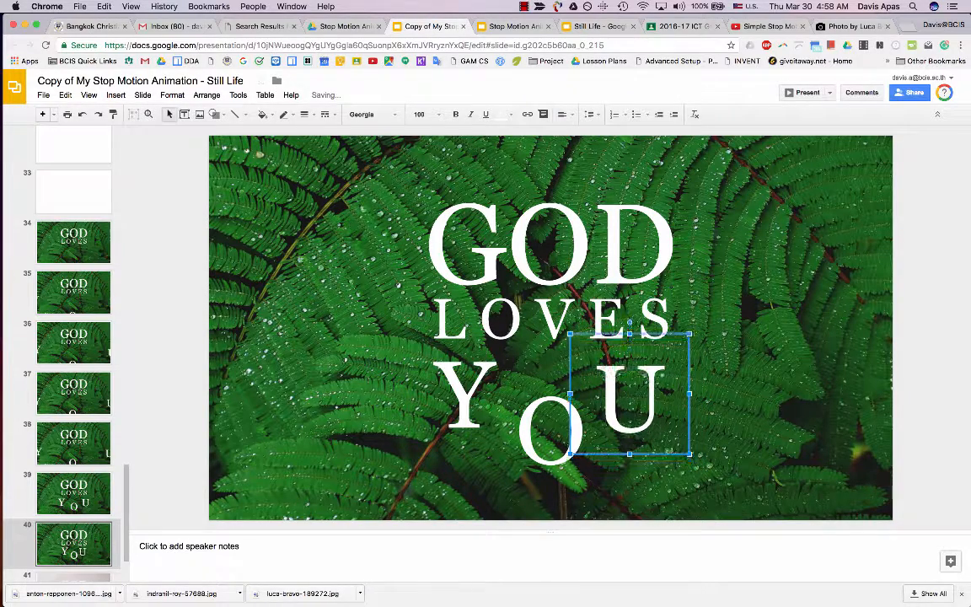
Nudge the "O" on slide 40 upward and slightly left so it sits between the "Y" and "U"
{"action": "left_click", "coordinate": [541, 430]}
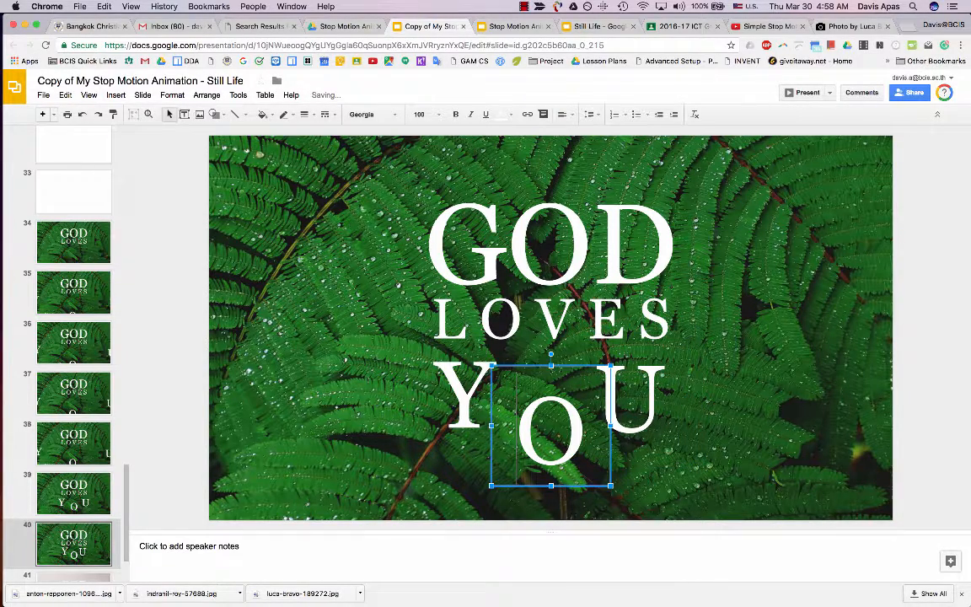
{"action": "left_click", "coordinate": [622, 406]}
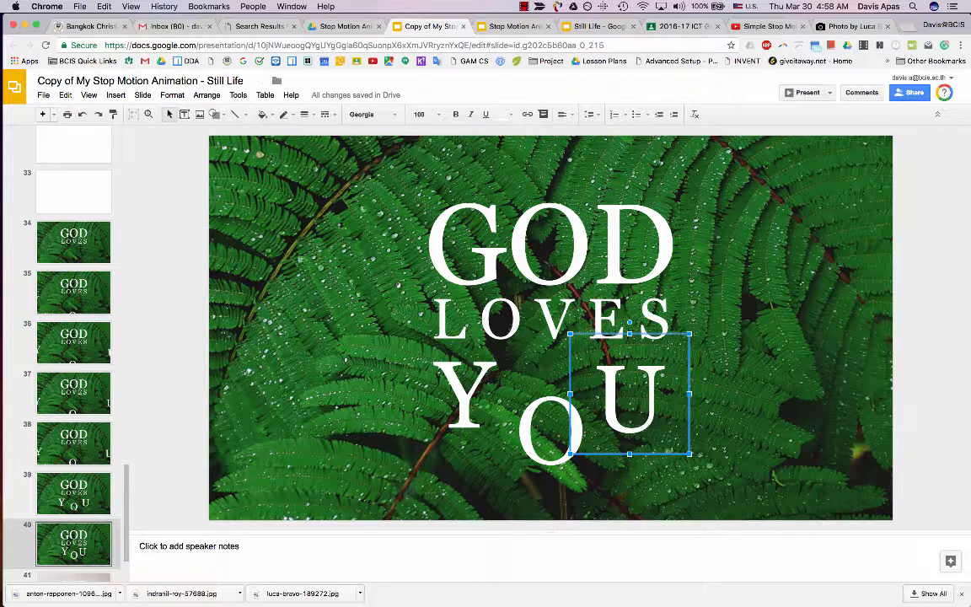
{"action": "left_click", "coordinate": [539, 430]}
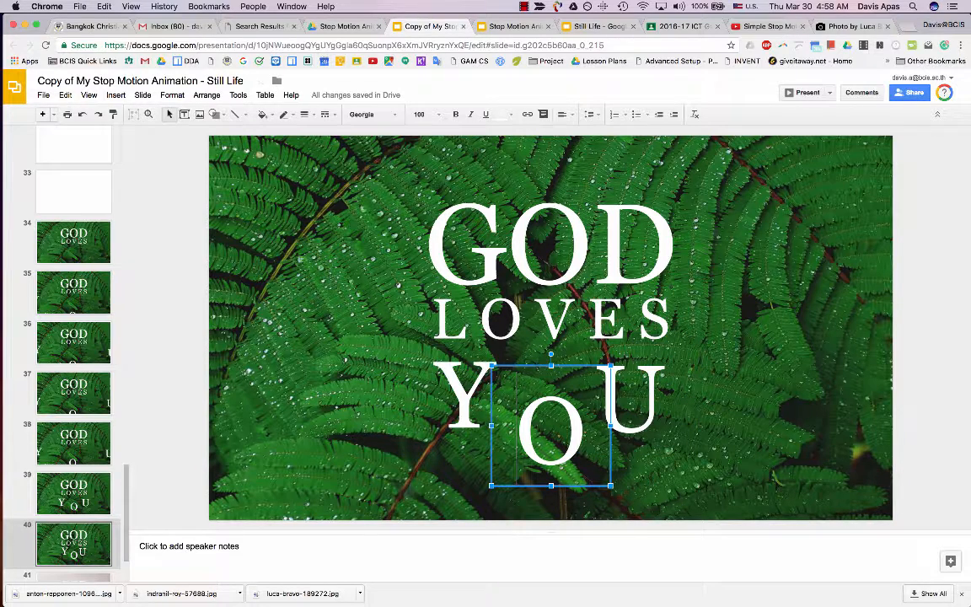
{"action": "key", "text": "Escape"}
{"action": "key", "text": "Up"}
{"action": "key", "text": "Up"}
{"action": "key", "text": "Left"}
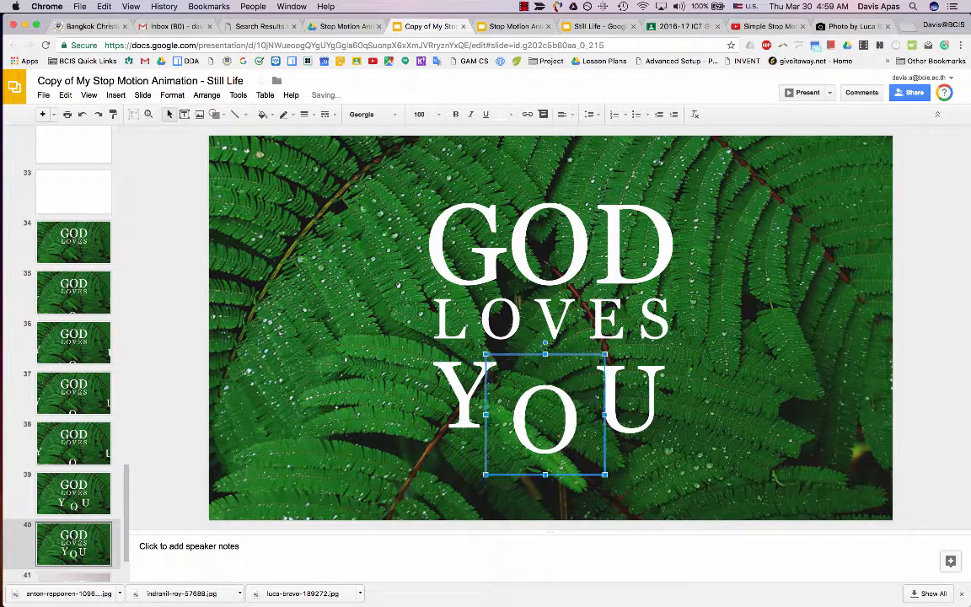
{"action": "key", "text": "Up"}
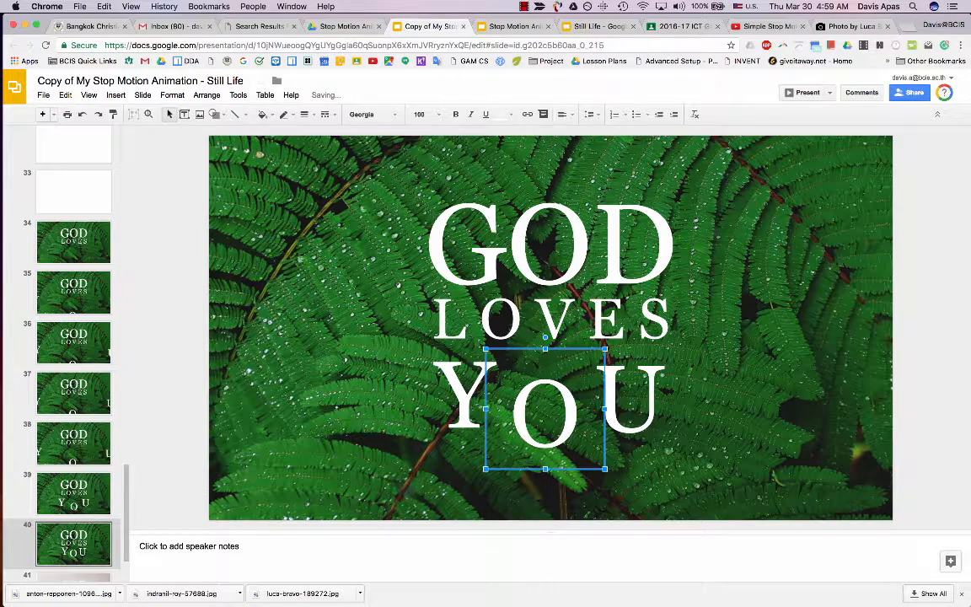
Duplicate slide 40 and nudge the "Y" to the right and slightly upward on the new slide 41
{"action": "left_click", "coordinate": [78, 538]}
{"action": "right_click", "coordinate": [78, 538]}
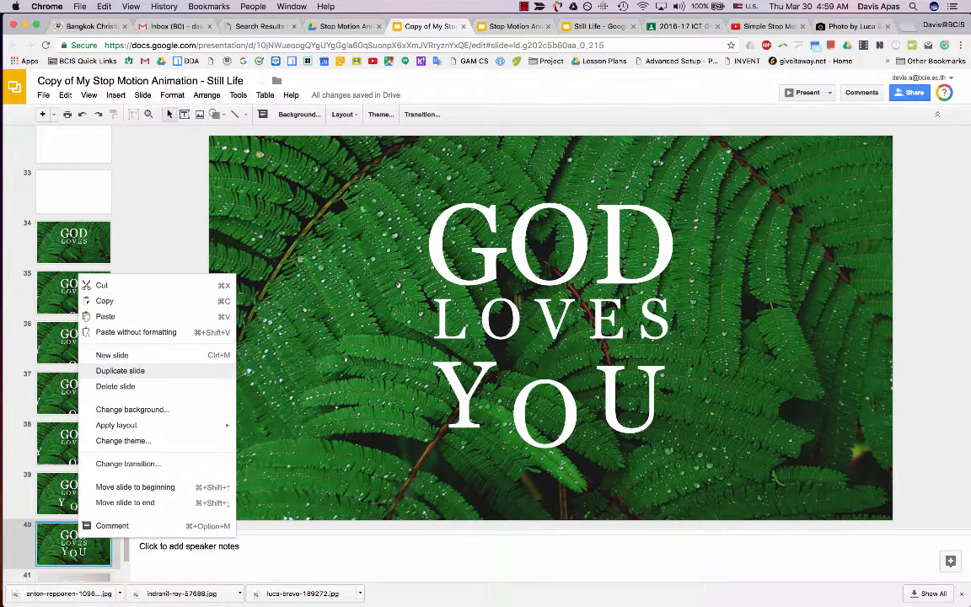
{"action": "left_click", "coordinate": [120, 370]}
{"action": "left_click", "coordinate": [483, 394]}
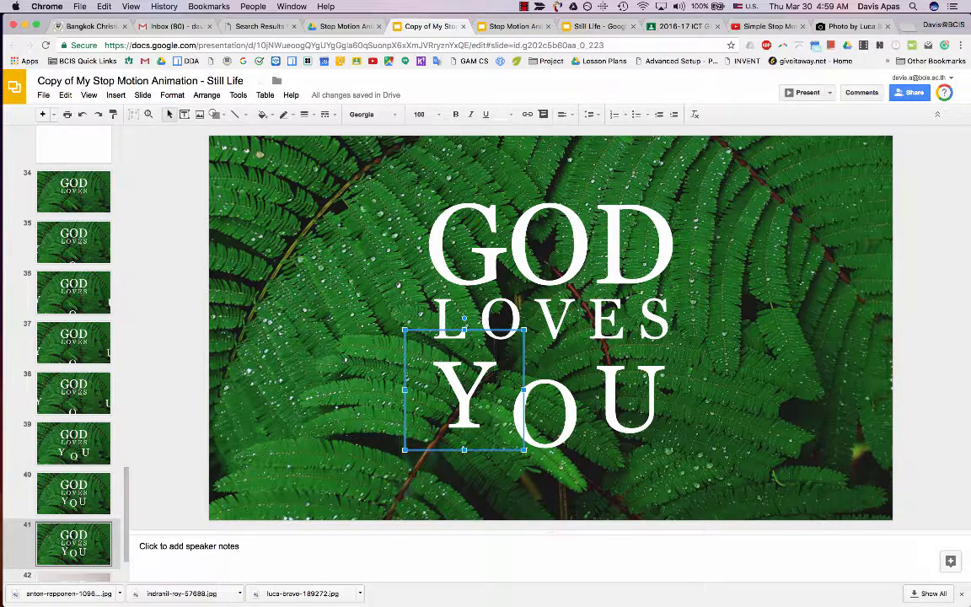
{"action": "key", "text": "Up"}
{"action": "key", "text": "Up"}
{"action": "key", "text": "Right"}
{"action": "key", "text": "Right"}
{"action": "key", "text": "Down"}
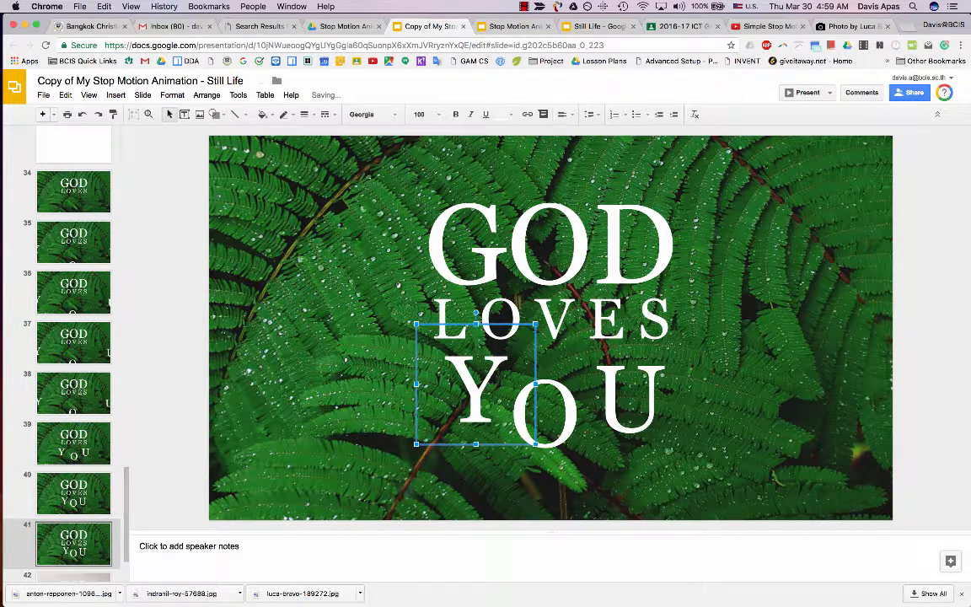
Move the "O" on slide 41 upward and slightly right so it lines up with the "Y"
{"action": "key", "text": "Tab"}
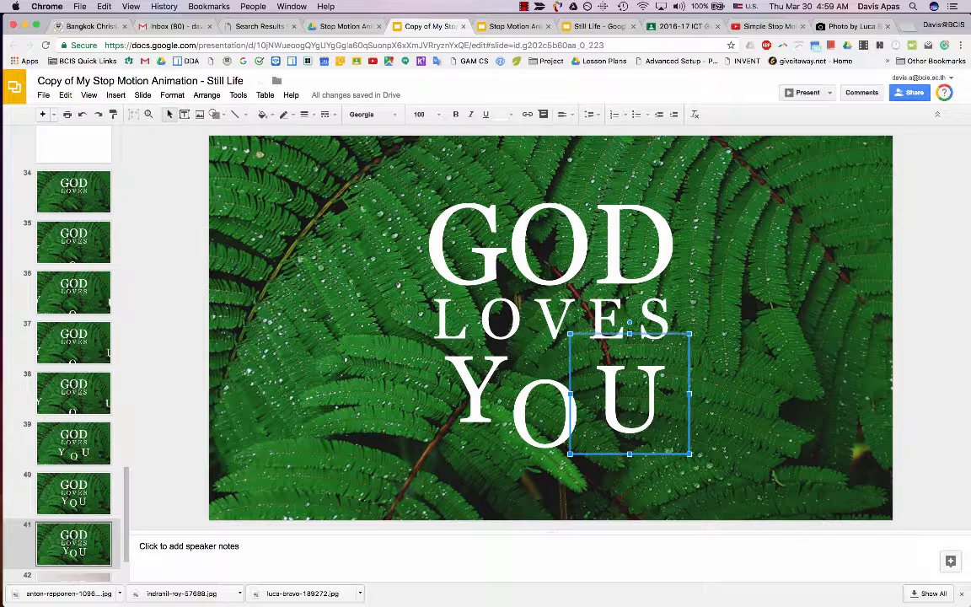
{"action": "key", "text": "Tab"}
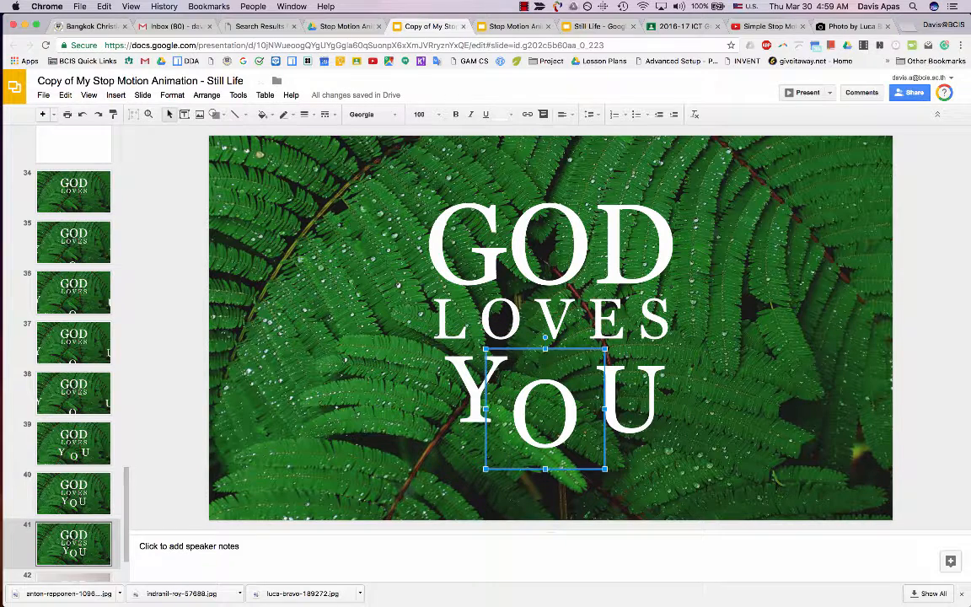
{"action": "key", "text": "Right"}
{"action": "key", "text": "Up"}
{"action": "key", "text": "Up"}
{"action": "key", "text": "Up"}
{"action": "key", "text": "Up"}
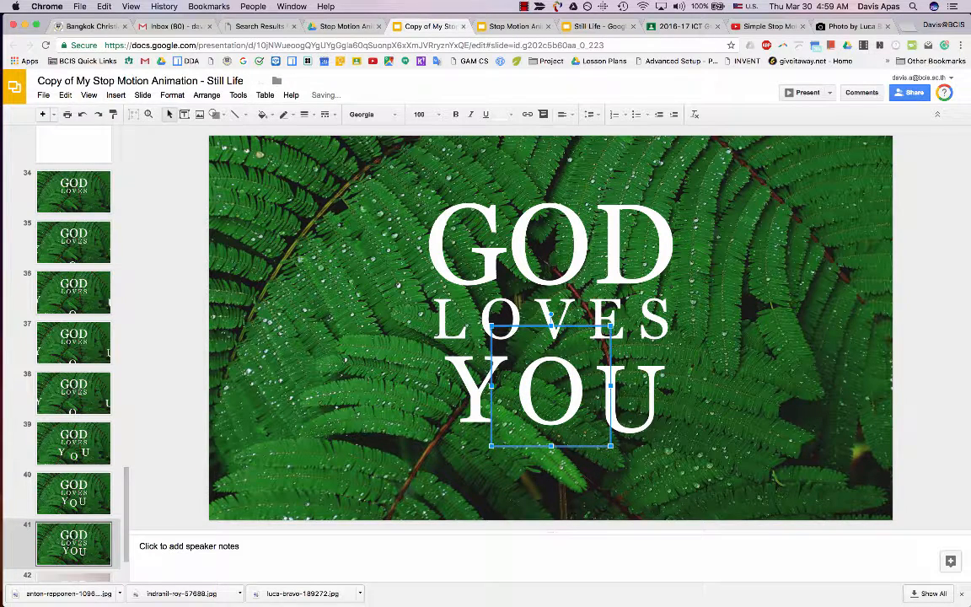
Nudge the "U" on slide 41 upward to line up with the "Y" and "O"
{"action": "left_click", "coordinate": [665, 398]}
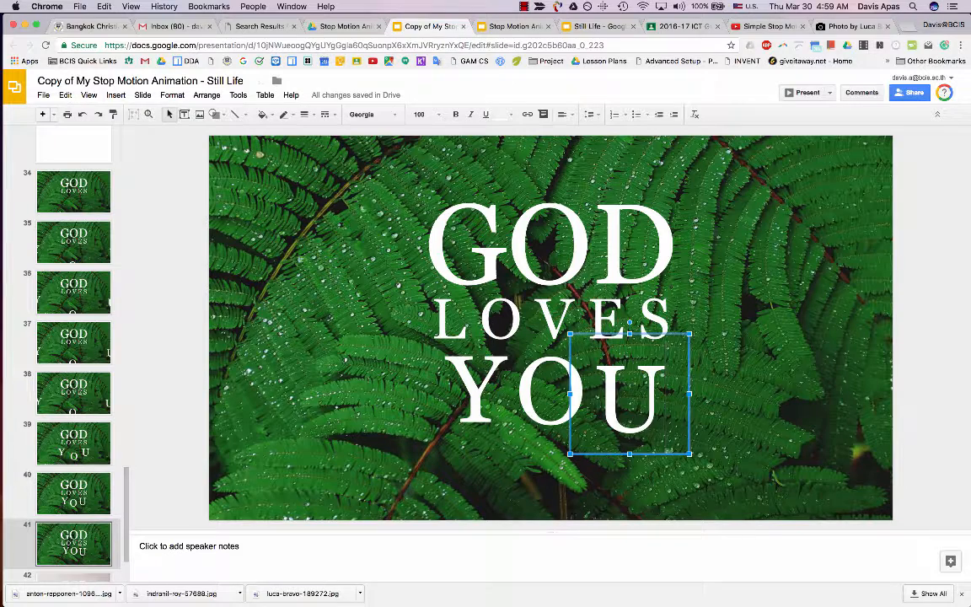
{"action": "key", "text": "Escape"}
{"action": "key", "text": "Up"}
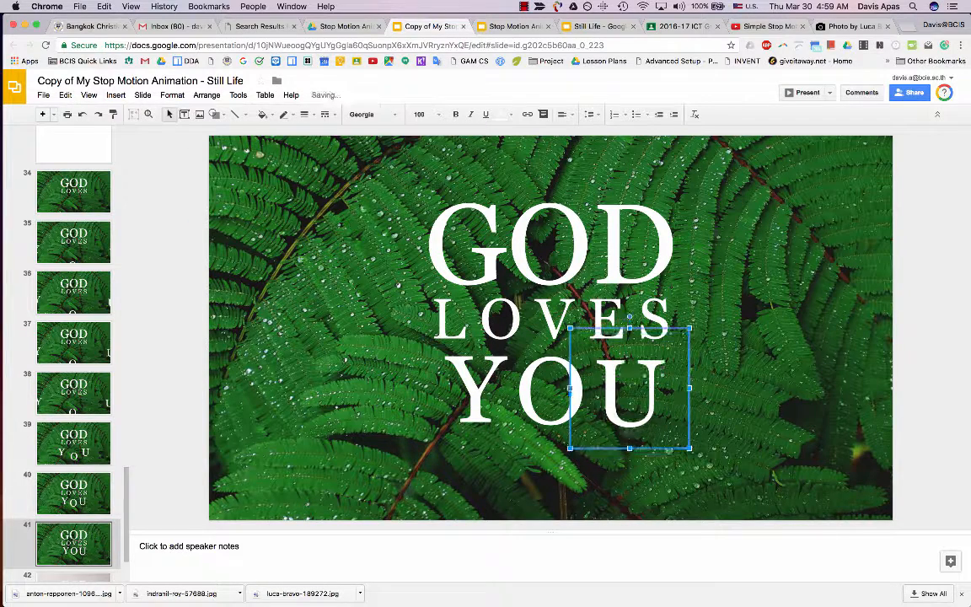
{"action": "key", "text": "Up"}
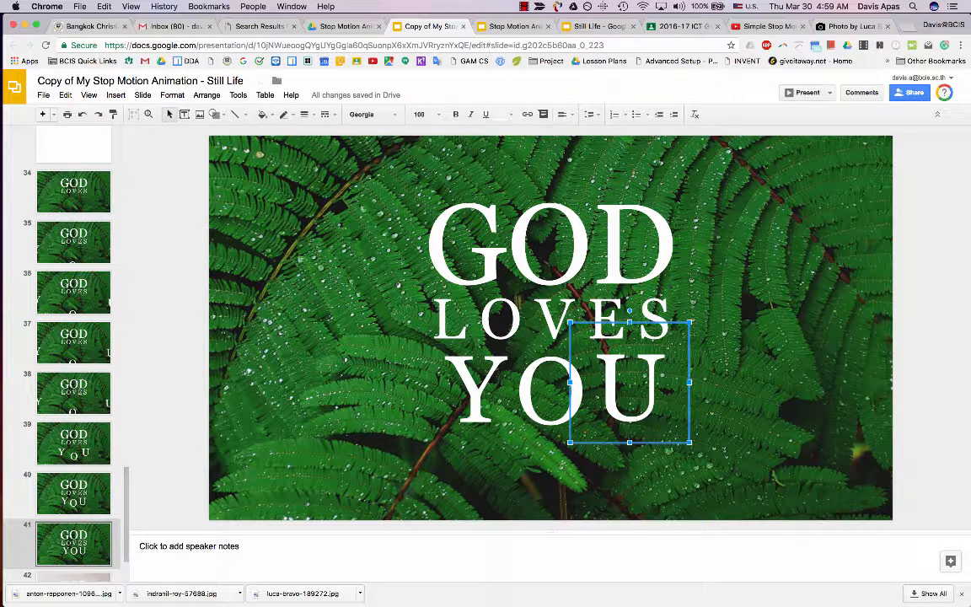
Try a slightly higher position for the "O" on slide 41, and move it back down
{"action": "left_click", "coordinate": [533, 389]}
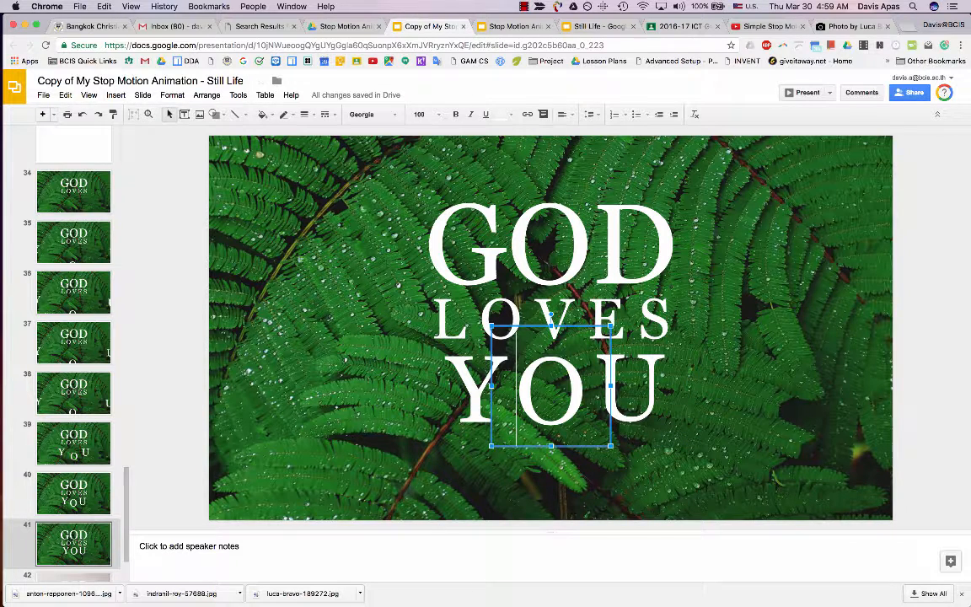
{"action": "key", "text": "Up"}
{"action": "key", "text": "Up"}
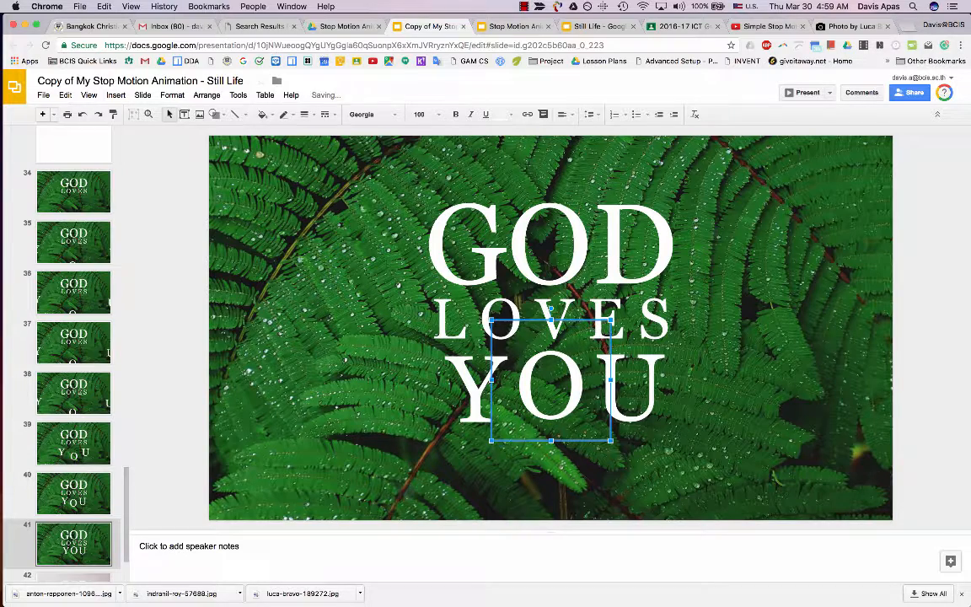
{"action": "key", "text": "Down"}
{"action": "key", "text": "Down"}
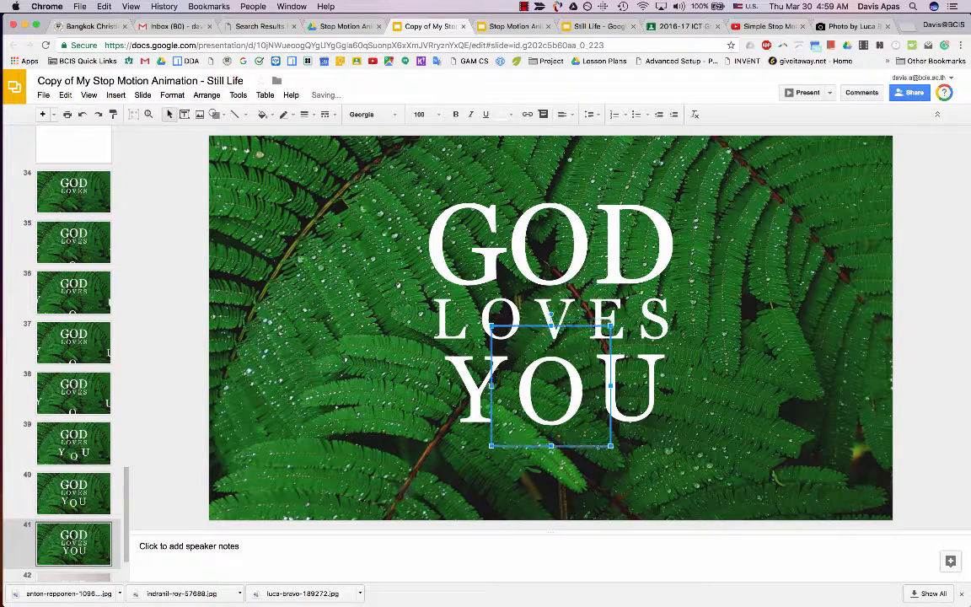
{"action": "key", "text": "Escape"}
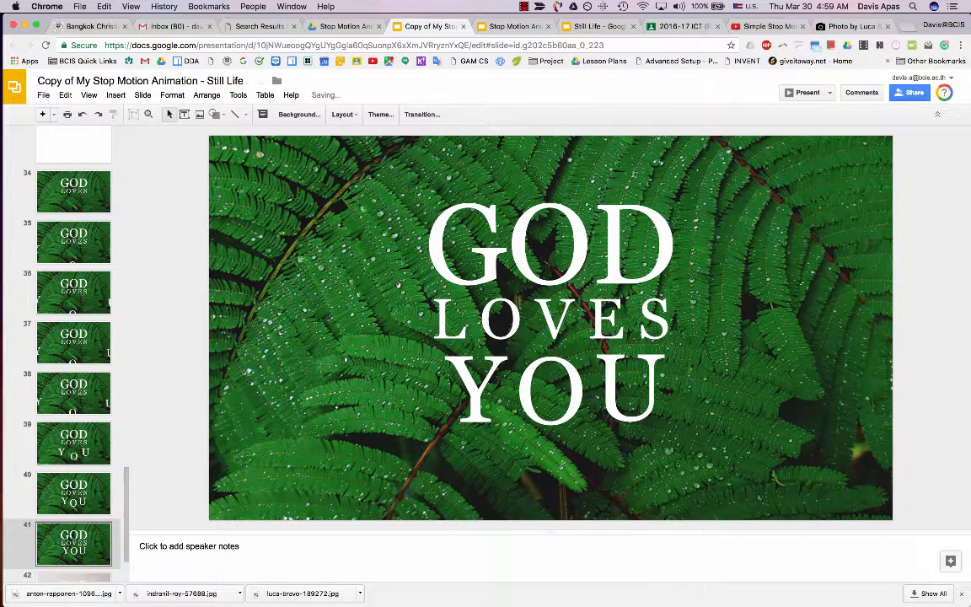
Step through slides 34 to 41 to preview the "Y", "O", "U" letters moving into place
{"action": "left_click", "coordinate": [73, 192]}
{"action": "key", "text": "Down"}
{"action": "key", "text": "Down"}
{"action": "key", "text": "Down"}
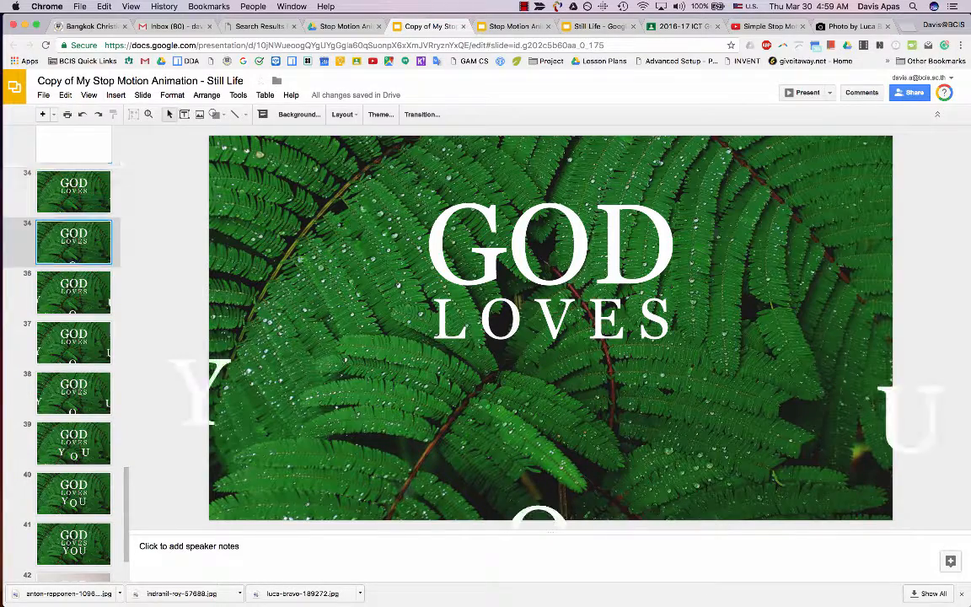
{"action": "key", "text": "Down"}
{"action": "key", "text": "Down"}
{"action": "key", "text": "Down"}
{"action": "key", "text": "Down"}
{"action": "key", "text": "Down"}
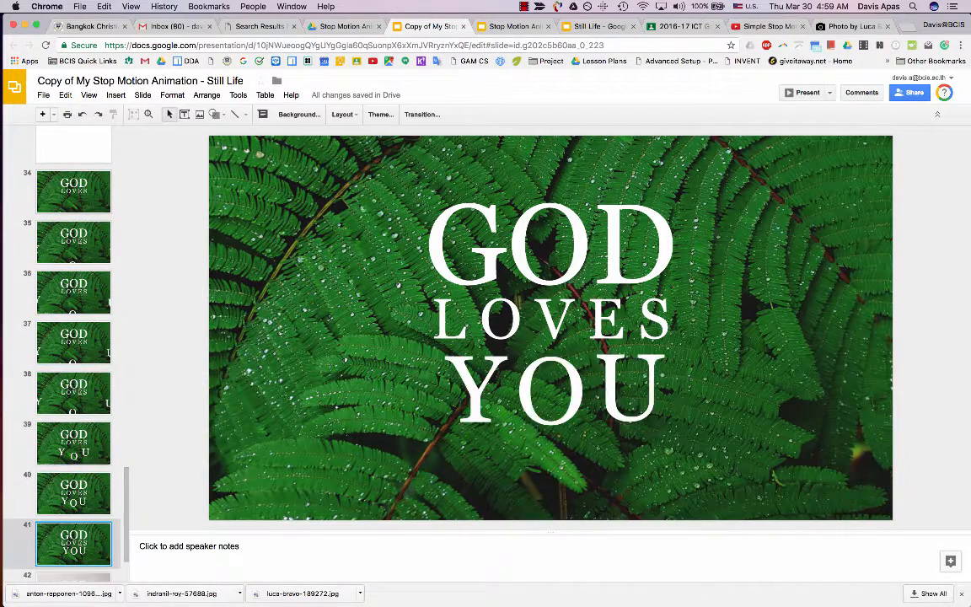
Return to blank slide 33 and replay the fern-background "YOU" animation forward through slide 41
{"action": "key", "text": "Up"}
{"action": "key", "text": "Up"}
{"action": "key", "text": "Up"}
{"action": "key", "text": "Up"}
{"action": "key", "text": "Up"}
{"action": "key", "text": "Up"}
{"action": "key", "text": "Up"}
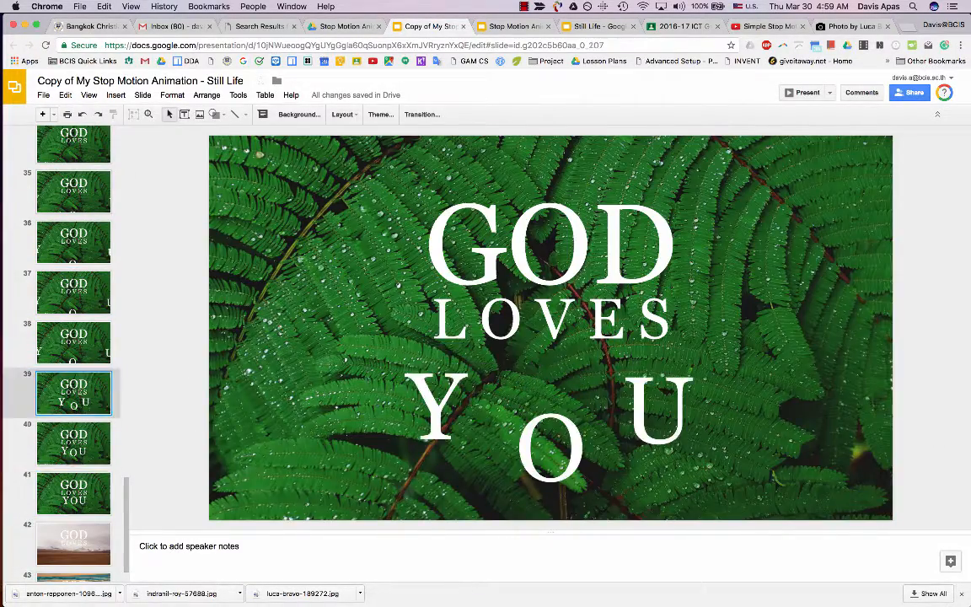
{"action": "key", "text": "Up"}
{"action": "key", "text": "Up"}
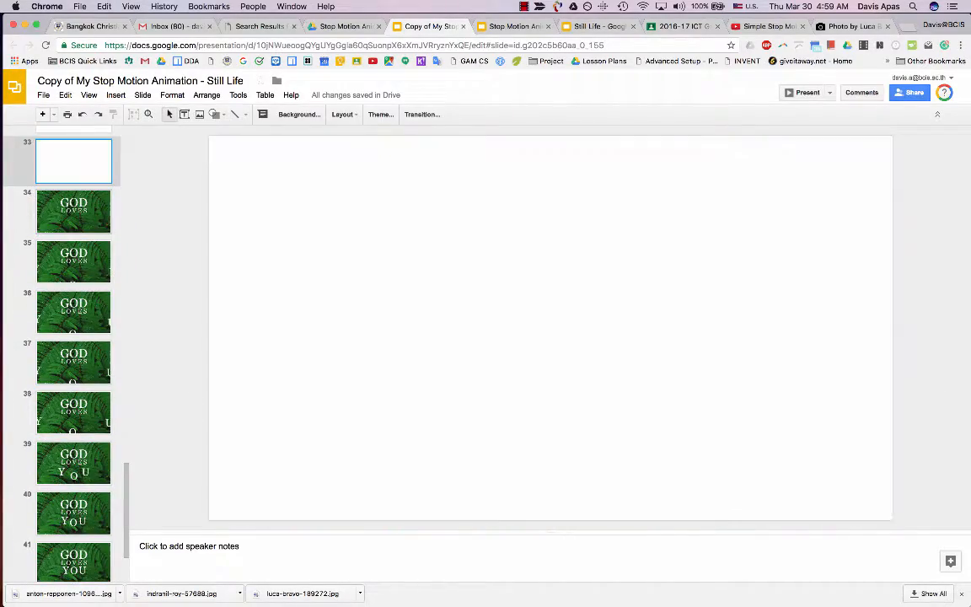
{"action": "key", "text": "Down"}
{"action": "key", "text": "Down"}
{"action": "key", "text": "Down"}
{"action": "key", "text": "Down"}
{"action": "key", "text": "Down"}
{"action": "key", "text": "Down"}
{"action": "key", "text": "Down"}
{"action": "key", "text": "Down"}
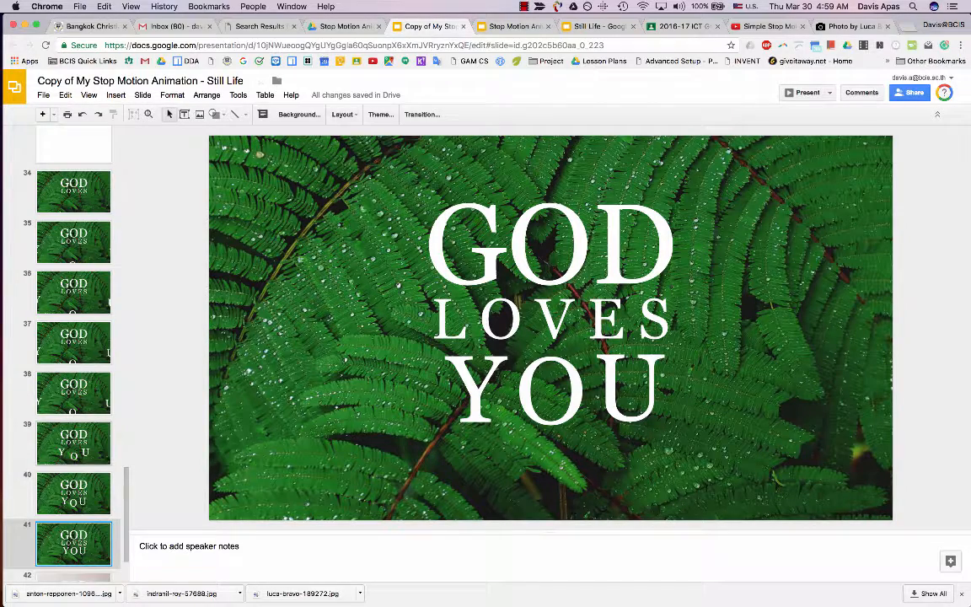
Compare finished slide 41 with the "GOD LOVES" slides 42 and 43 on the mountain plain and sunset cloud backgrounds
{"action": "scroll", "coordinate": [73, 354], "scroll_direction": "down", "scroll_amount": 2}
{"action": "left_click", "coordinate": [74, 505]}
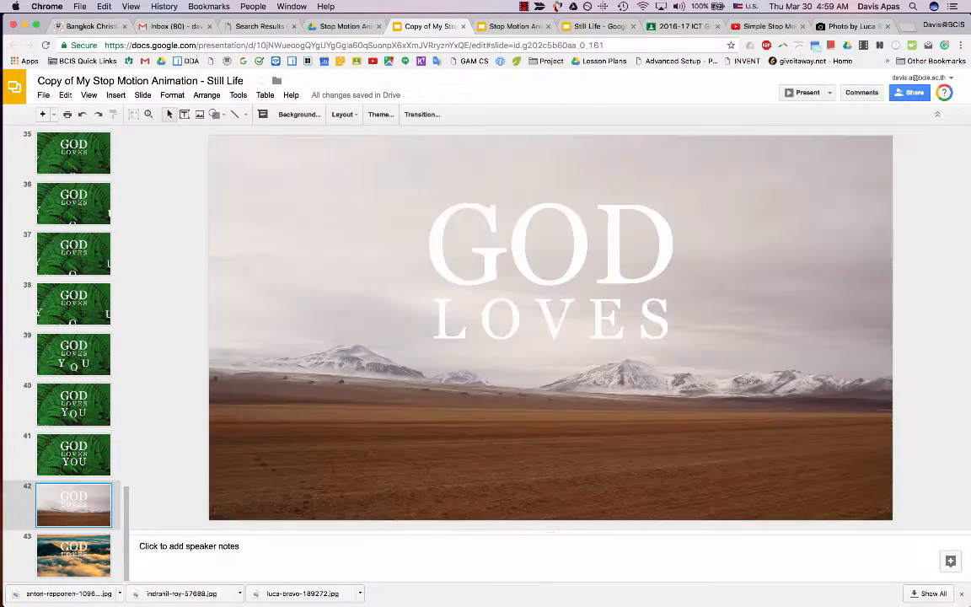
{"action": "left_click", "coordinate": [73, 455]}
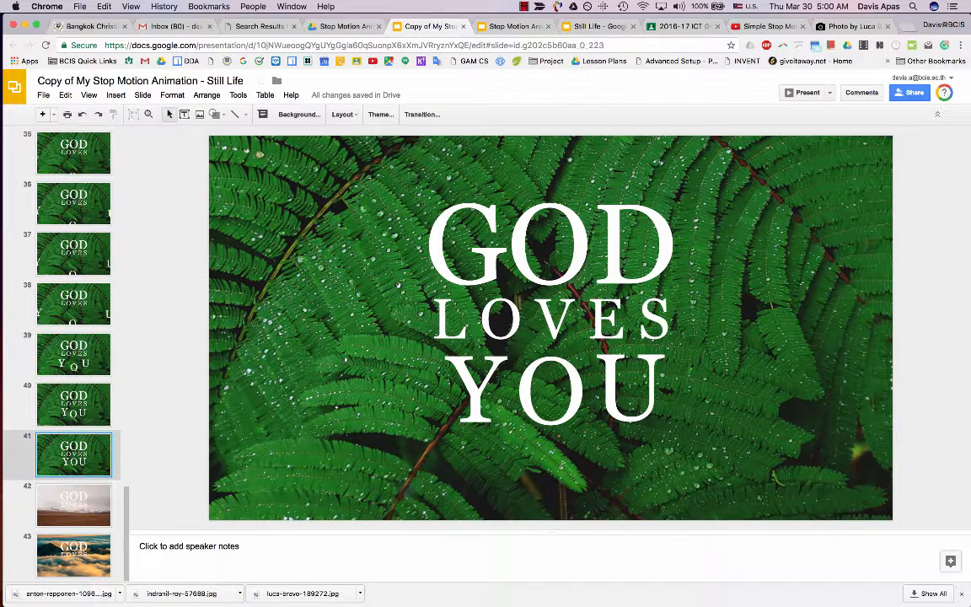
{"action": "key", "text": "Down"}
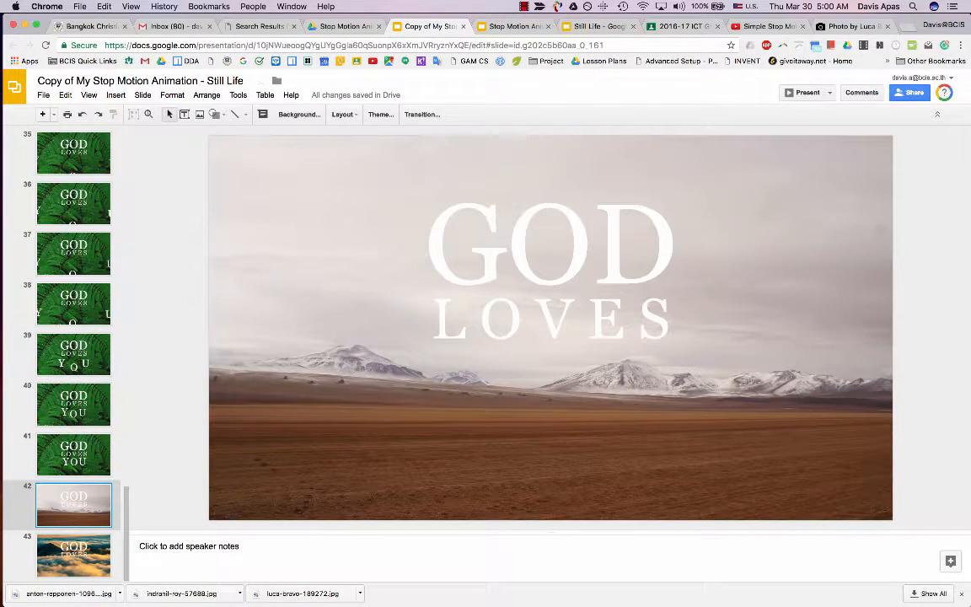
{"action": "key", "text": "Down"}
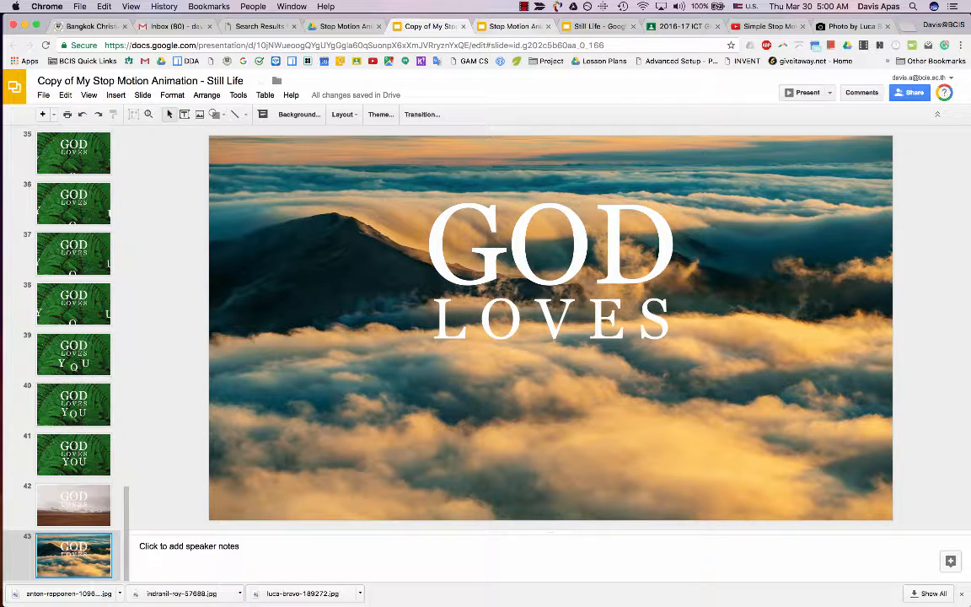
Switch to the original "Stop Motion Animation - Still Life" presentation and step through slides 38 to 53 to examine the "YOU" letter movement
{"action": "key", "text": "ctrl+Tab"}
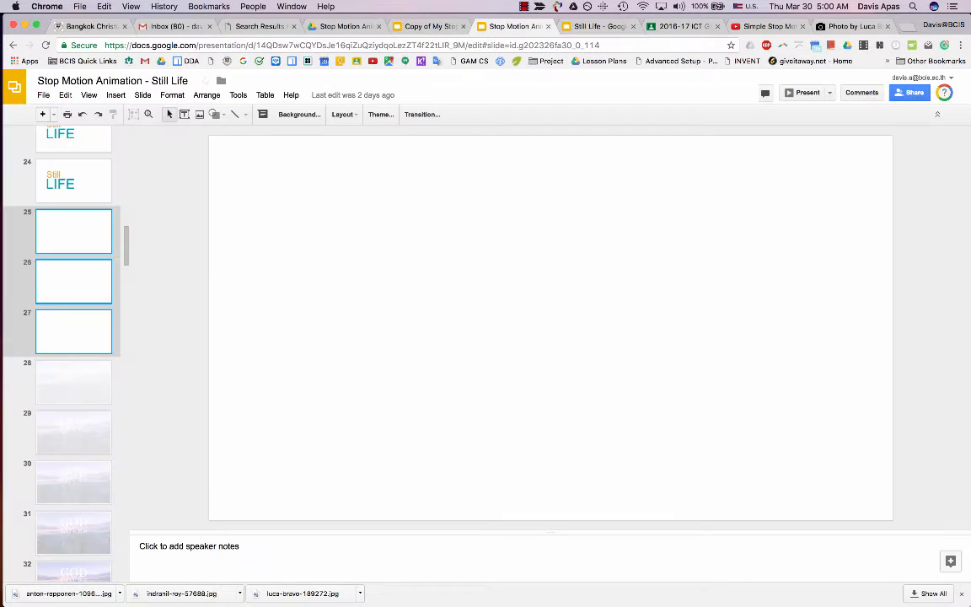
{"action": "scroll", "coordinate": [74, 346], "scroll_direction": "down", "scroll_amount": 15}
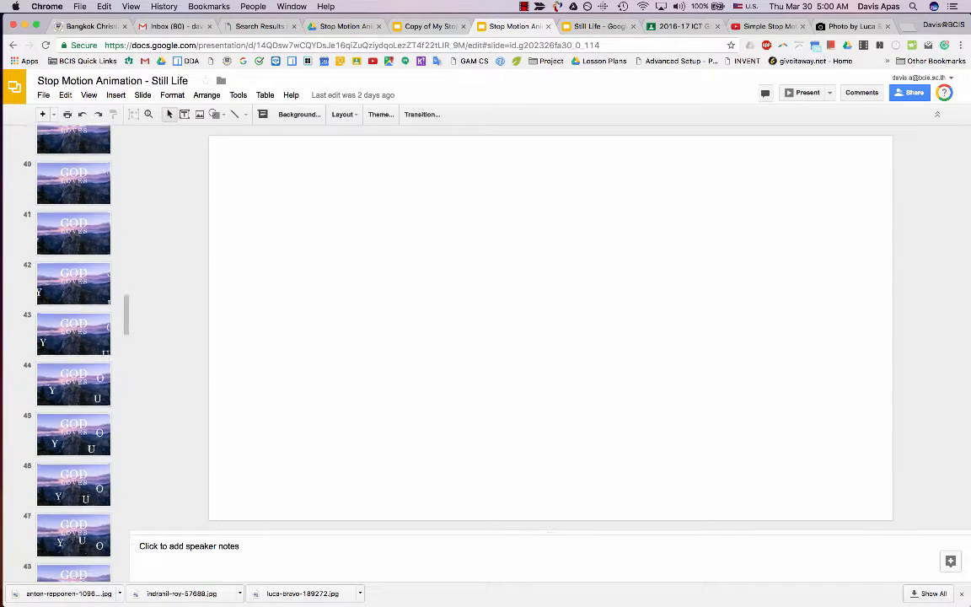
{"action": "scroll", "coordinate": [73, 346], "scroll_direction": "up", "scroll_amount": 8}
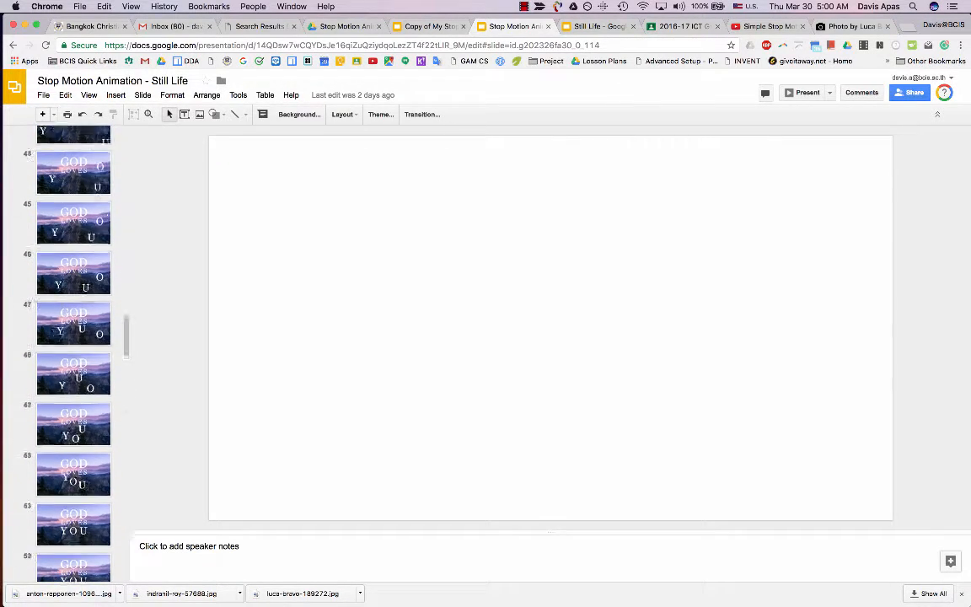
{"action": "scroll", "coordinate": [73, 208], "scroll_direction": "up", "scroll_amount": 1}
{"action": "left_click", "coordinate": [73, 208]}
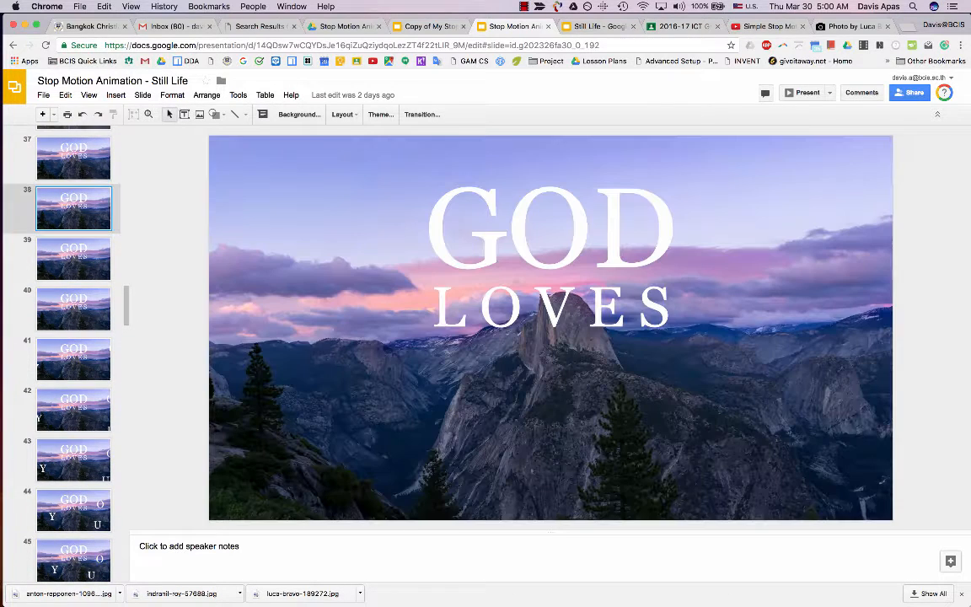
{"action": "key", "text": "Down"}
{"action": "key", "text": "Down"}
{"action": "key", "text": "Down"}
{"action": "key", "text": "Down"}
{"action": "key", "text": "Down"}
{"action": "key", "text": "Down"}
{"action": "key", "text": "Down"}
{"action": "key", "text": "Down"}
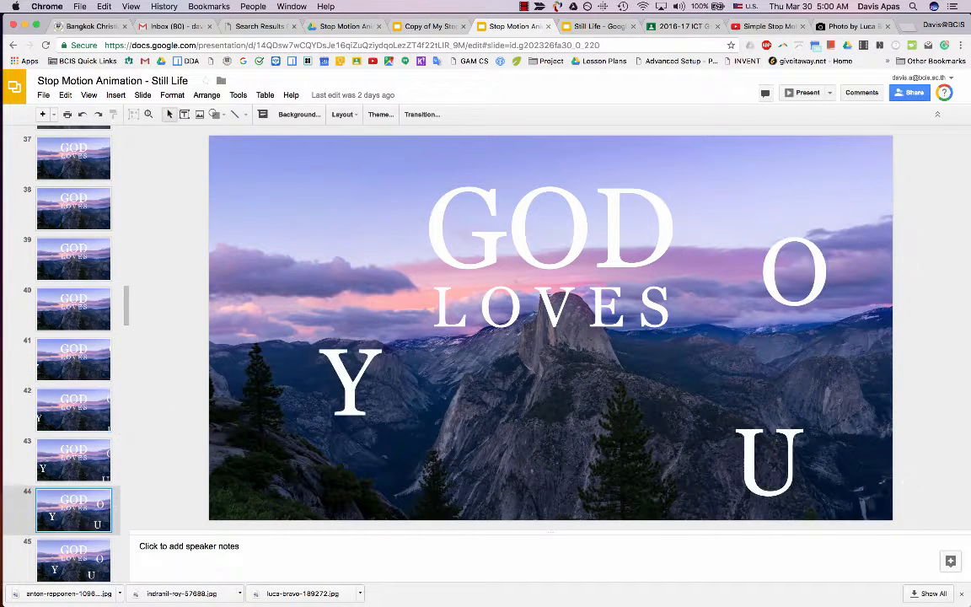
{"action": "key", "text": "Down"}
{"action": "key", "text": "Down"}
{"action": "key", "text": "Down"}
{"action": "key", "text": "Down"}
{"action": "key", "text": "Down"}
{"action": "key", "text": "Down"}
{"action": "key", "text": "Down"}
{"action": "key", "text": "Down"}
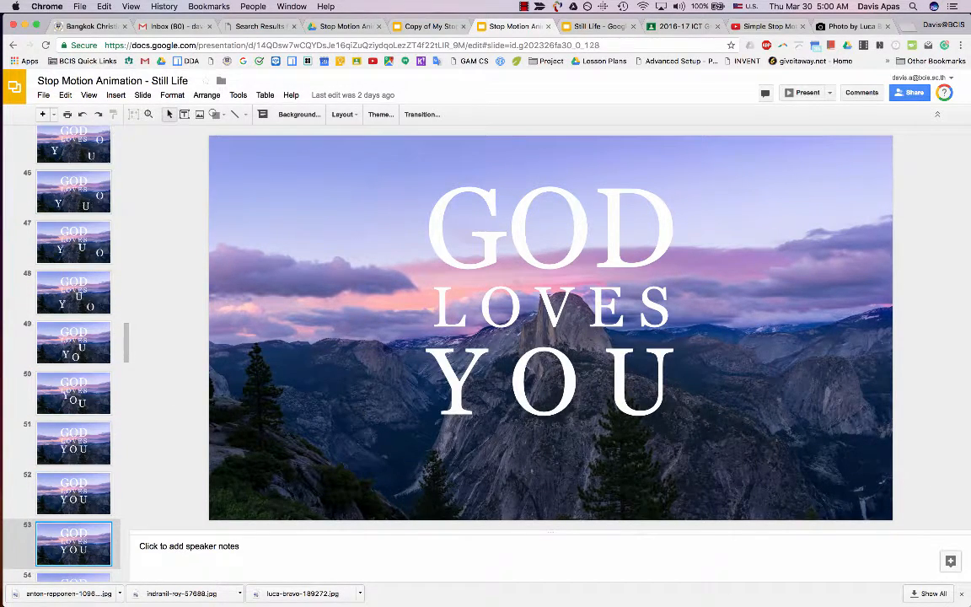
Continue through slide 65 to examine how "M" and "E" move up beneath "GOD LOVES" on the blue mountain background
{"action": "key", "text": "Down"}
{"action": "key", "text": "Down"}
{"action": "key", "text": "Down"}
{"action": "key", "text": "Down"}
{"action": "key", "text": "Down"}
{"action": "key", "text": "Down"}
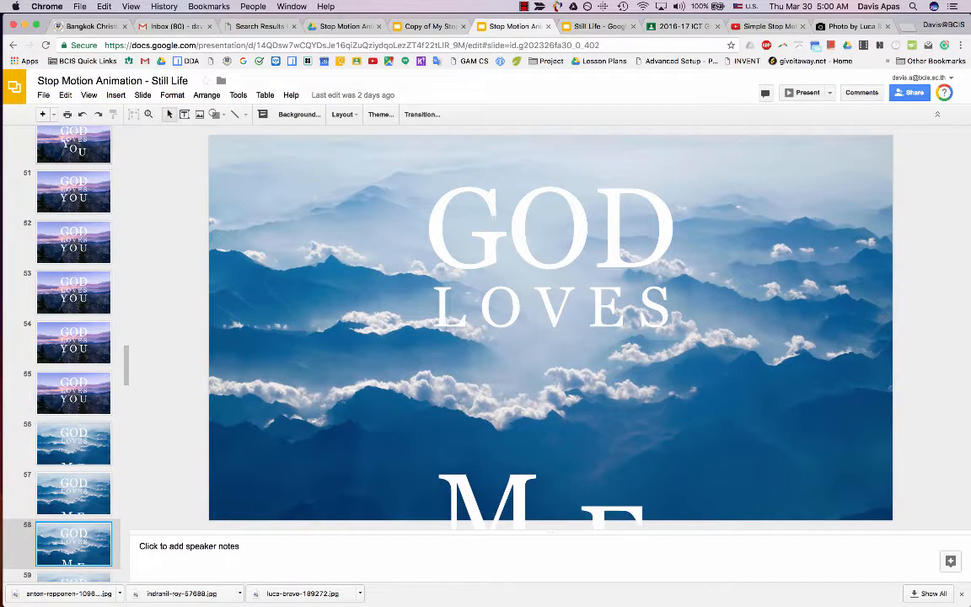
{"action": "key", "text": "Down"}
{"action": "key", "text": "Down"}
{"action": "key", "text": "Down"}
{"action": "key", "text": "Down"}
{"action": "key", "text": "Down"}
{"action": "key", "text": "Down"}
{"action": "key", "text": "Down"}
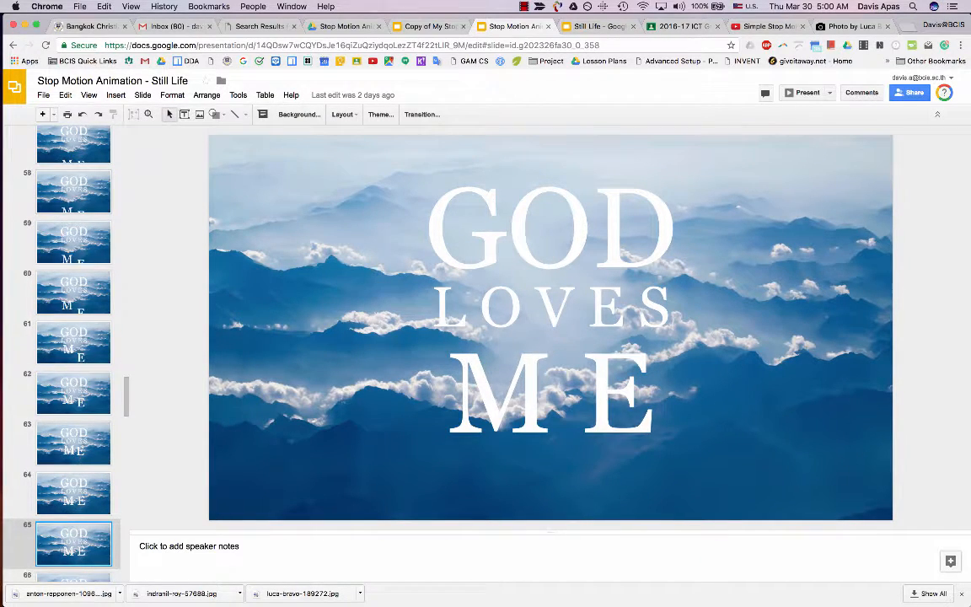
Examine the "GOD LOVES EVERYBODY" slides 70 to 77 to see how the apple and banana move in over the wooden desk photo
{"action": "key", "text": "Down"}
{"action": "key", "text": "Down"}
{"action": "key", "text": "Down"}
{"action": "key", "text": "Down"}
{"action": "key", "text": "Down"}
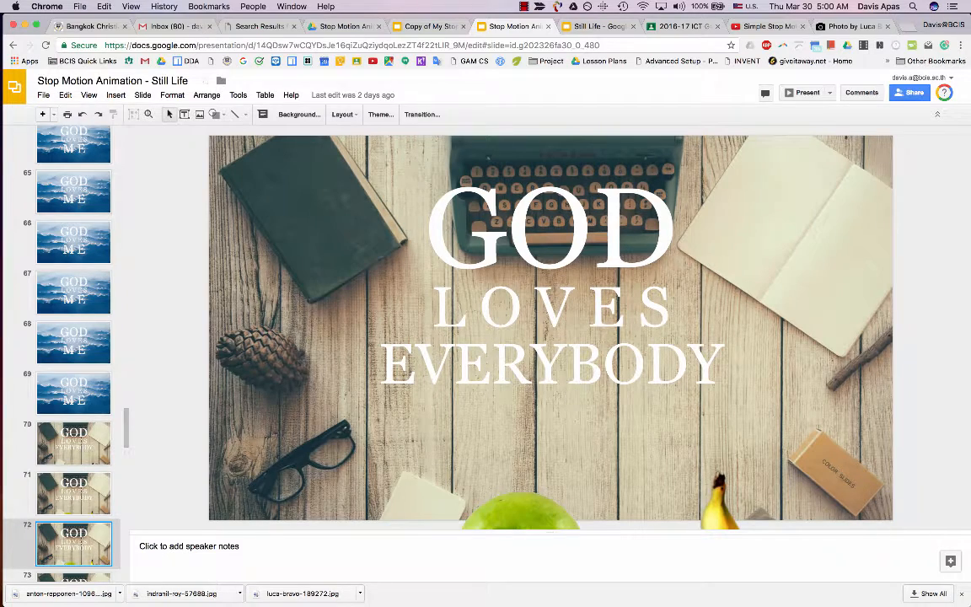
{"action": "key", "text": "Down"}
{"action": "key", "text": "Down"}
{"action": "key", "text": "Up"}
{"action": "key", "text": "Up"}
{"action": "key", "text": "Up"}
{"action": "key", "text": "Up"}
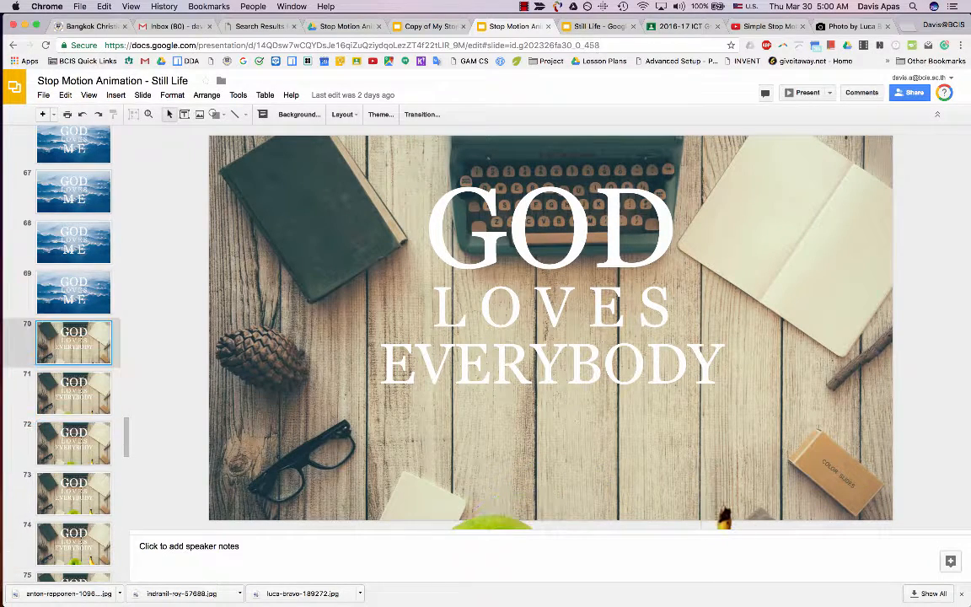
{"action": "key", "text": "Down"}
{"action": "key", "text": "Down"}
{"action": "key", "text": "Down"}
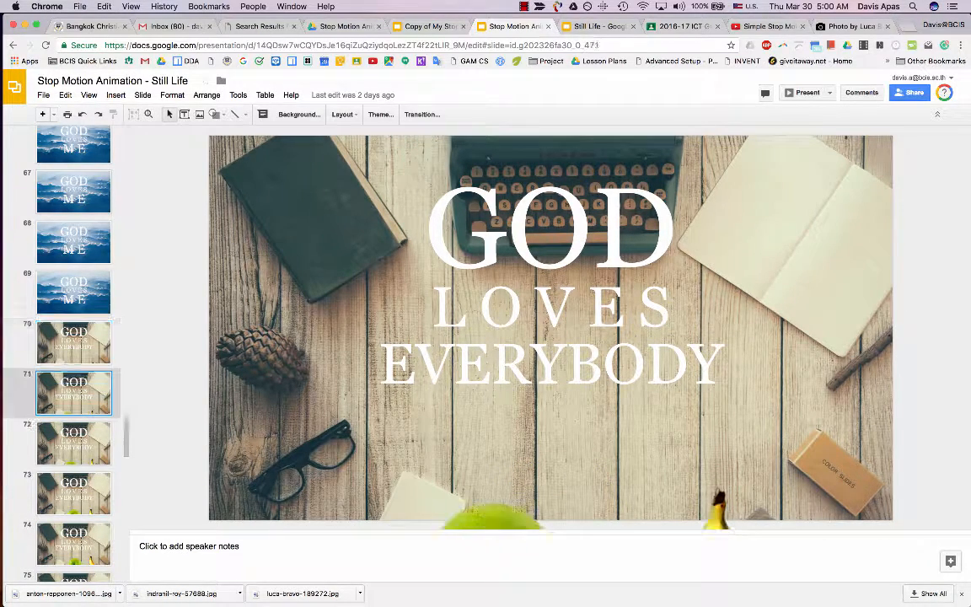
{"action": "key", "text": "Down"}
{"action": "key", "text": "Down"}
{"action": "key", "text": "Down"}
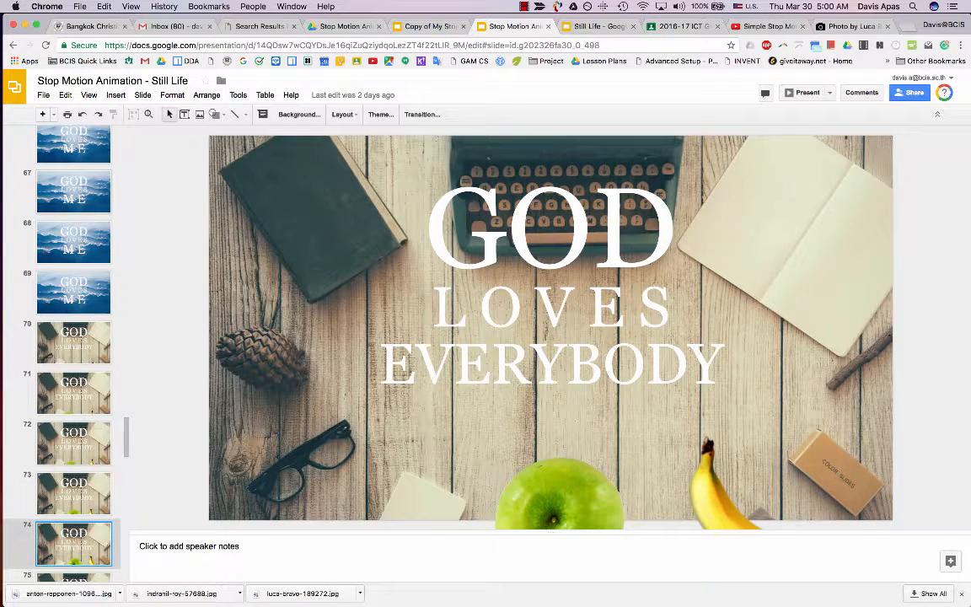
{"action": "key", "text": "Down"}
{"action": "key", "text": "Down"}
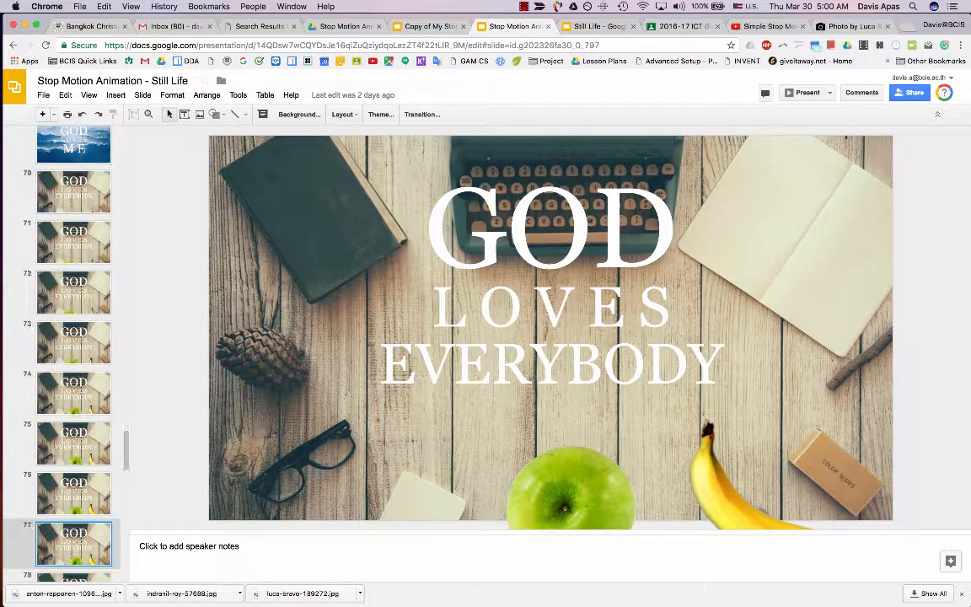